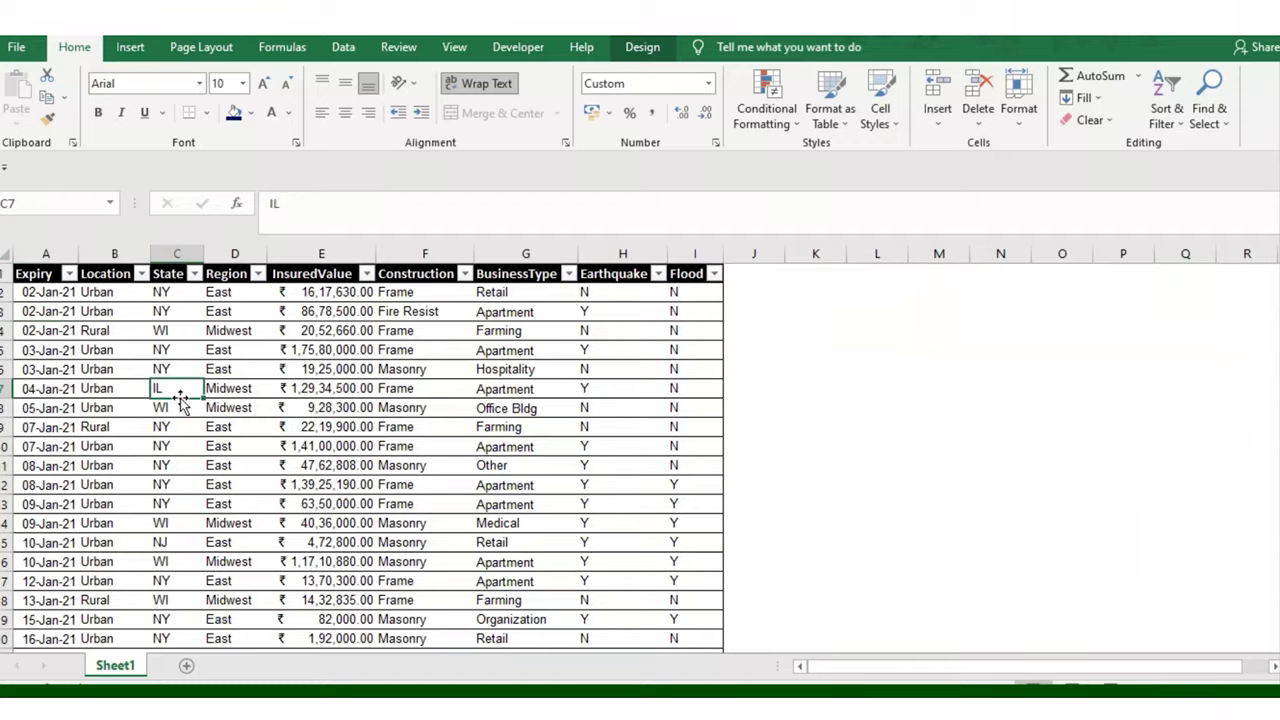
# - Check the data table's extent from A2 to its last row and return to the Expiry header
pyautogui.scroll(-10, 183, 400)
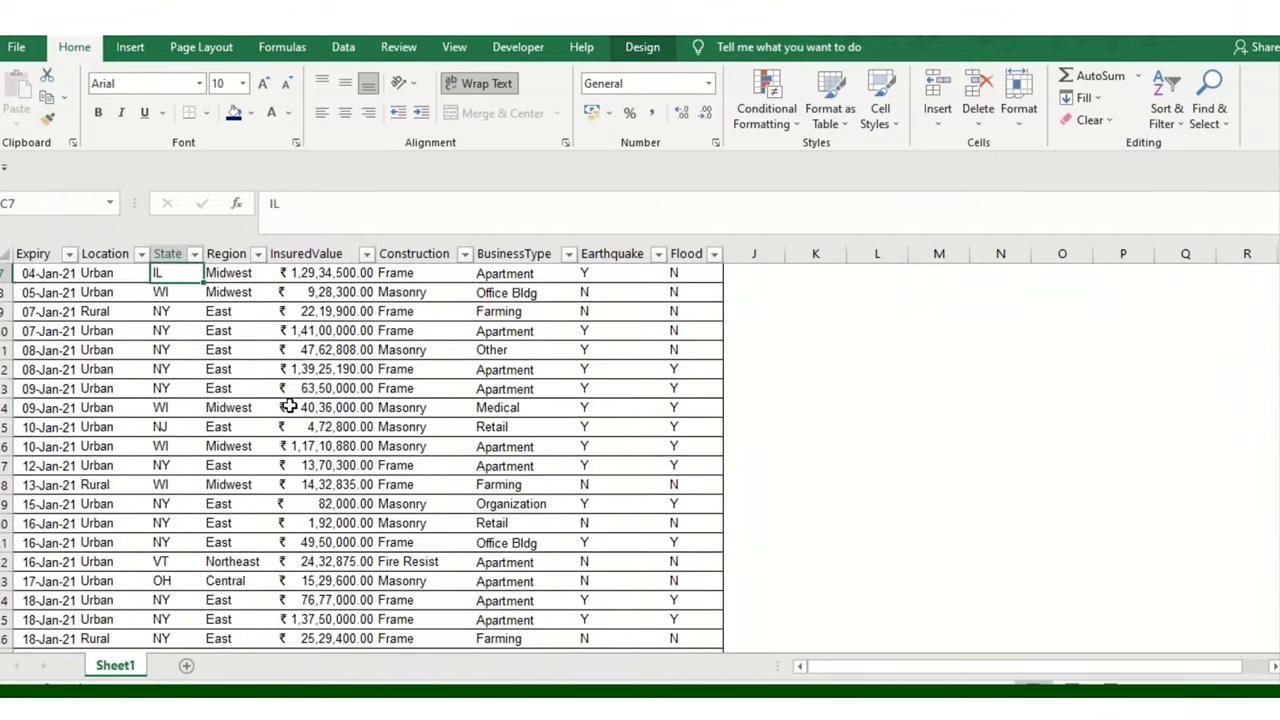
pyautogui.scroll(6, 47, 446)
pyautogui.scroll(4, 52, 446)
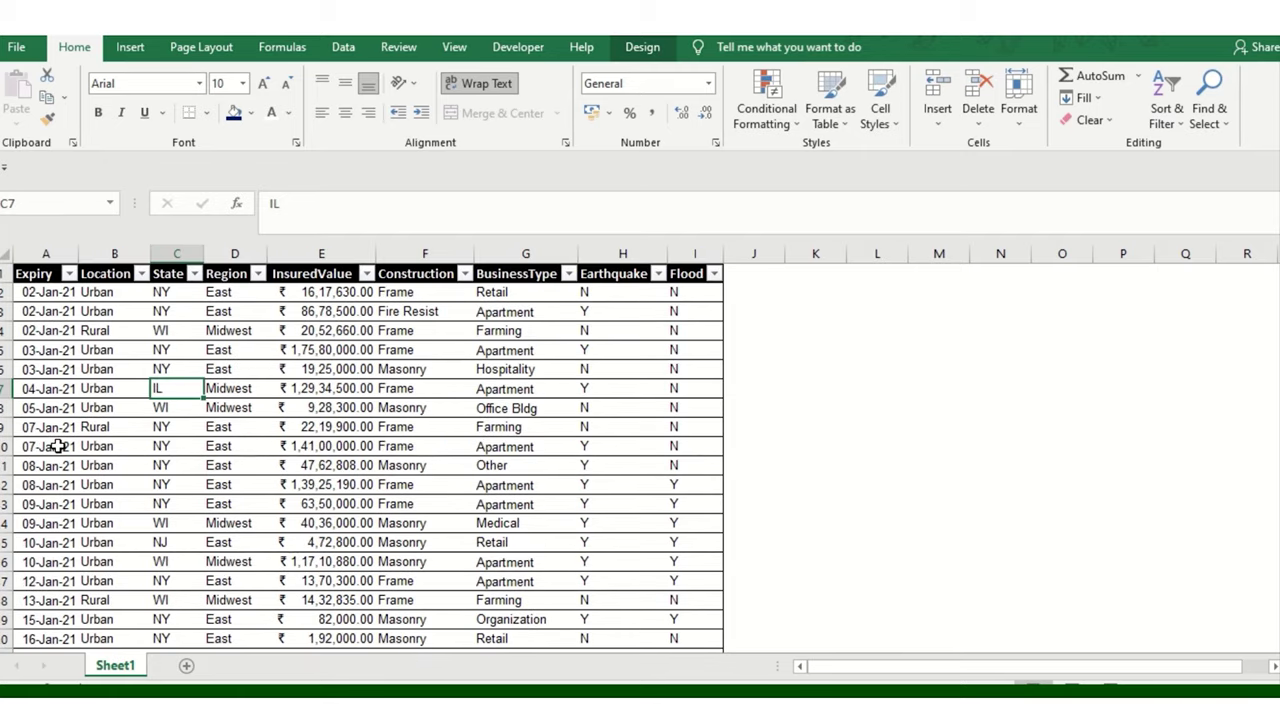
pyautogui.click(44, 292)
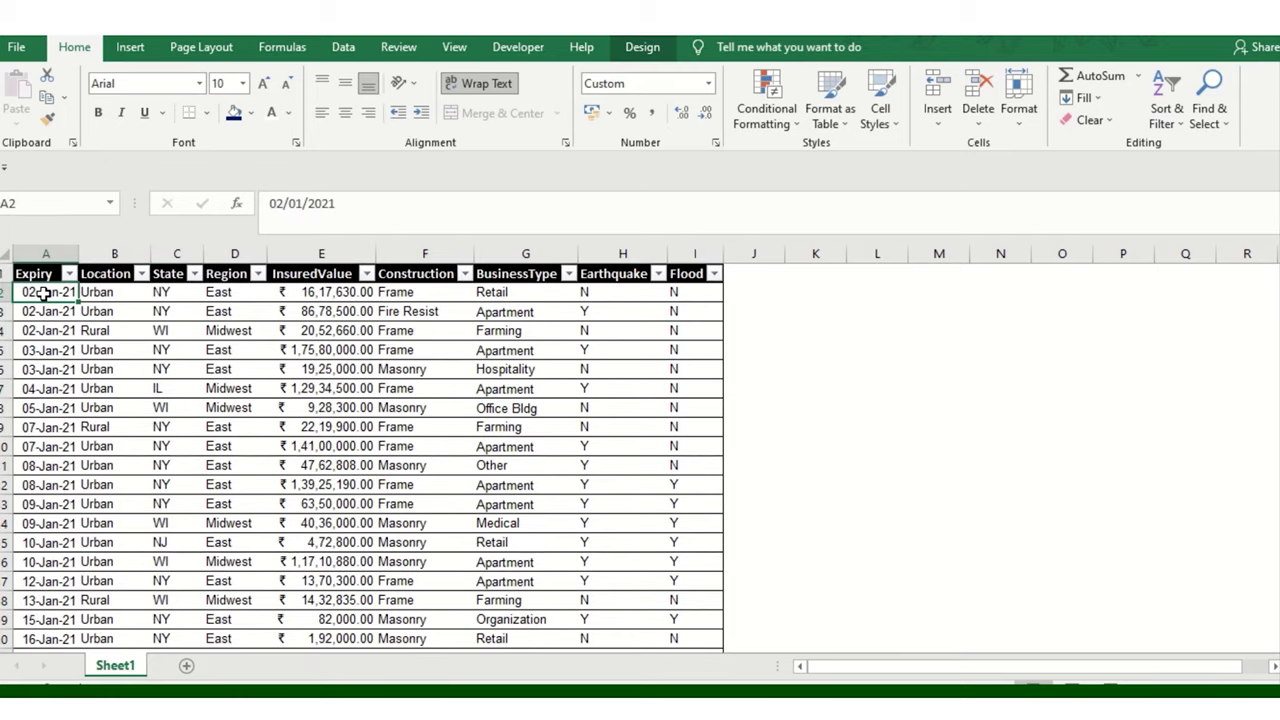
pyautogui.hotkey('ctrl', 'Down')
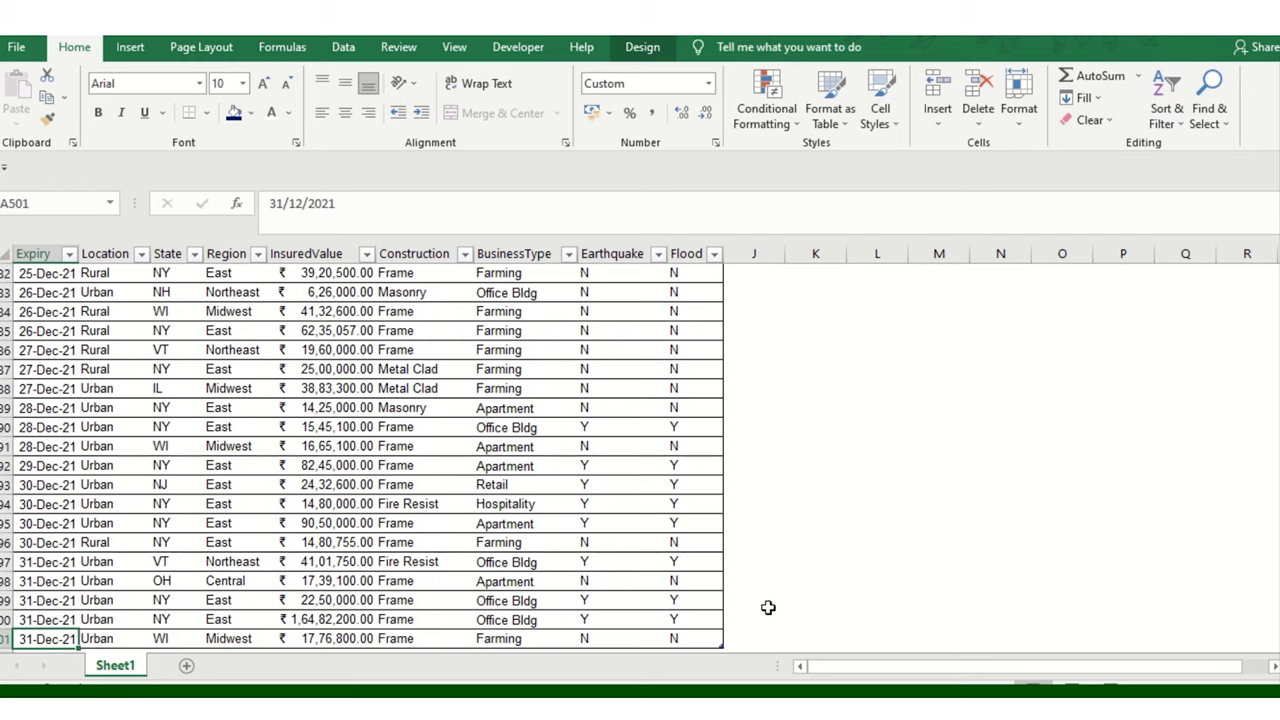
pyautogui.scroll(20, 412, 445)
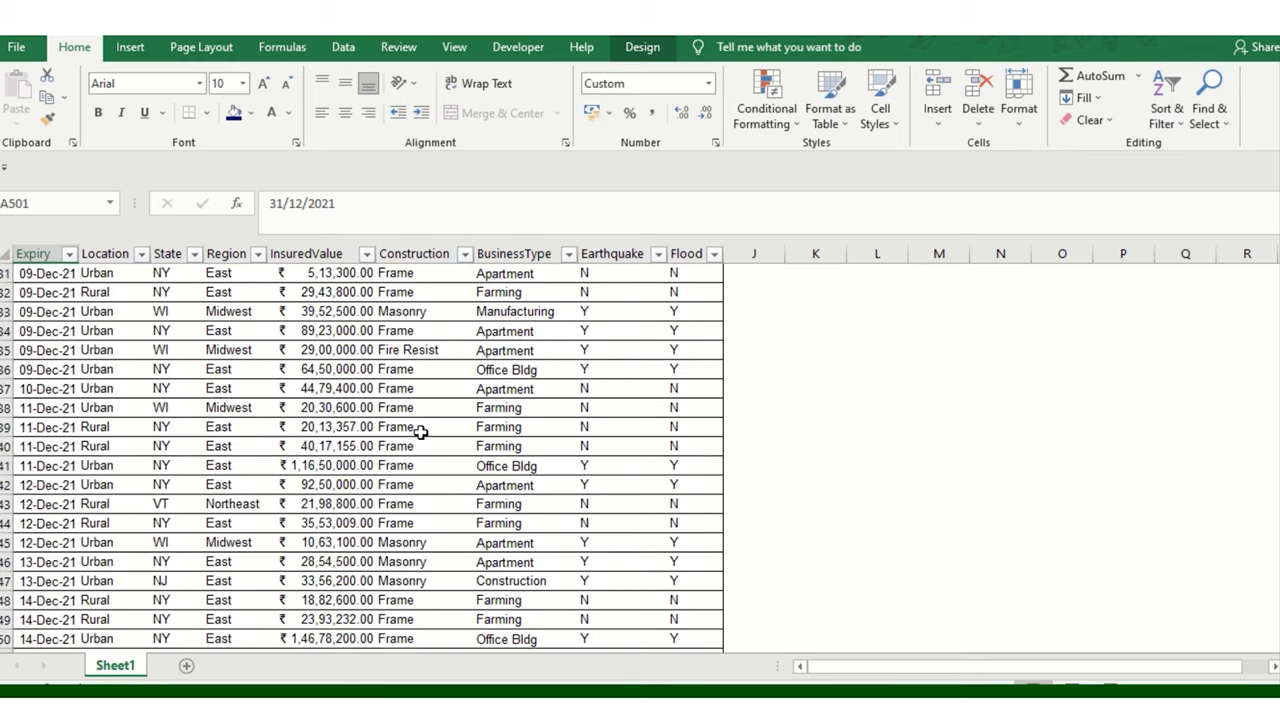
pyautogui.scroll(20, 420, 432)
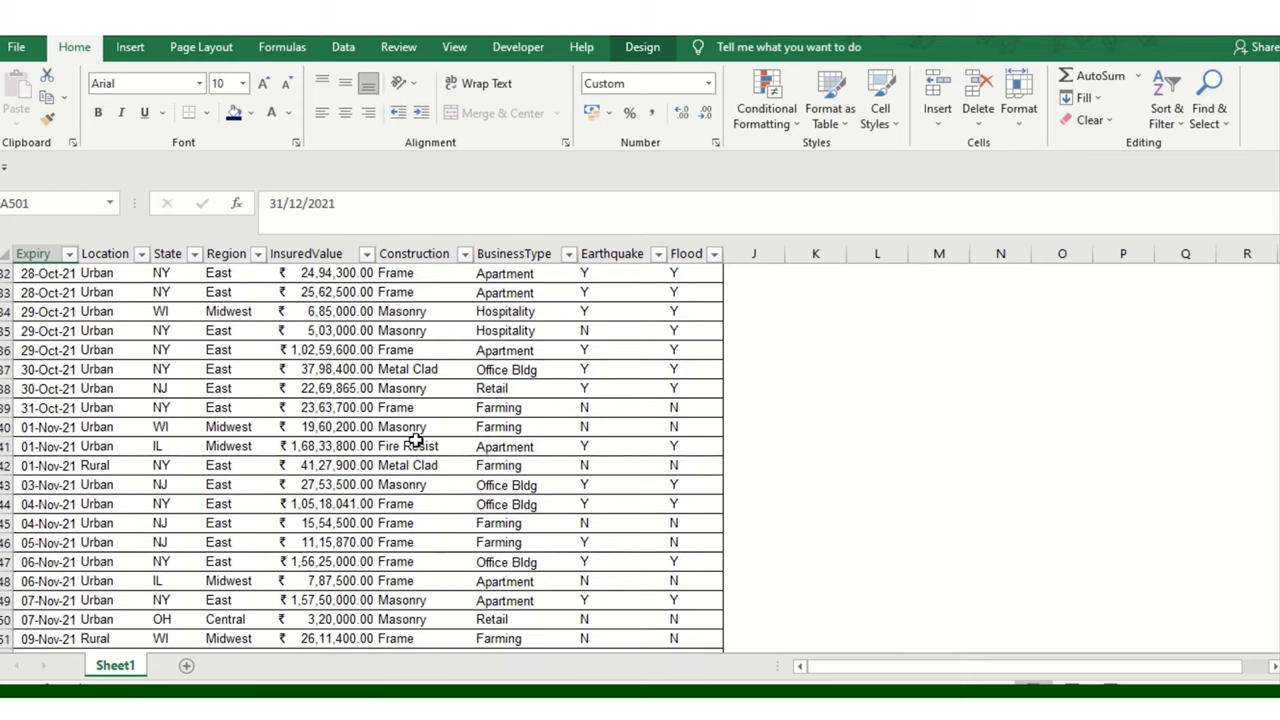
pyautogui.click(354, 430)
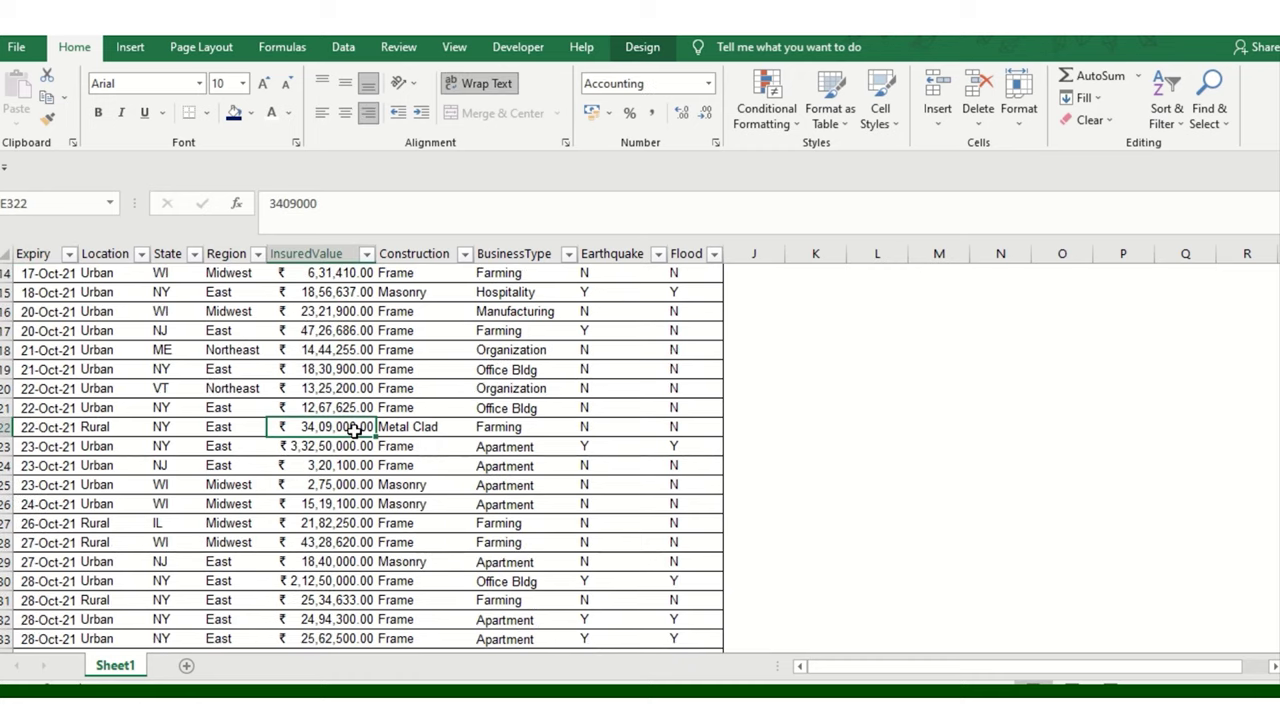
pyautogui.hotkey('ctrl', 'Up')
pyautogui.press('Left')
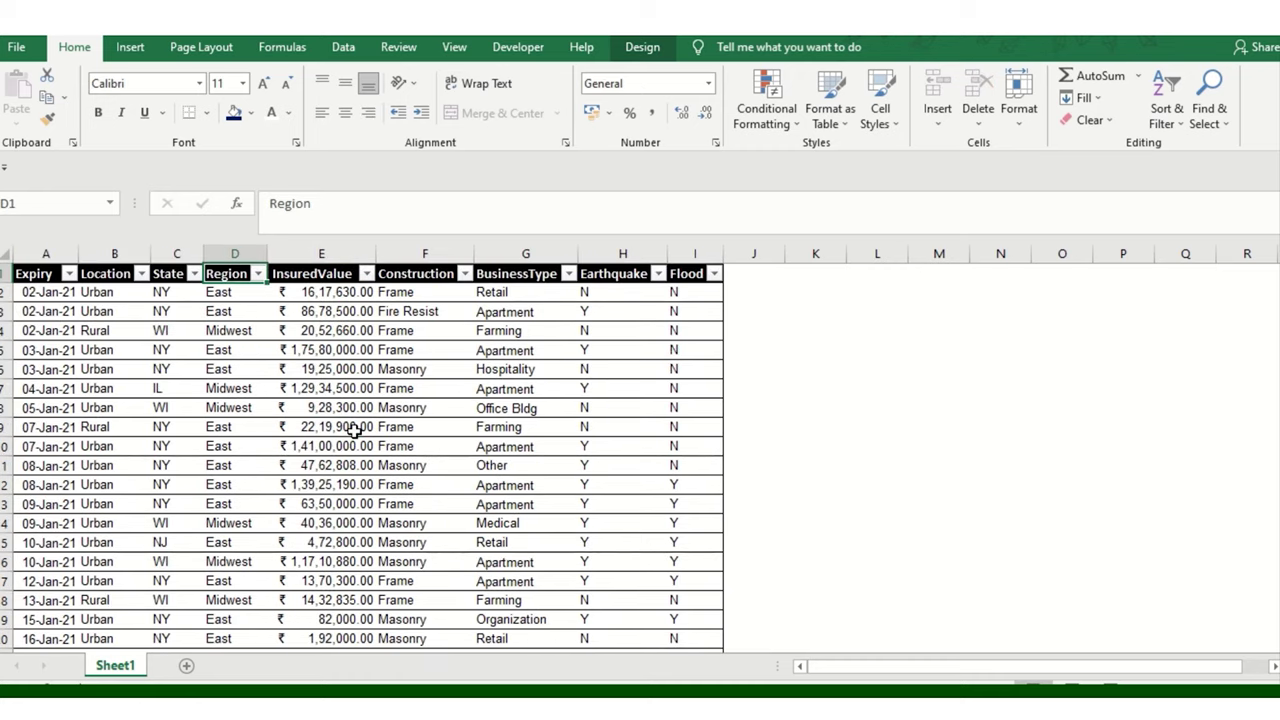
pyautogui.press('Left')
pyautogui.press('Left')
pyautogui.press('Left')
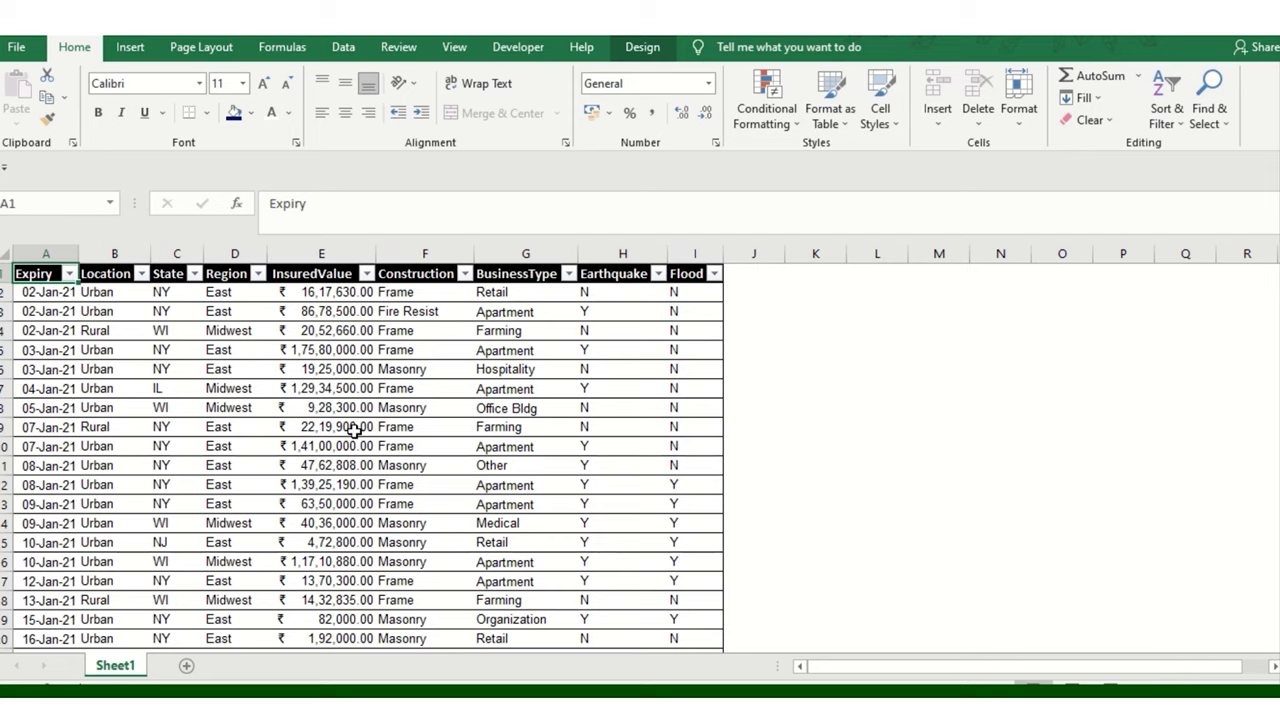
# - Start a PivotTable from a cell inside the table, then cancel it
pyautogui.click(130, 47)
pyautogui.click(215, 425)
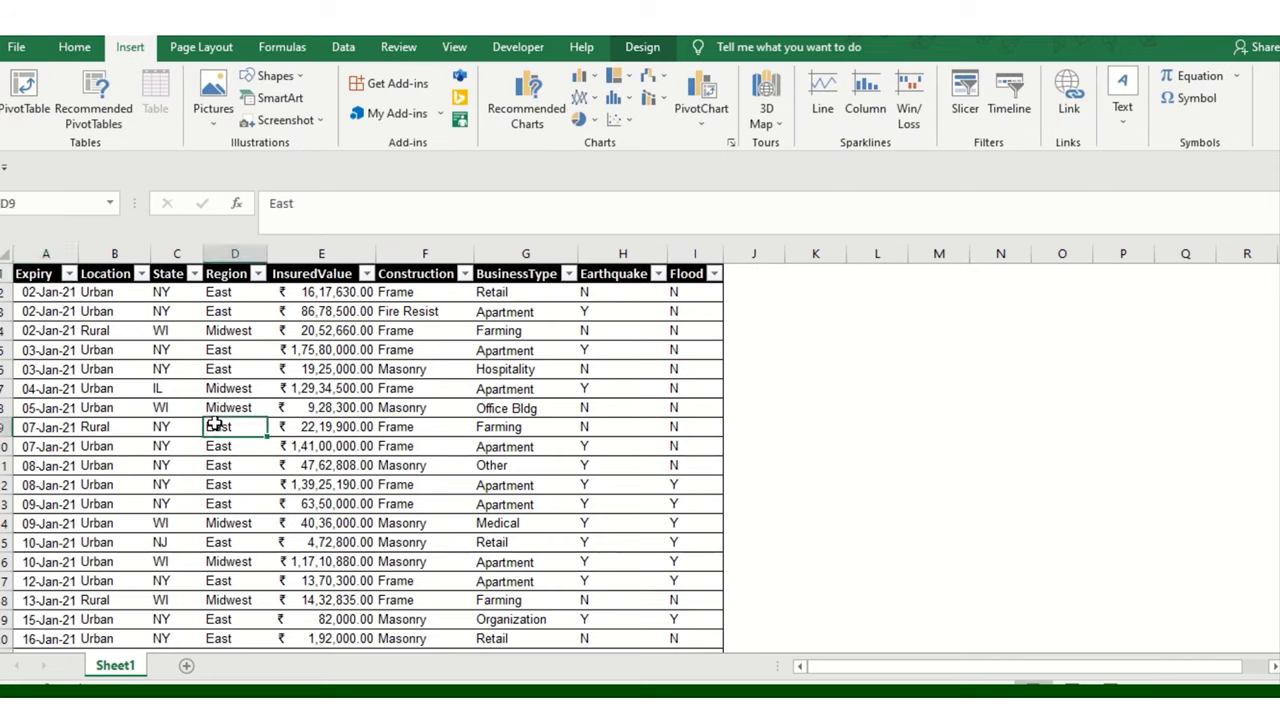
pyautogui.click(30, 95)
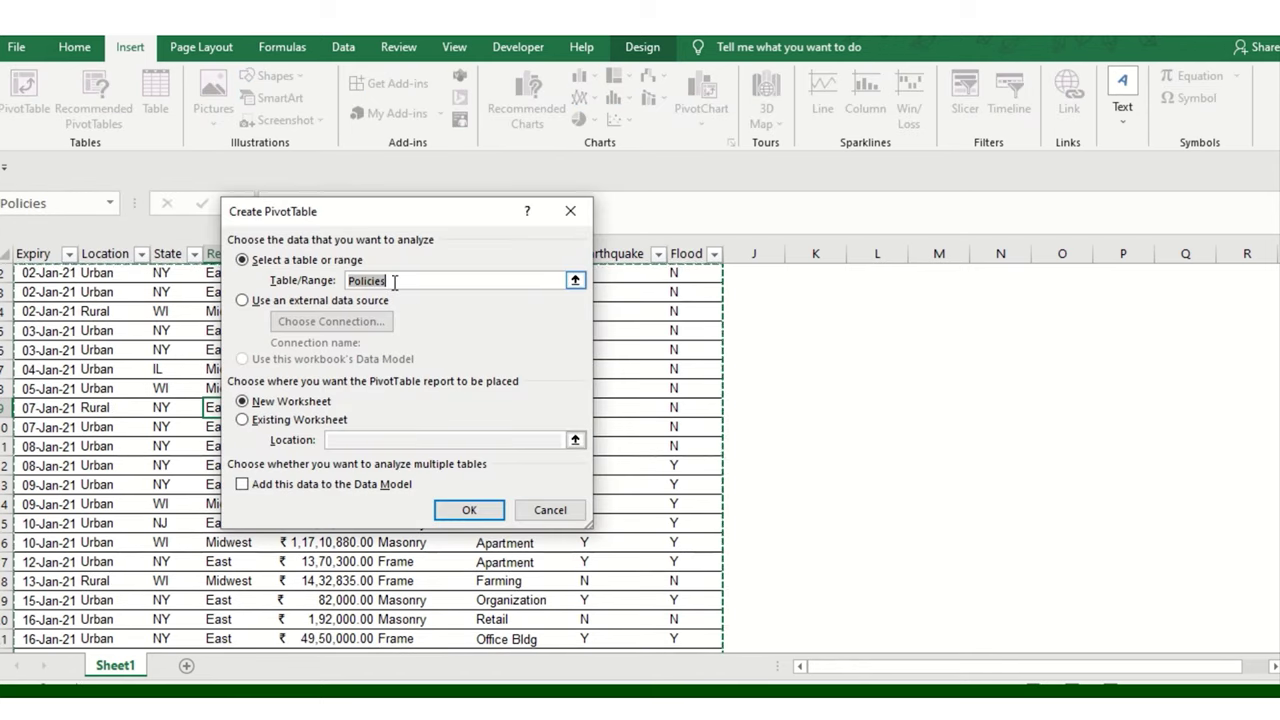
pyautogui.click(550, 510)
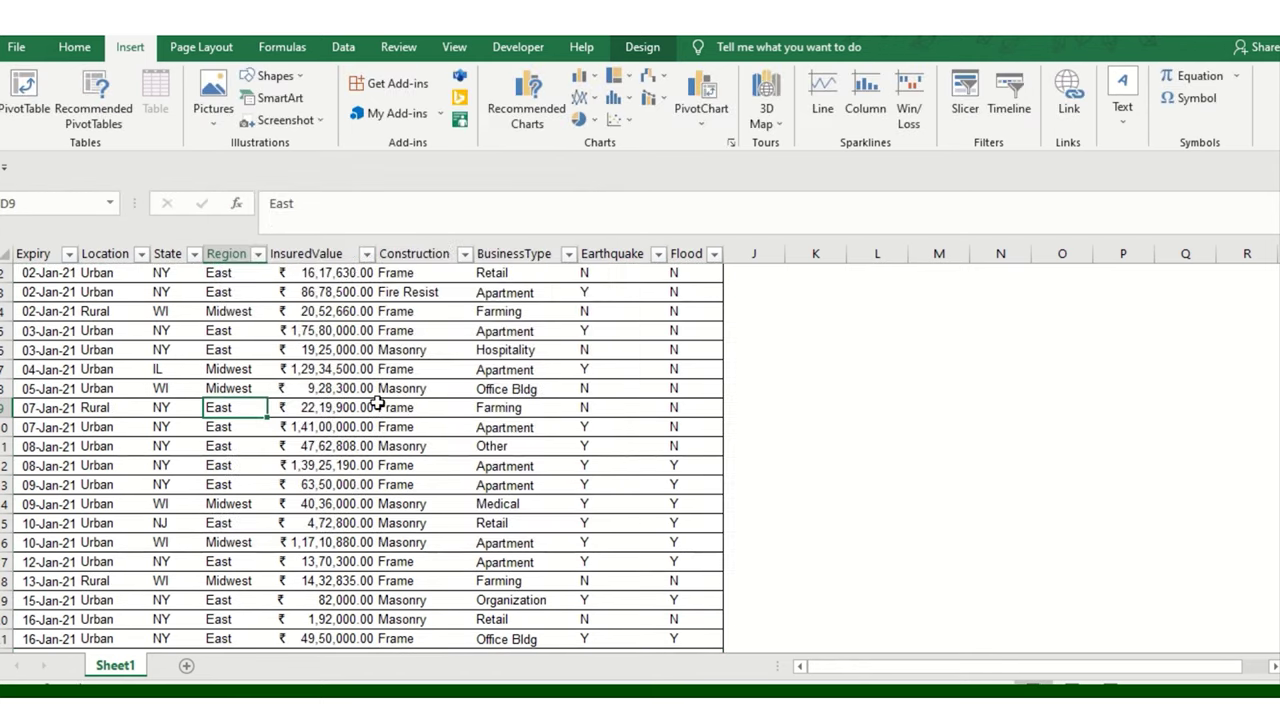
# - Confirm on Table Design that the table is named Policies
pyautogui.scroll(1, 350, 342)
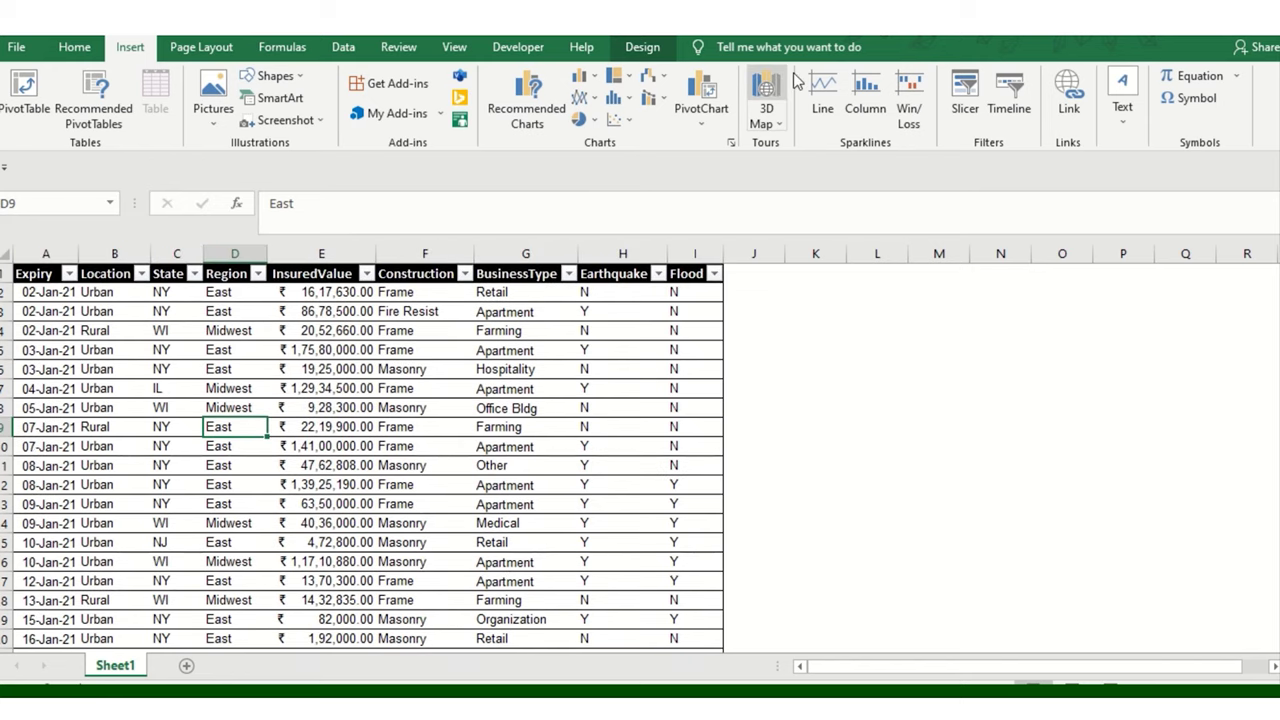
pyautogui.click(643, 49)
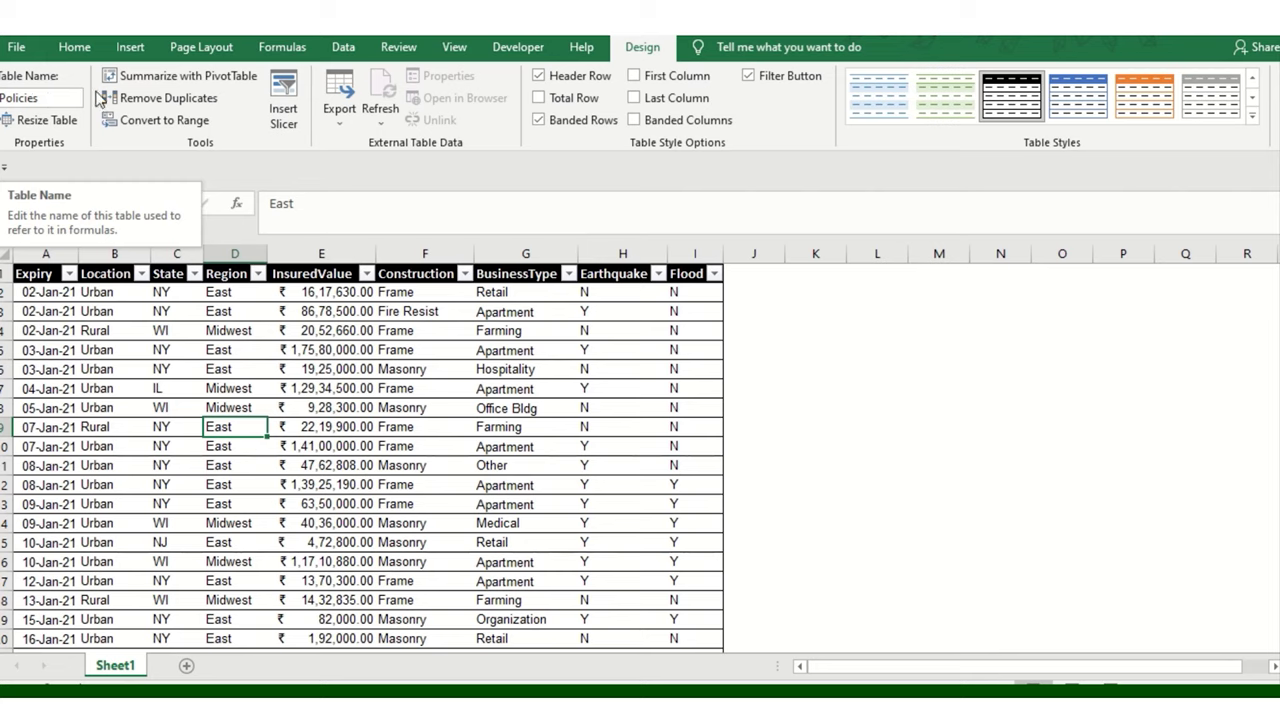
pyautogui.click(130, 47)
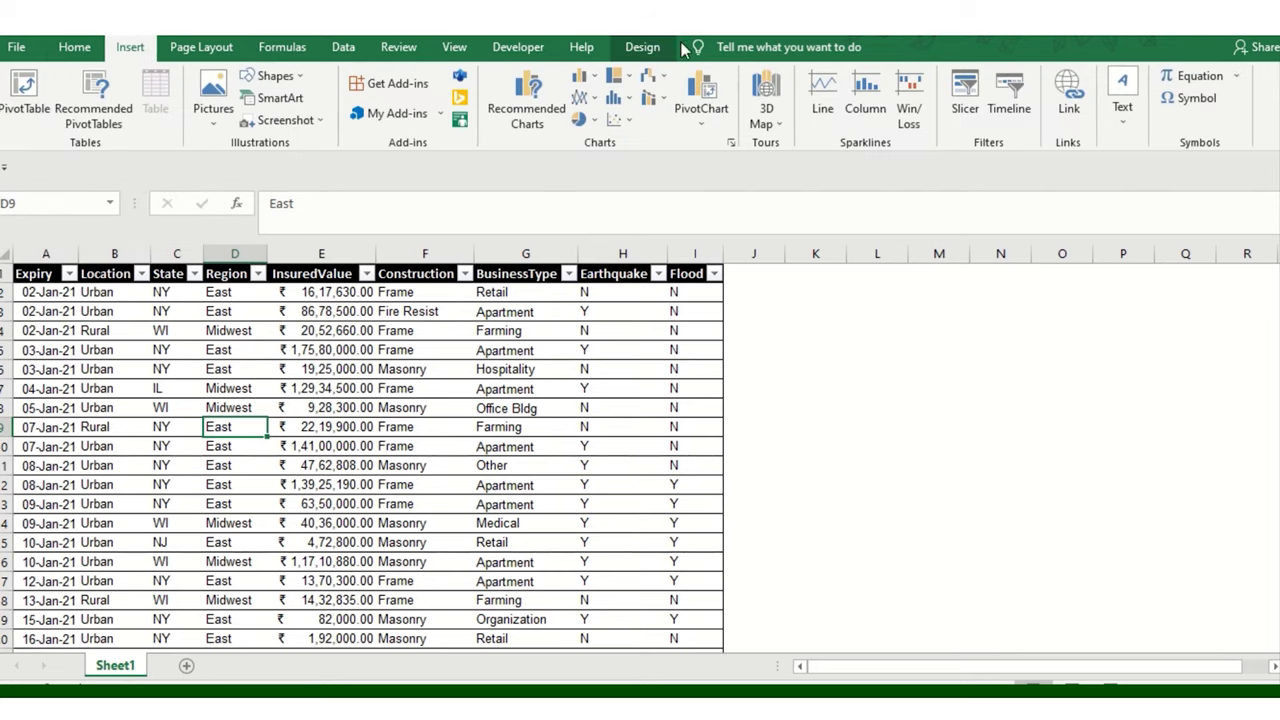
pyautogui.moveTo(628, 50)
pyautogui.click(642, 50)
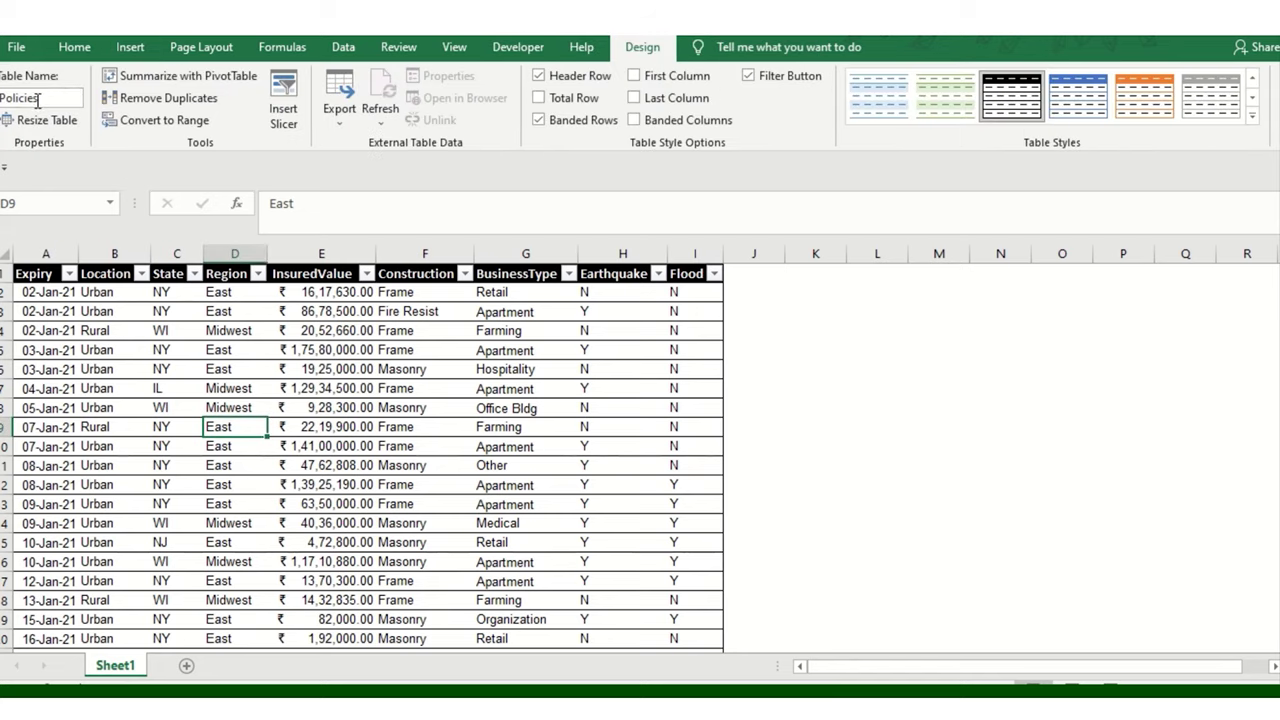
# - Open Create PivotTable again from inside the Policies table
pyautogui.click(305, 350)
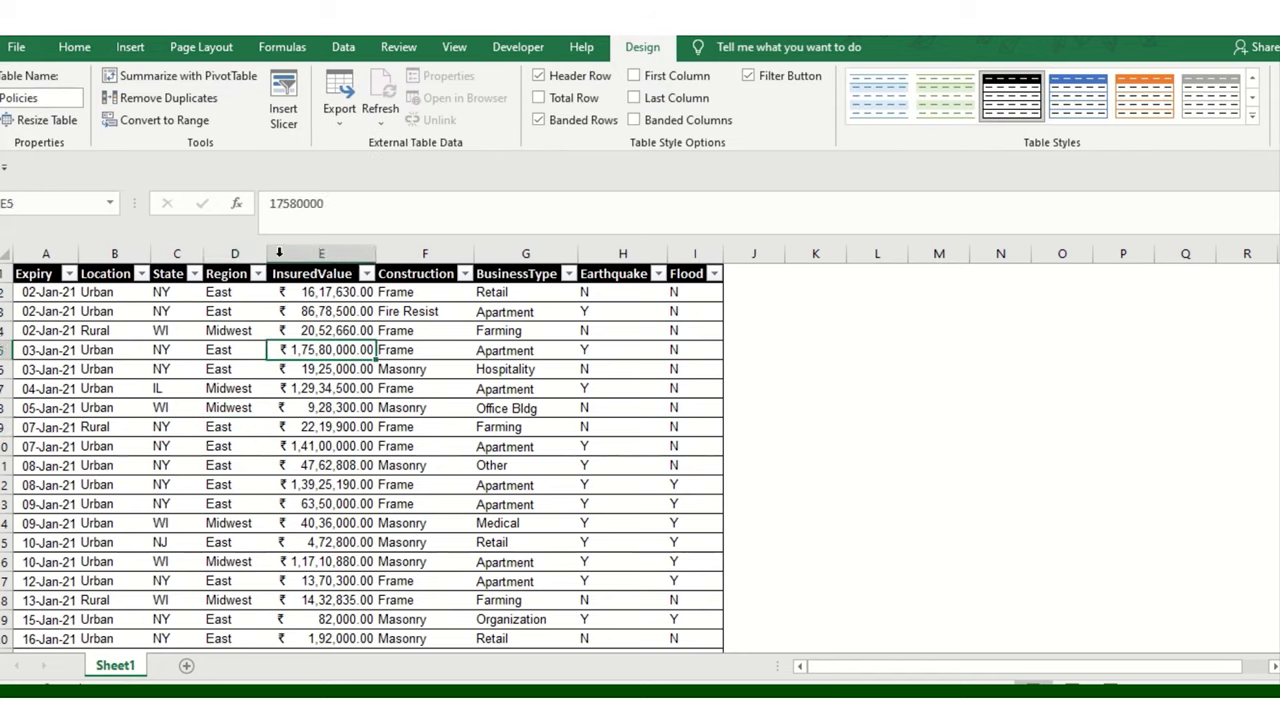
pyautogui.click(129, 48)
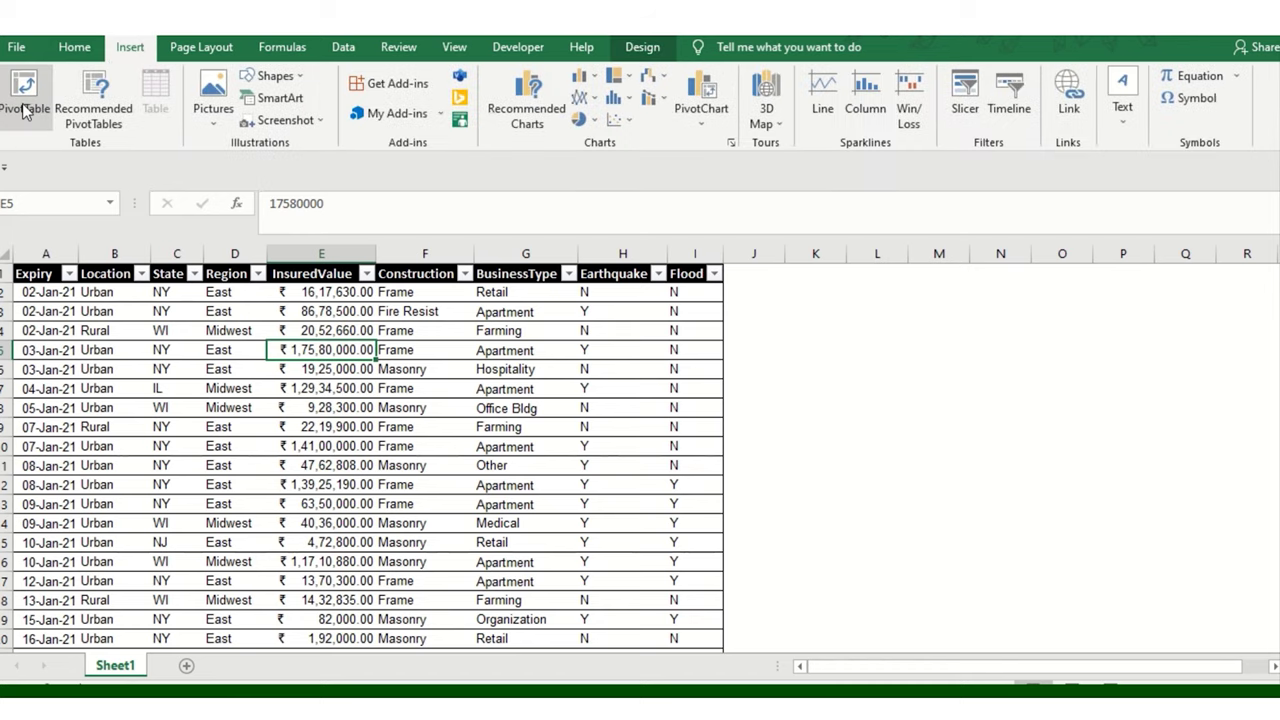
pyautogui.click(25, 110)
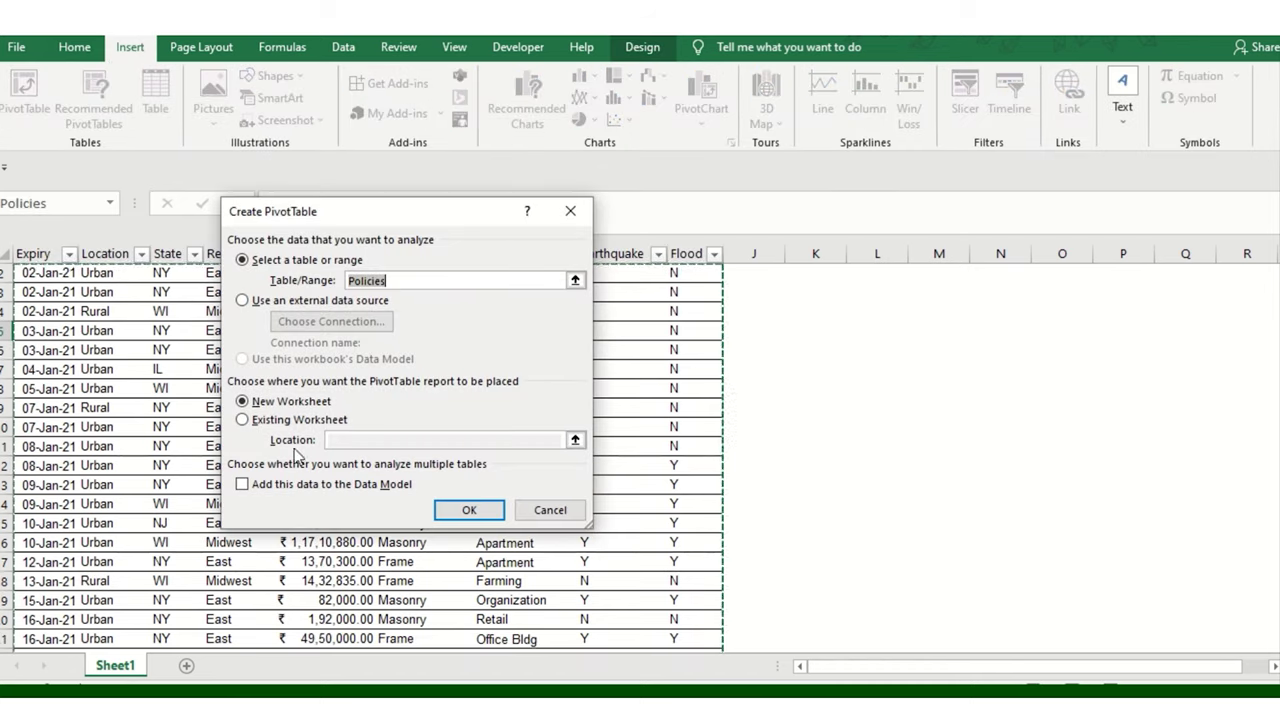
# - Create the PivotTable on a new worksheet, then float and enlarge the field list
pyautogui.click(474, 505)
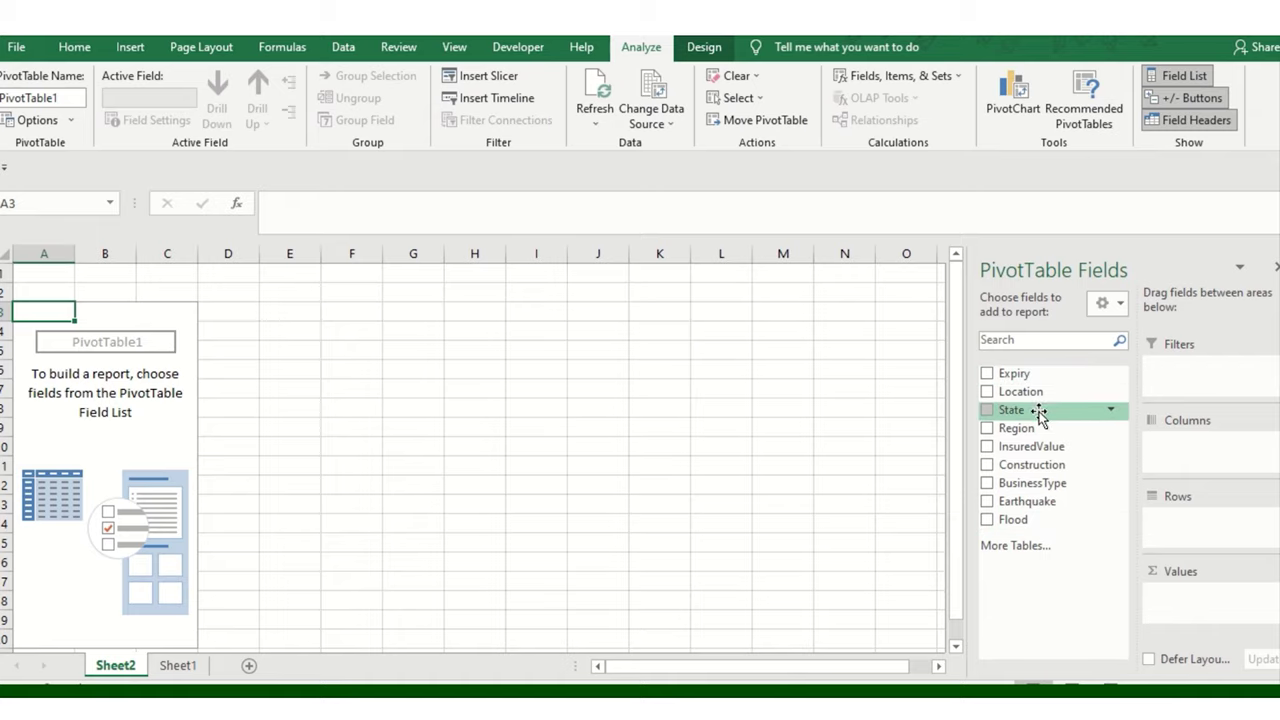
pyautogui.moveTo(1138, 263); pyautogui.dragTo(700, 220)
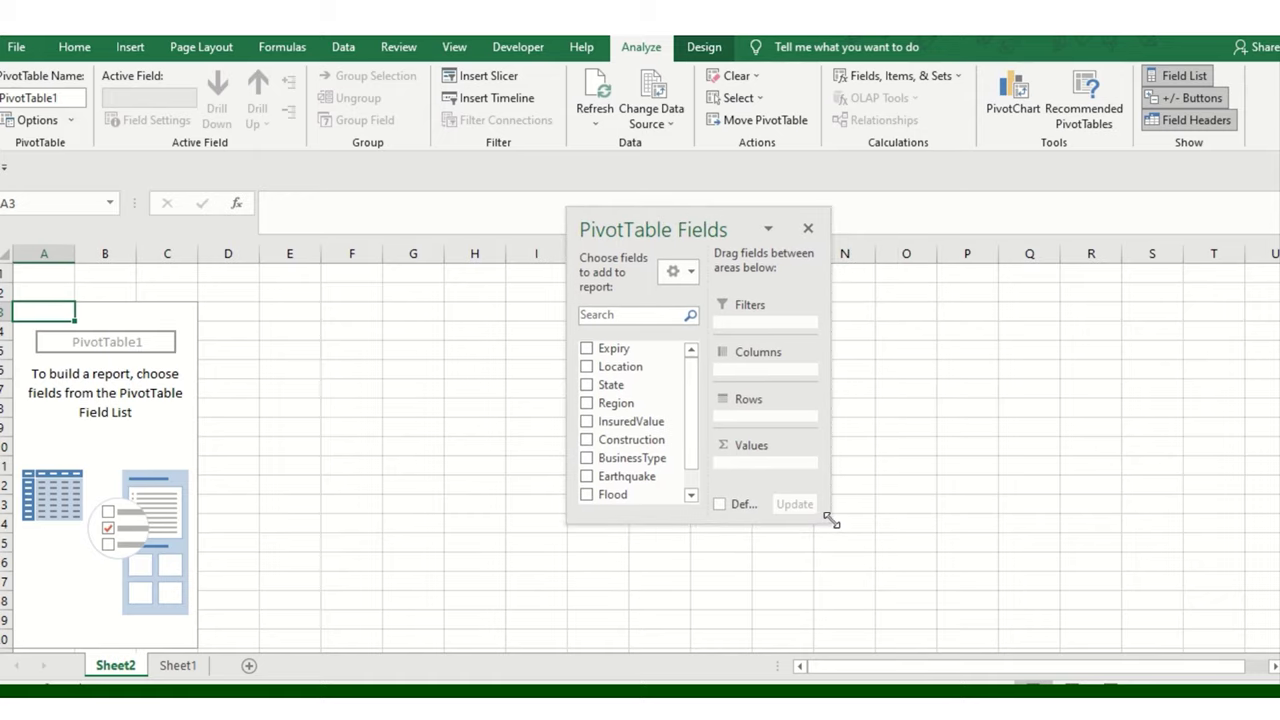
pyautogui.moveTo(833, 521); pyautogui.dragTo(1148, 670)
# - Try each field list layout, settling on Fields and Areas Side-By-Side
pyautogui.click(848, 263)
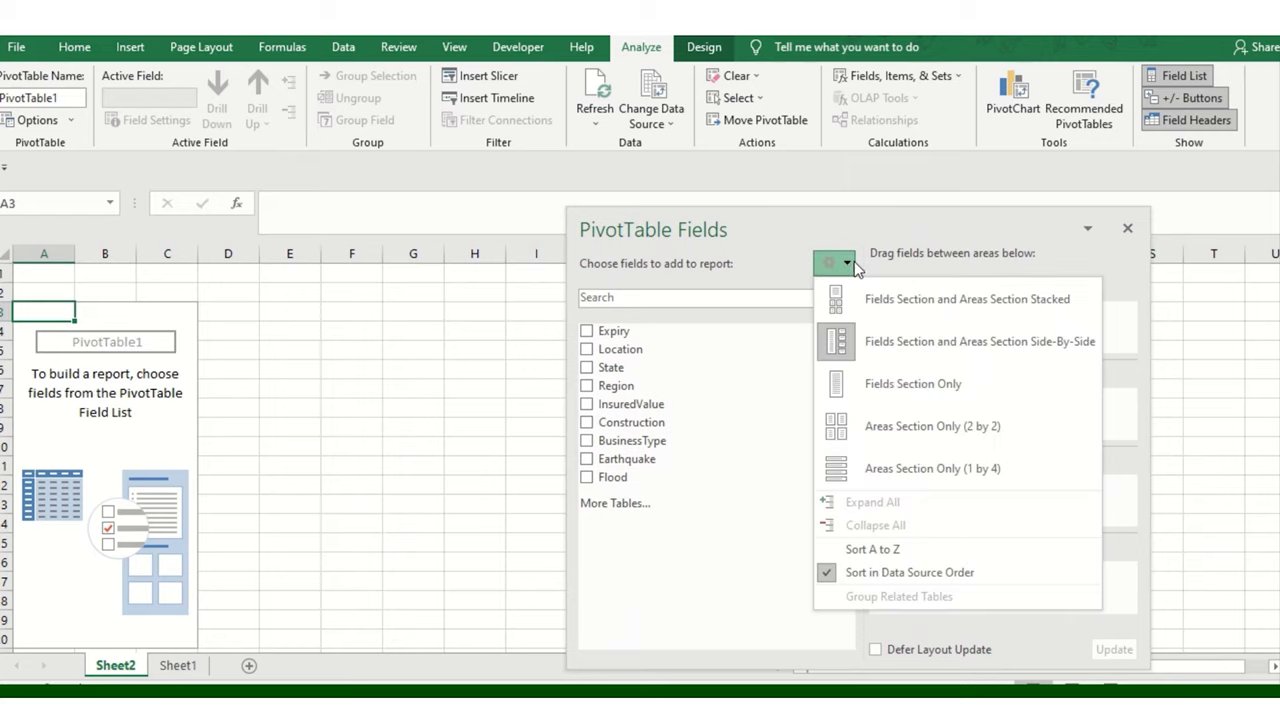
pyautogui.click(899, 300)
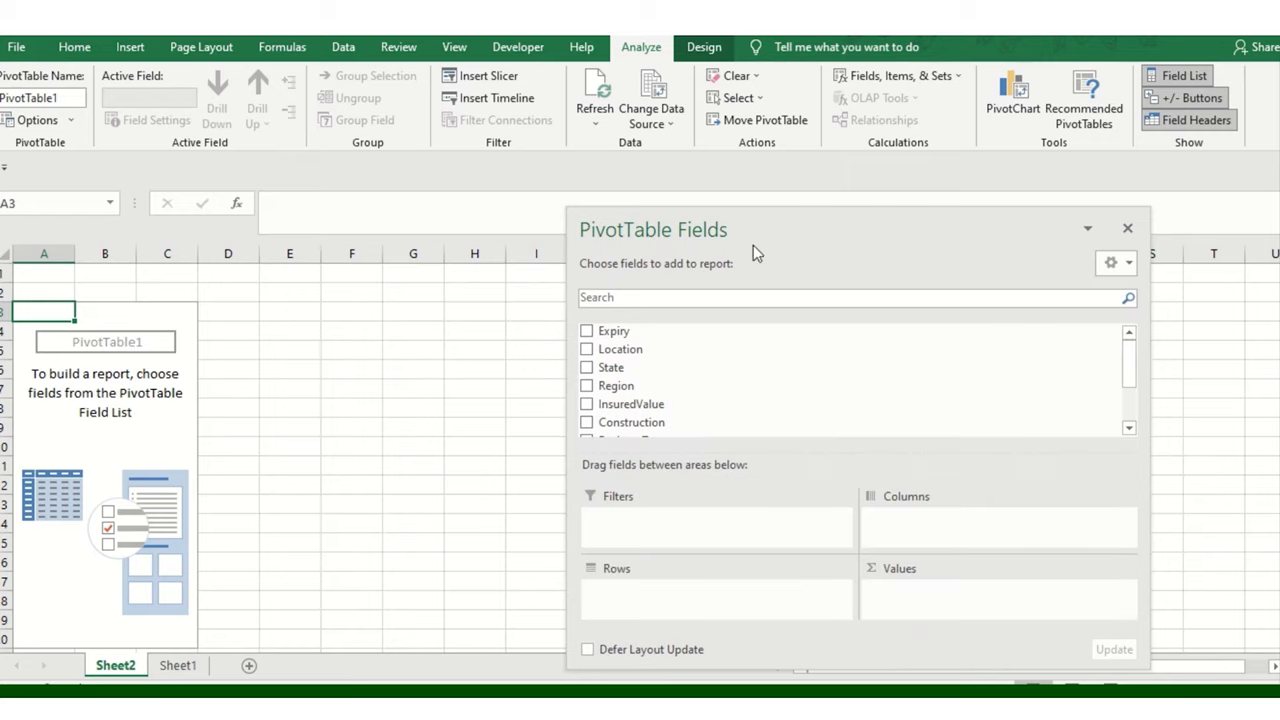
pyautogui.click(1112, 263)
pyautogui.click(1095, 345)
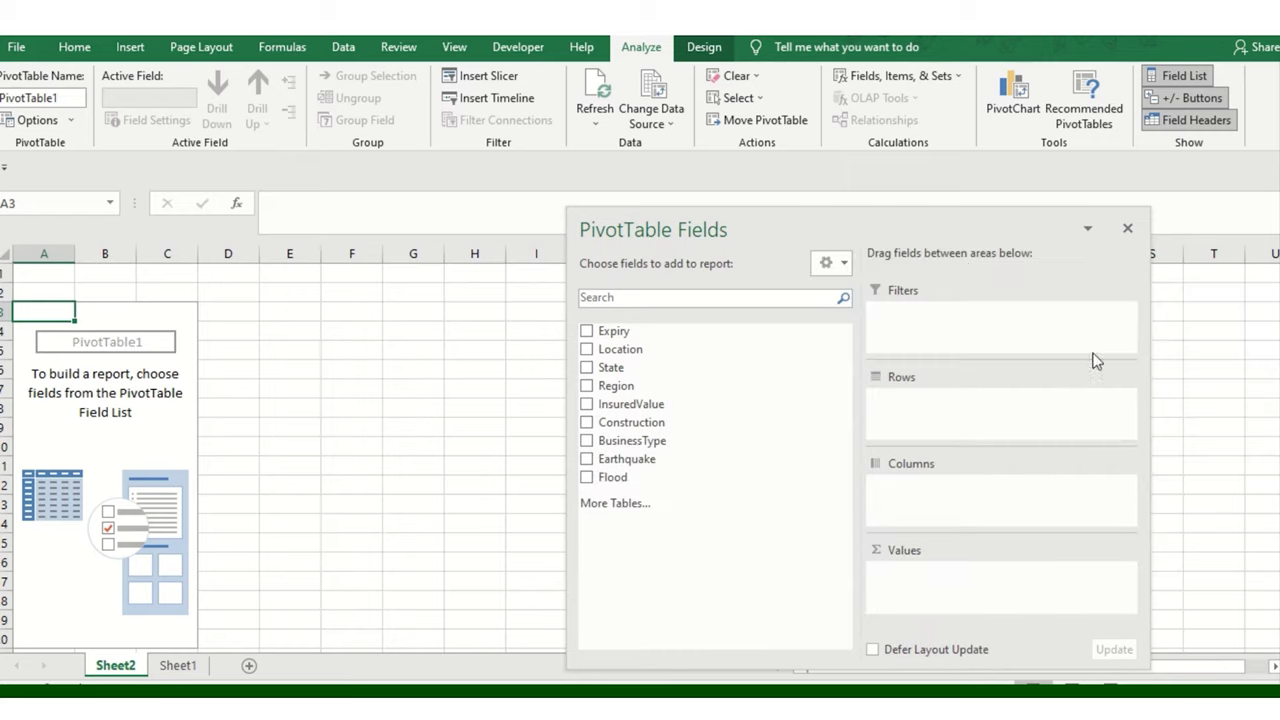
pyautogui.click(818, 262)
pyautogui.click(885, 378)
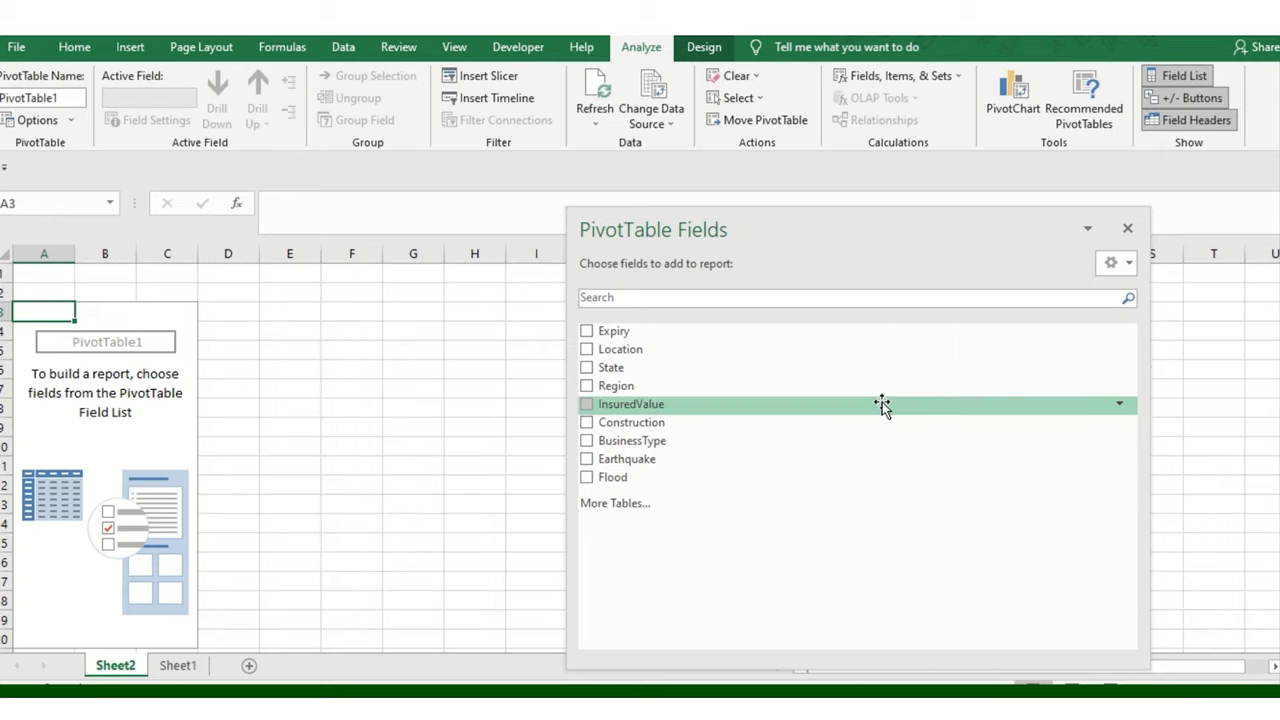
pyautogui.click(1115, 262)
pyautogui.click(1070, 426)
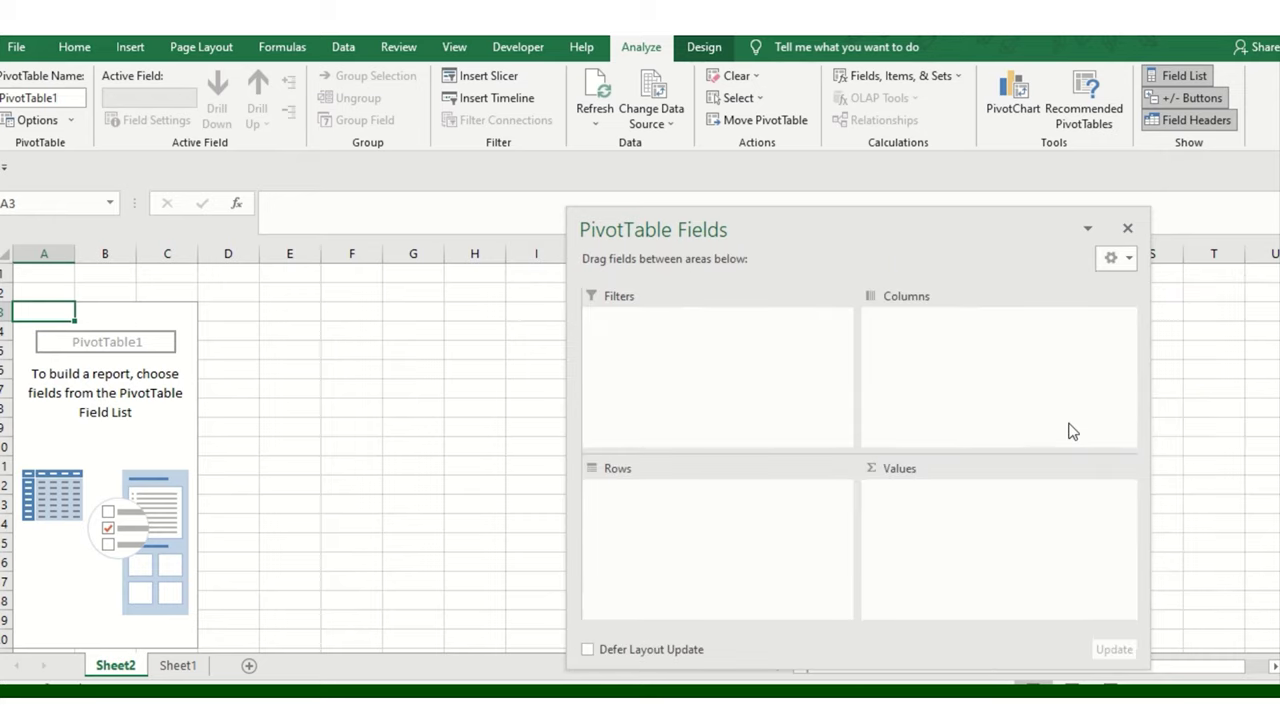
pyautogui.click(1128, 258)
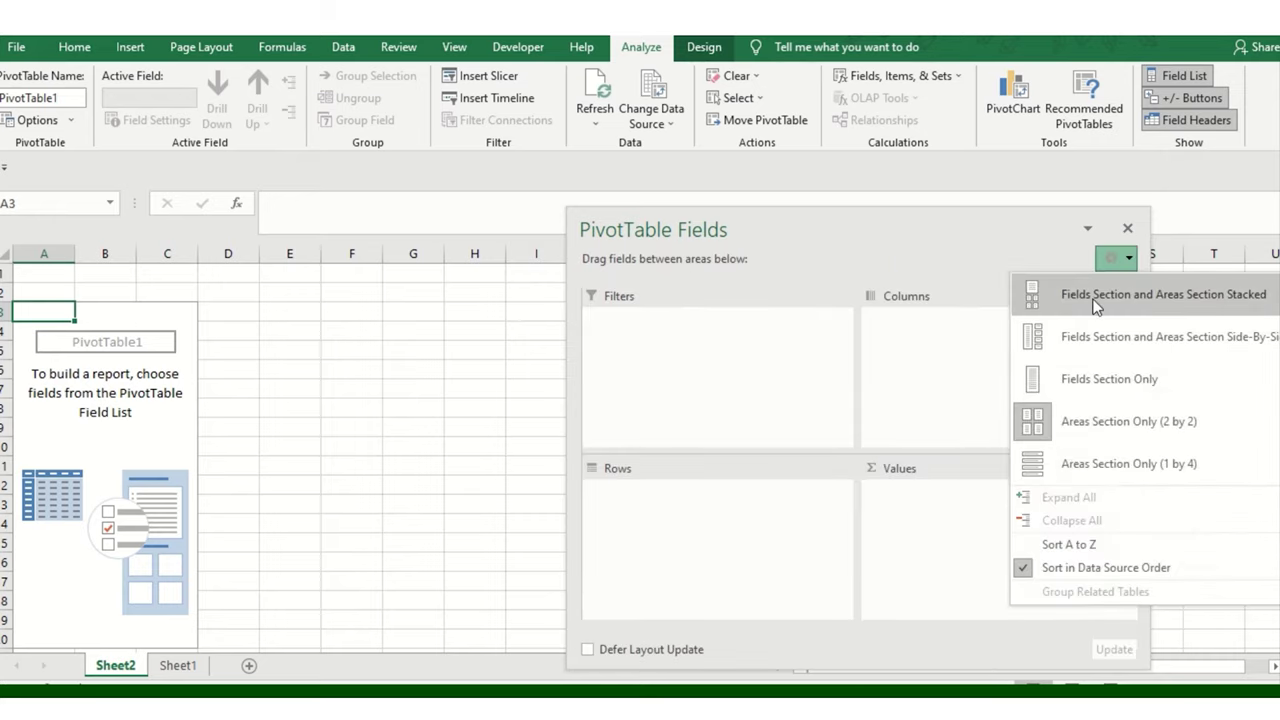
pyautogui.click(1060, 291)
pyautogui.click(1112, 262)
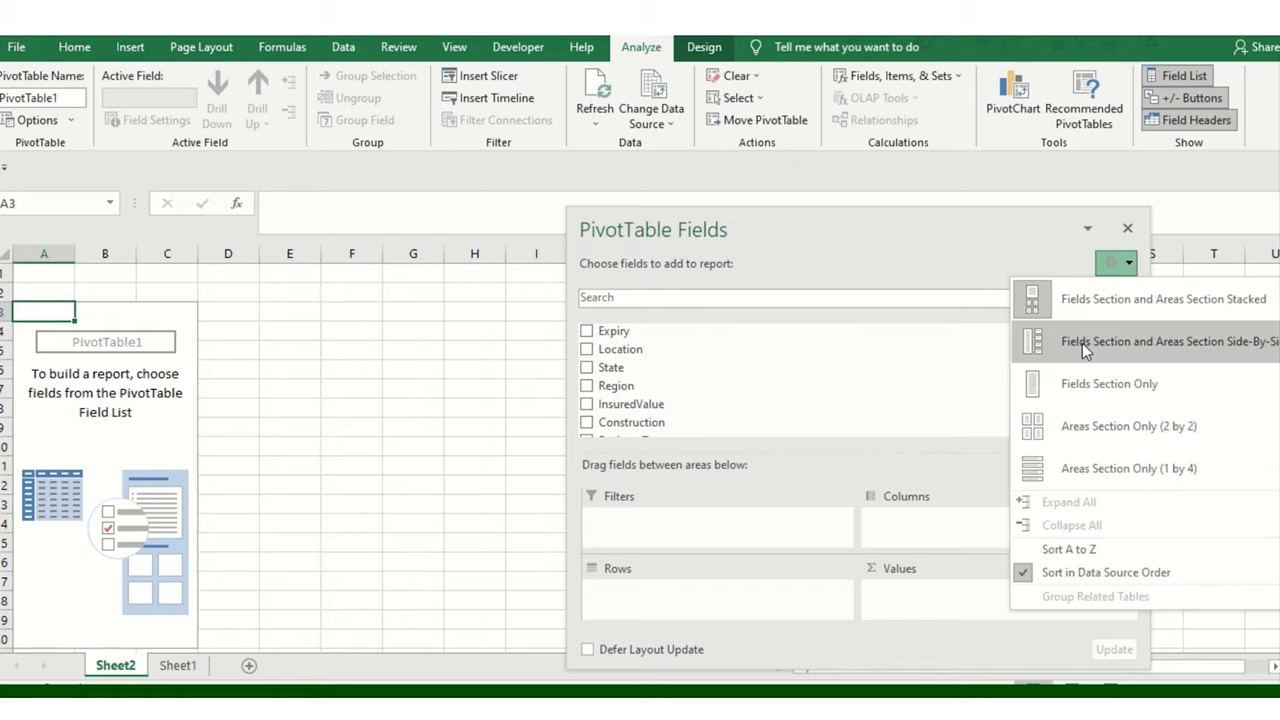
pyautogui.click(1034, 338)
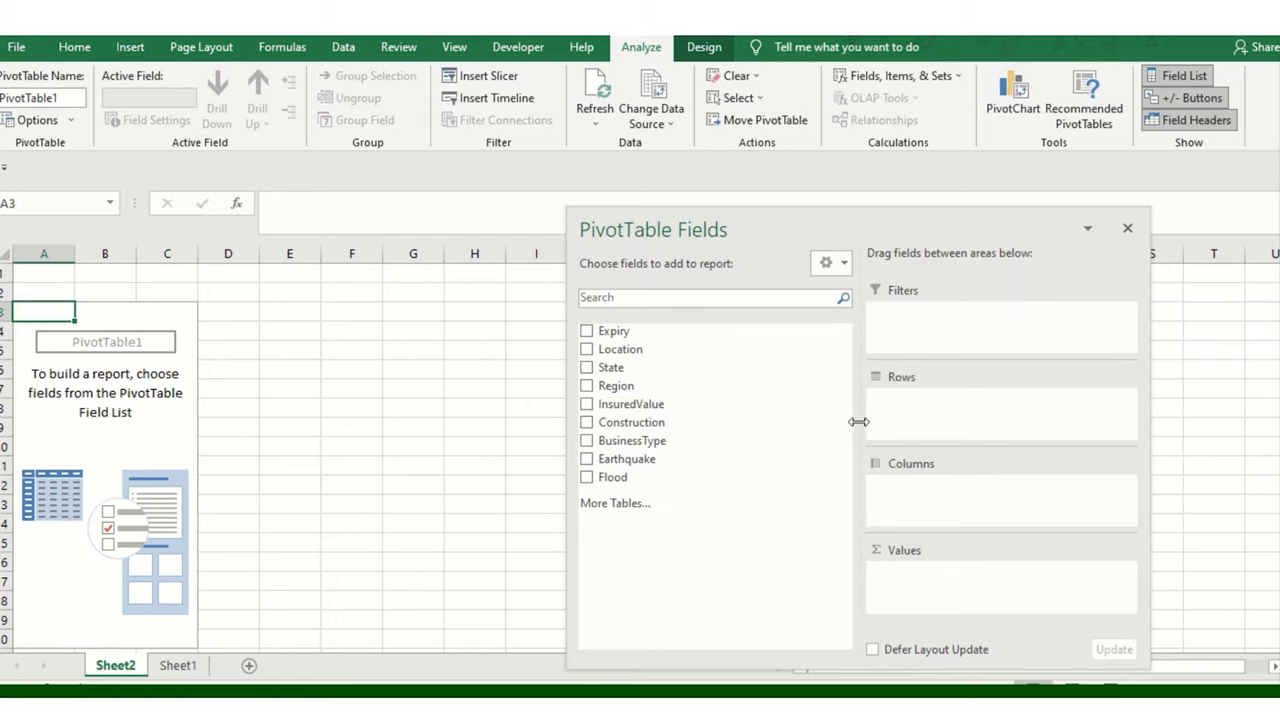
# - Narrow the fields section and dock the field list to the window edge
pyautogui.moveTo(857, 420); pyautogui.dragTo(754, 438)
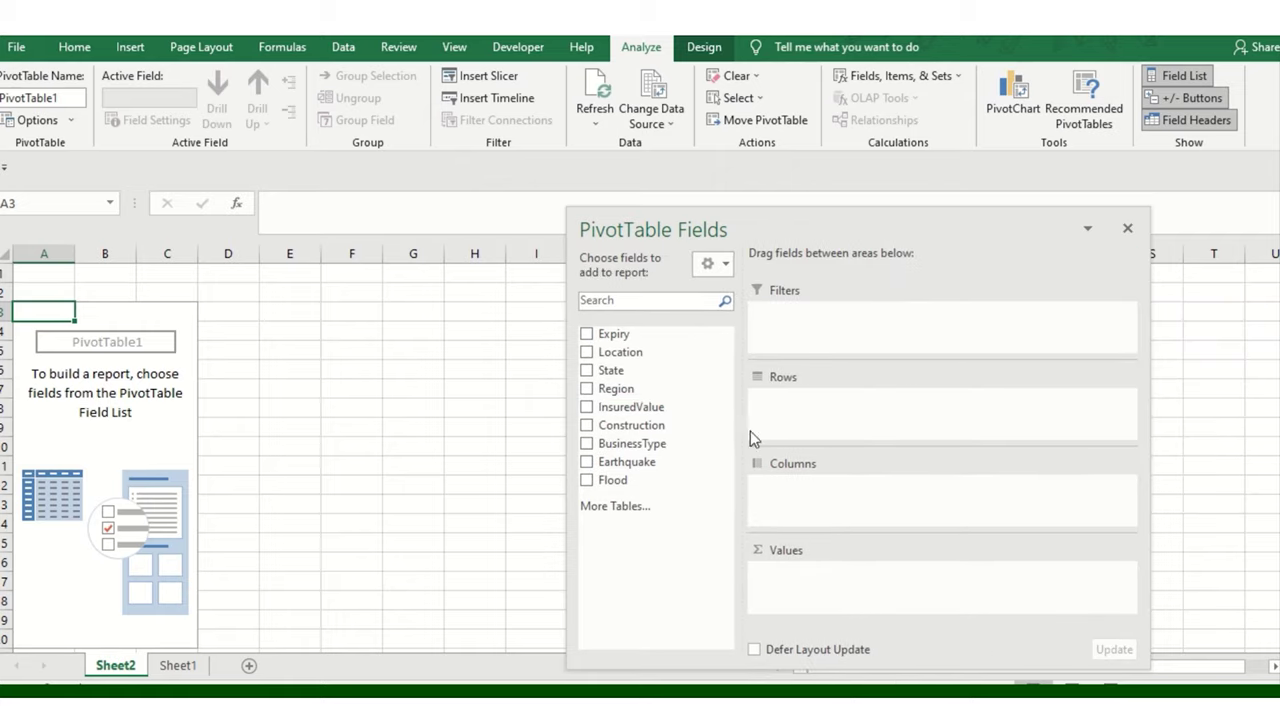
pyautogui.moveTo(980, 226); pyautogui.dragTo(989, 223)
pyautogui.doubleClick(990, 223)
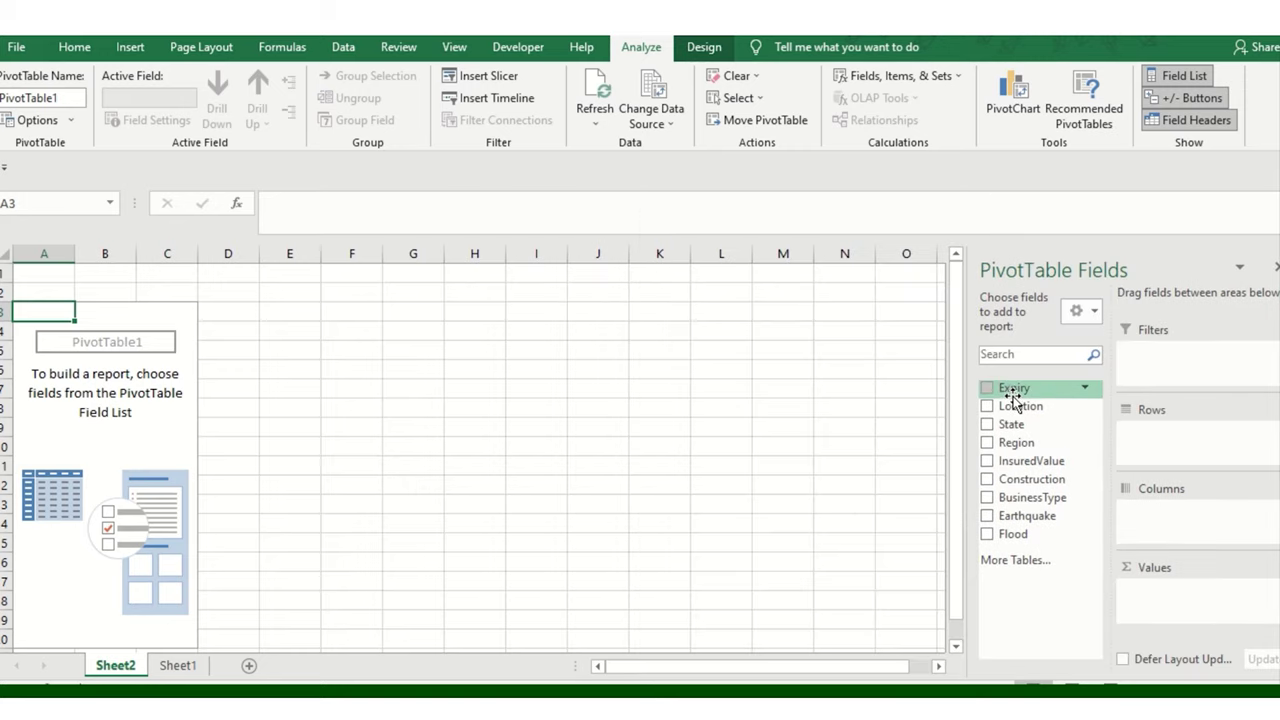
# - Put Expiry in Rows, Earthquake in Columns and Sum of InsuredValue in Values
pyautogui.moveTo(1018, 397); pyautogui.dragTo(1163, 430)
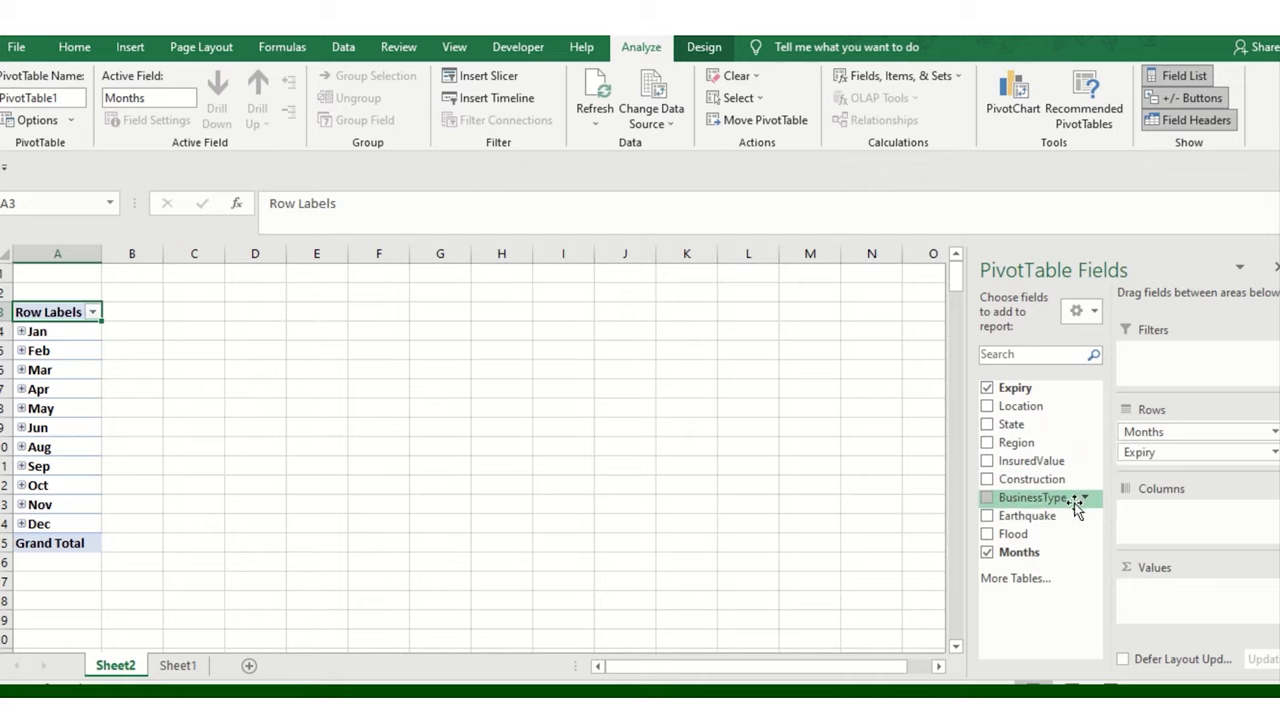
pyautogui.moveTo(1034, 516); pyautogui.dragTo(1200, 533)
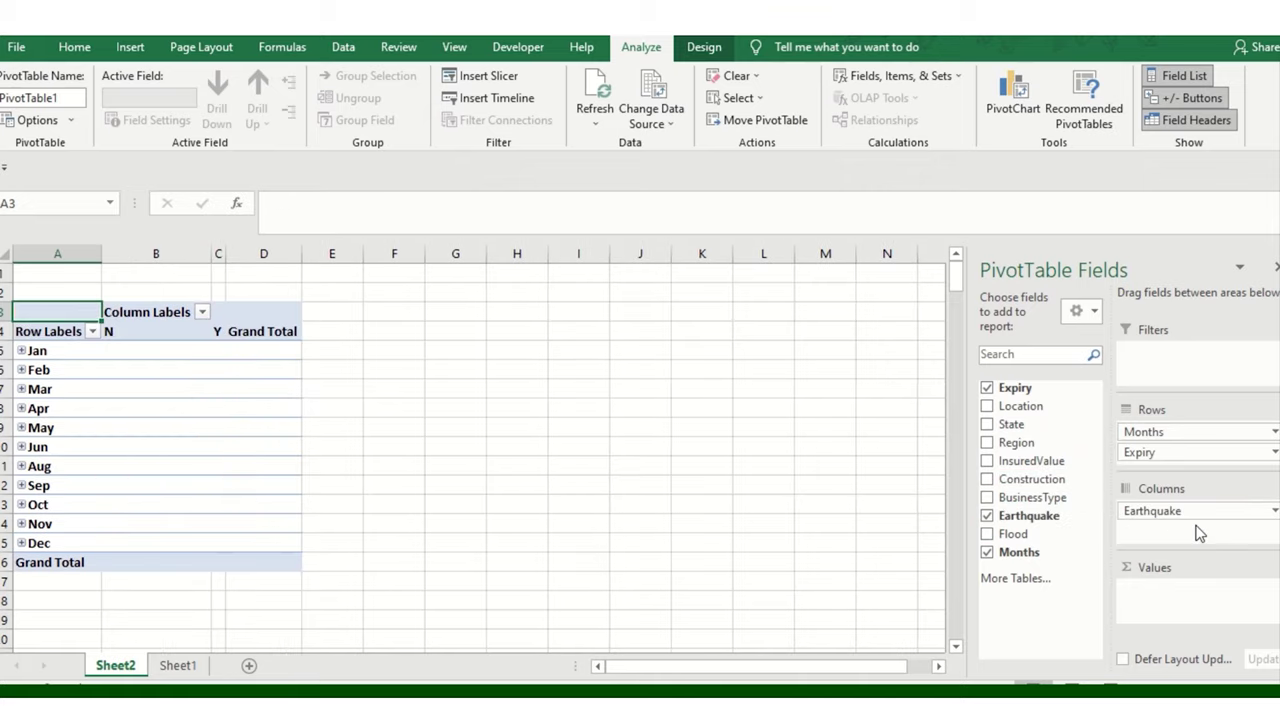
pyautogui.click(21, 351)
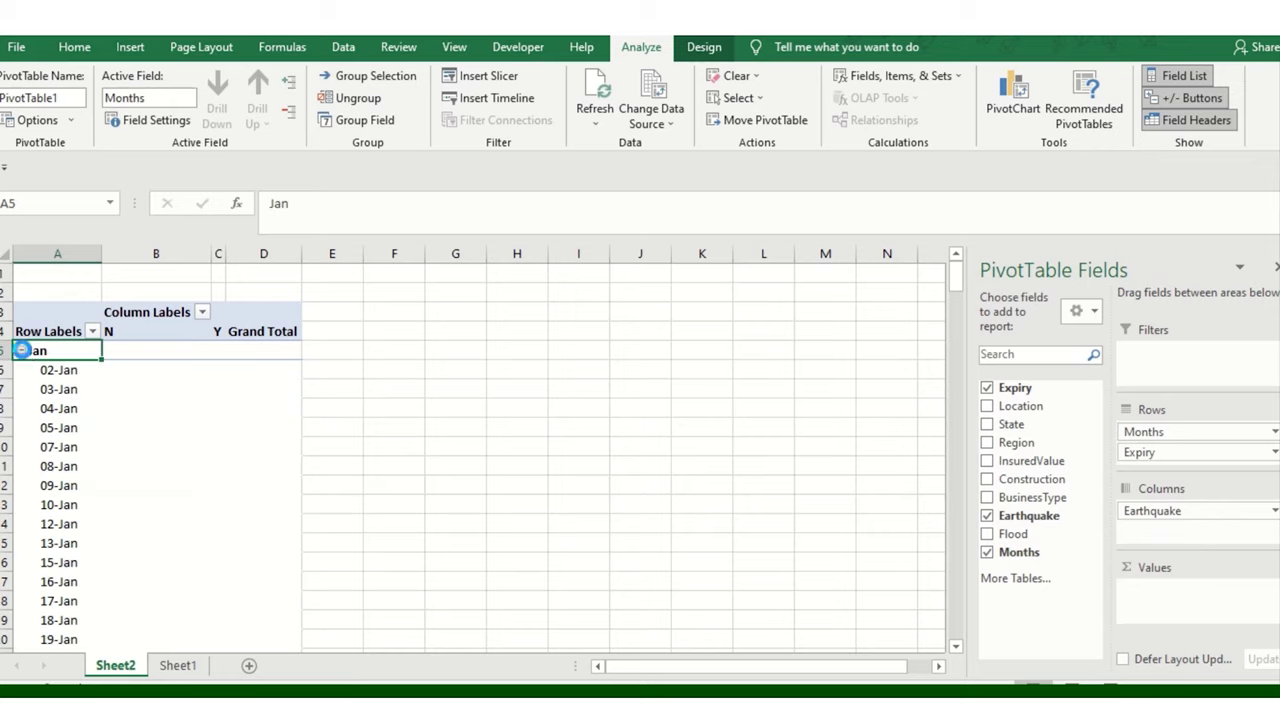
pyautogui.click(21, 351)
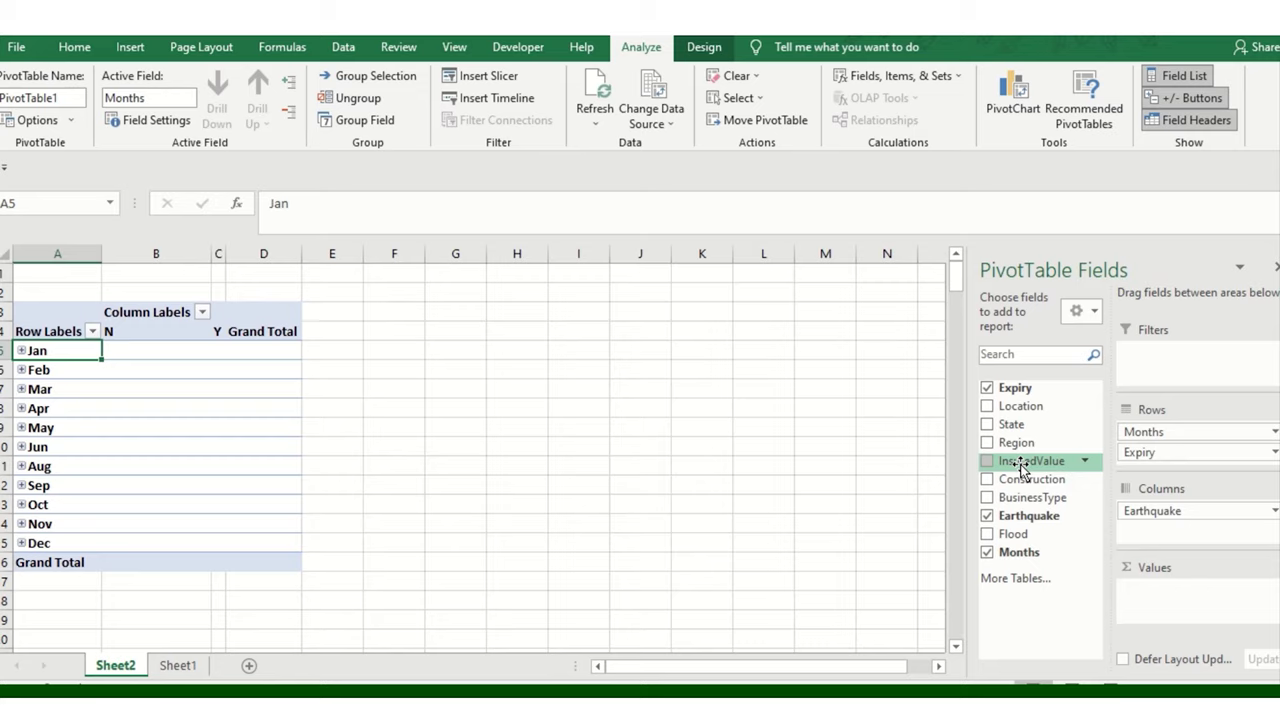
pyautogui.moveTo(1020, 464); pyautogui.dragTo(1180, 620)
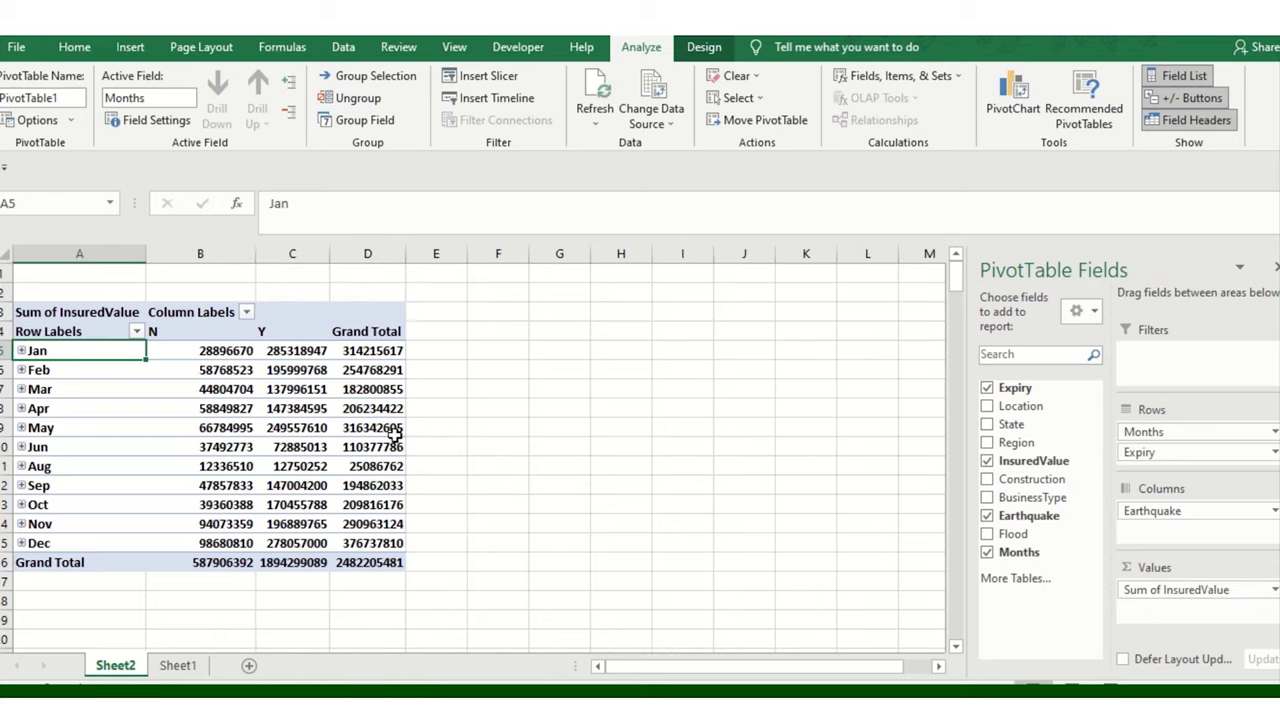
pyautogui.moveTo(330, 432)
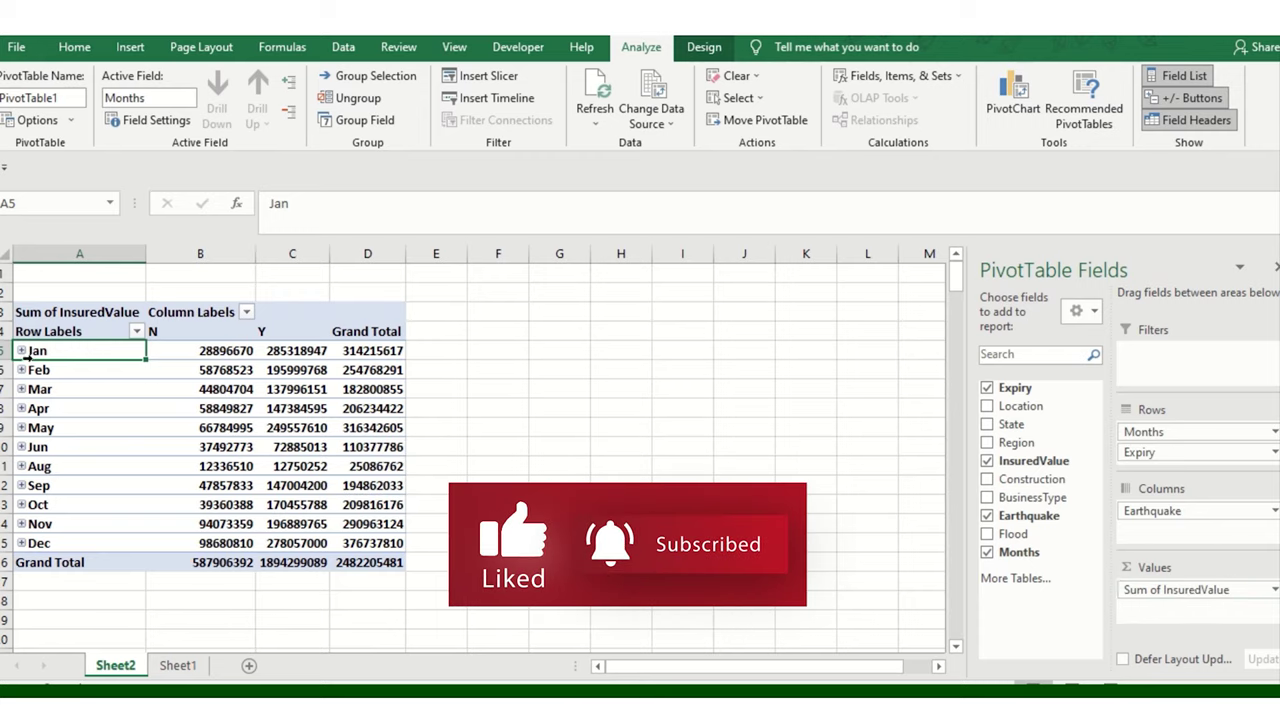
pyautogui.click(21, 350)
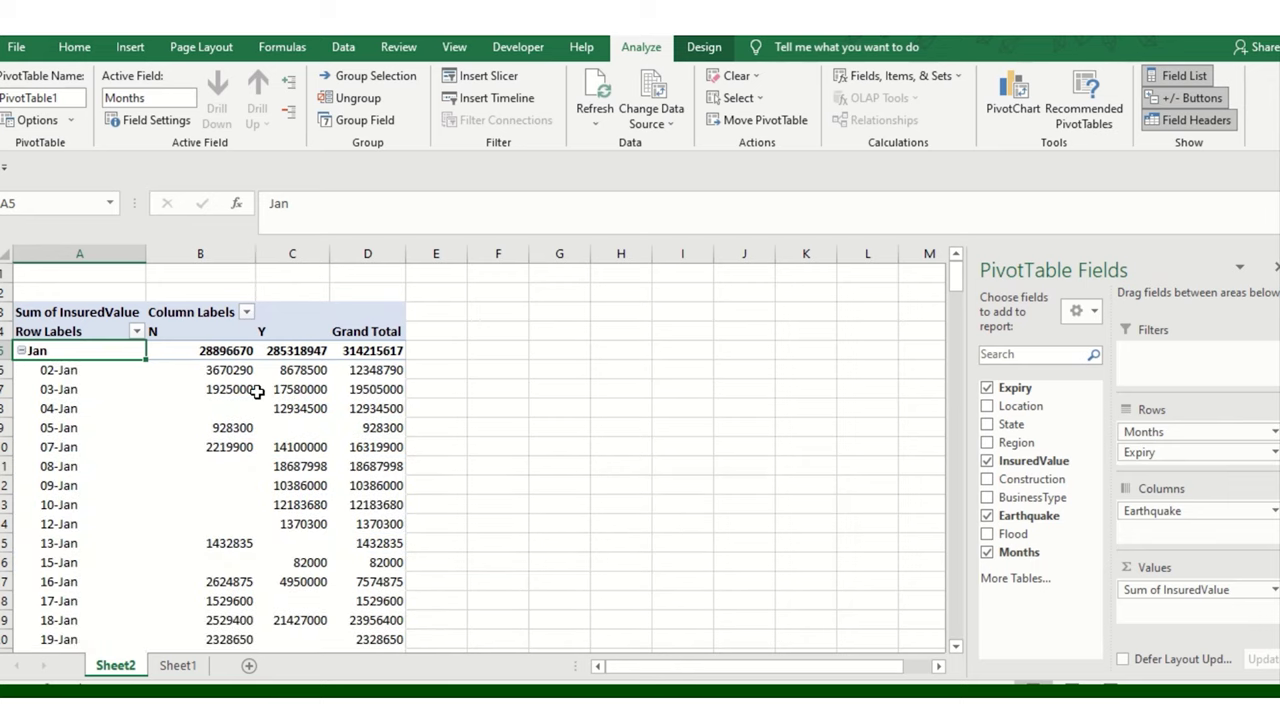
pyautogui.scroll(-5, 257, 392)
pyautogui.scroll(4, 255, 410)
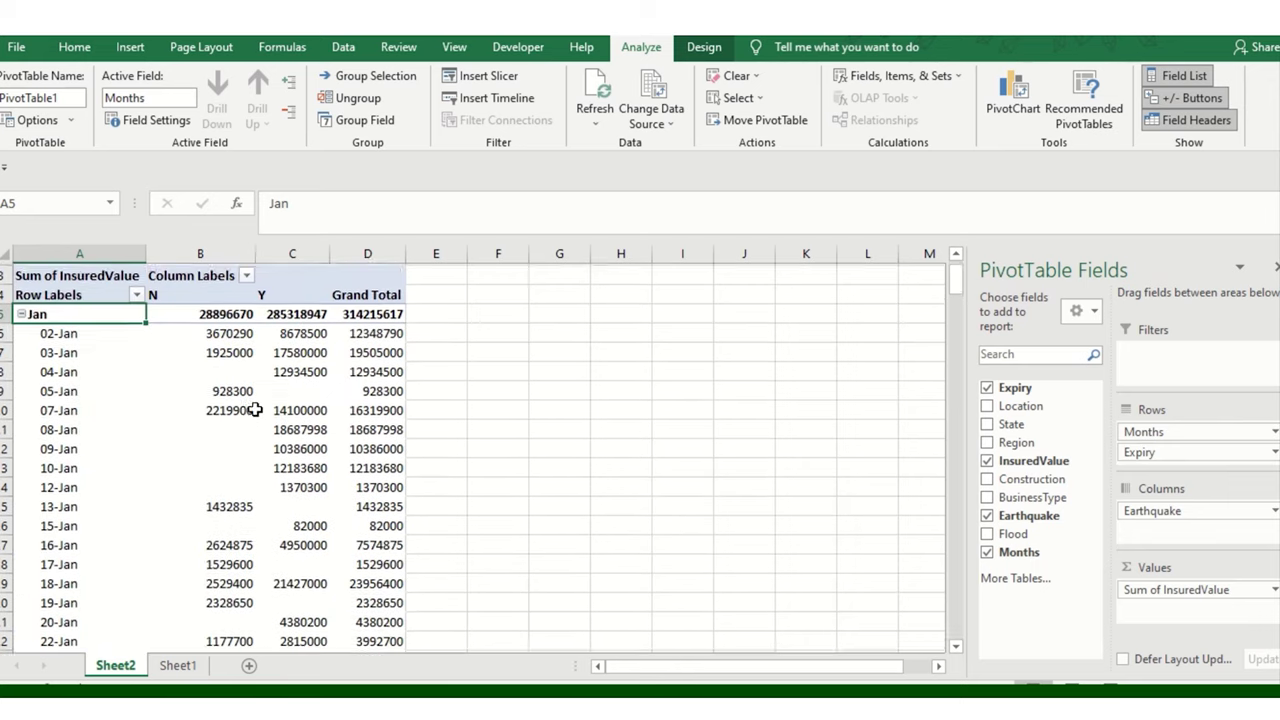
pyautogui.scroll(1, 255, 410)
pyautogui.click(21, 350)
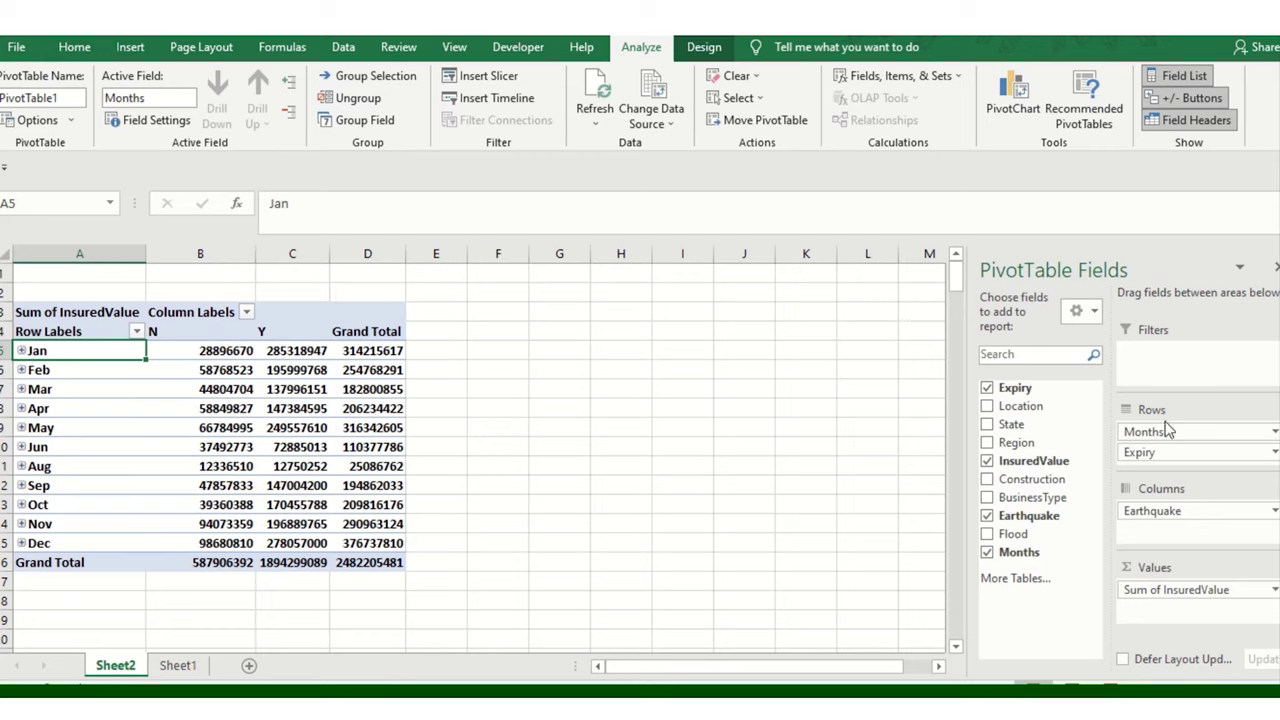
pyautogui.click(180, 667)
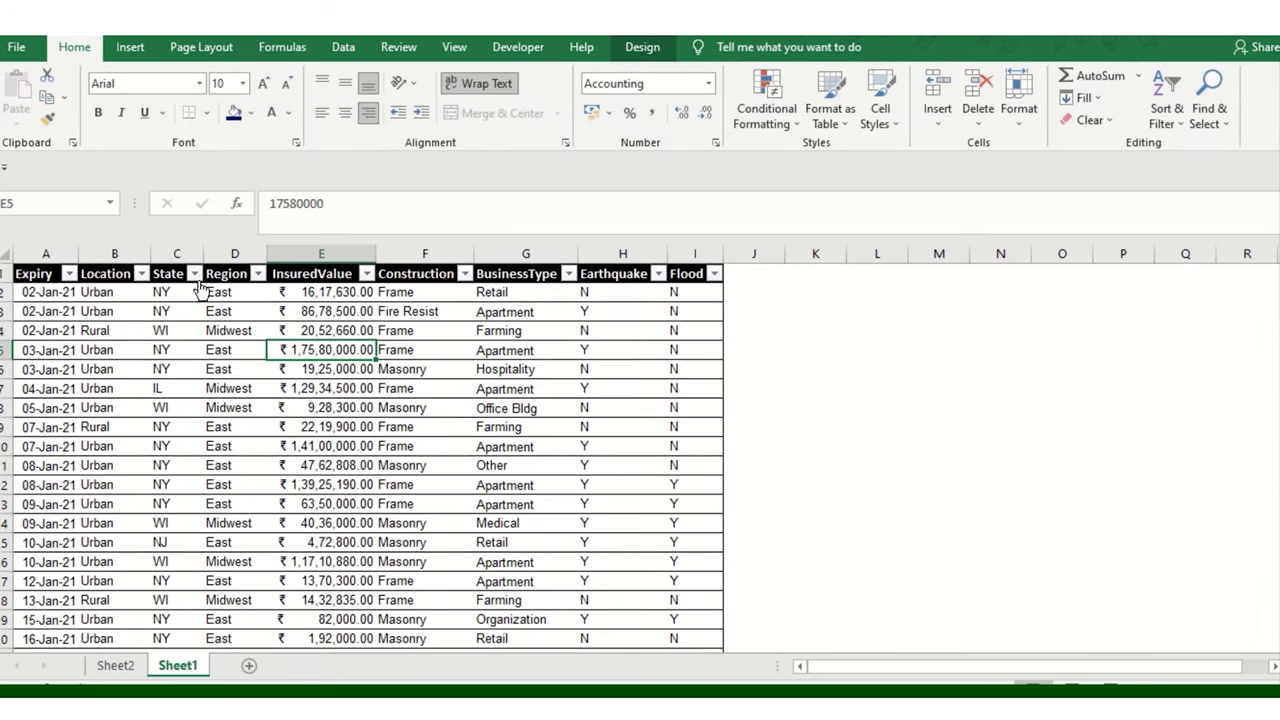
pyautogui.click(240, 293)
pyautogui.click(186, 287)
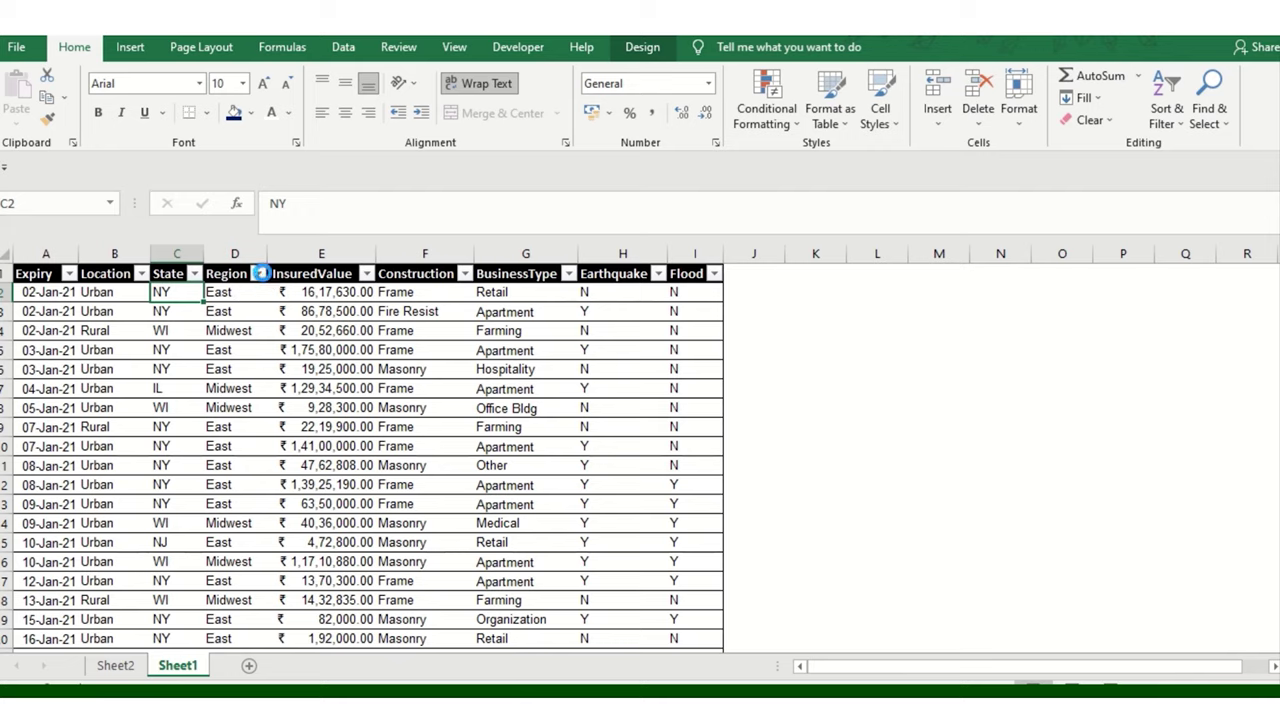
pyautogui.click(258, 273)
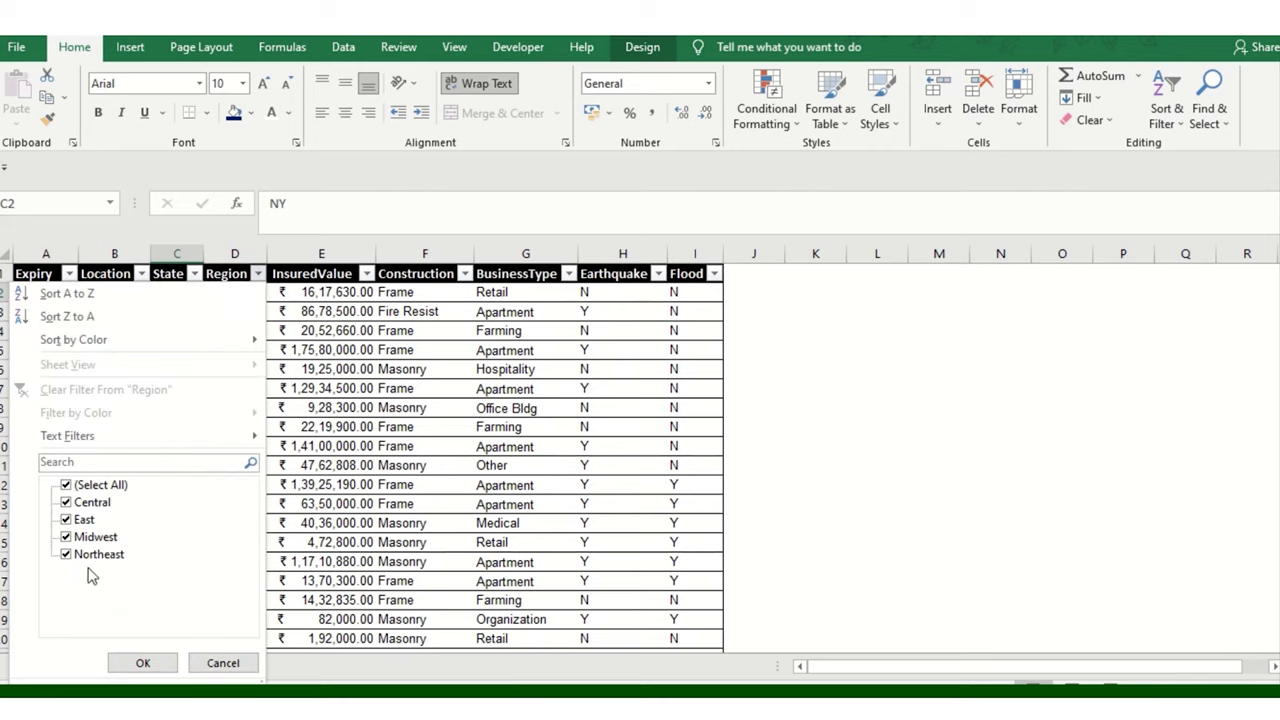
pyautogui.click(143, 663)
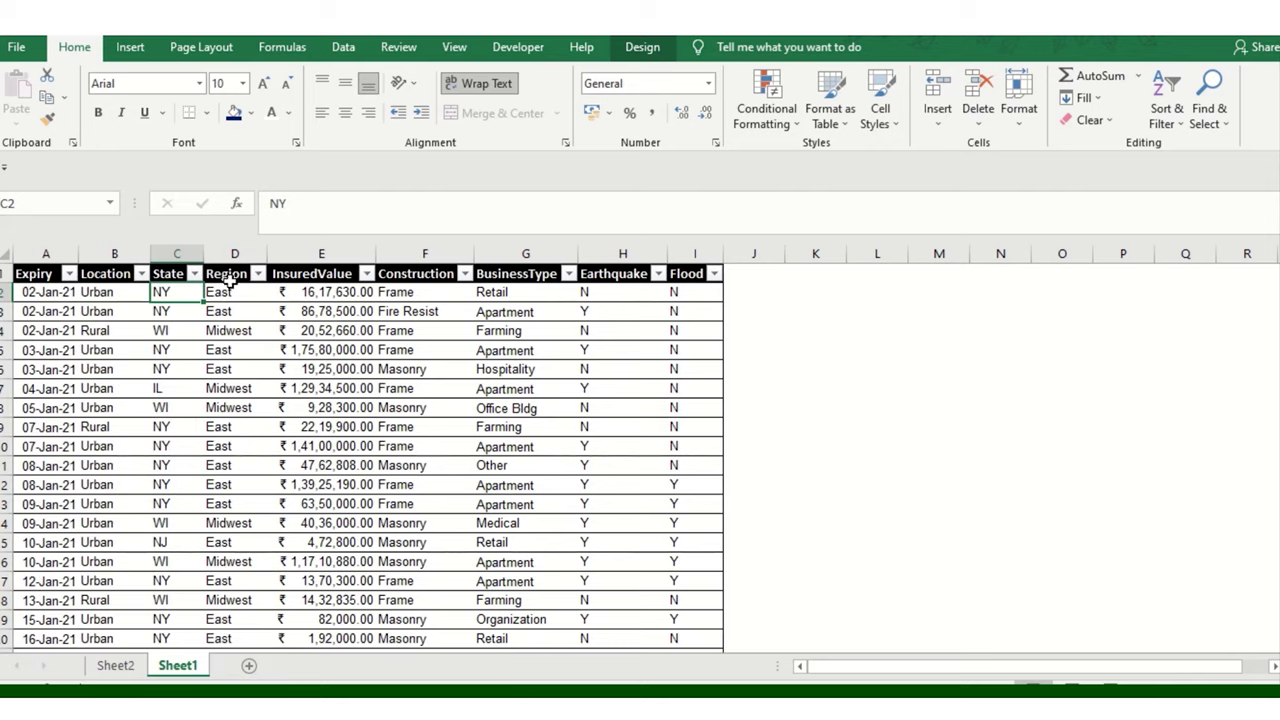
pyautogui.click(194, 273)
pyautogui.press('Escape')
pyautogui.click(238, 290)
# - Drag Region into the Filters area, then select the N and Y values B4:C16
pyautogui.click(112, 666)
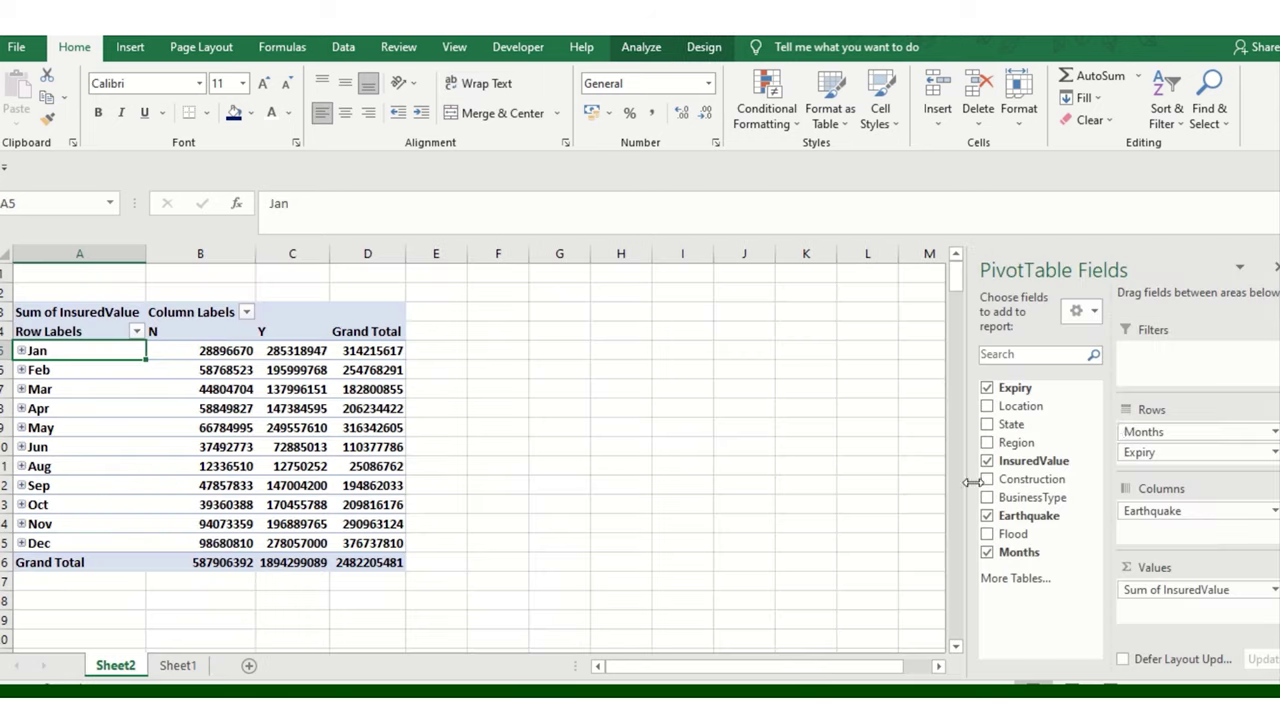
pyautogui.moveTo(1018, 443); pyautogui.dragTo(1168, 381)
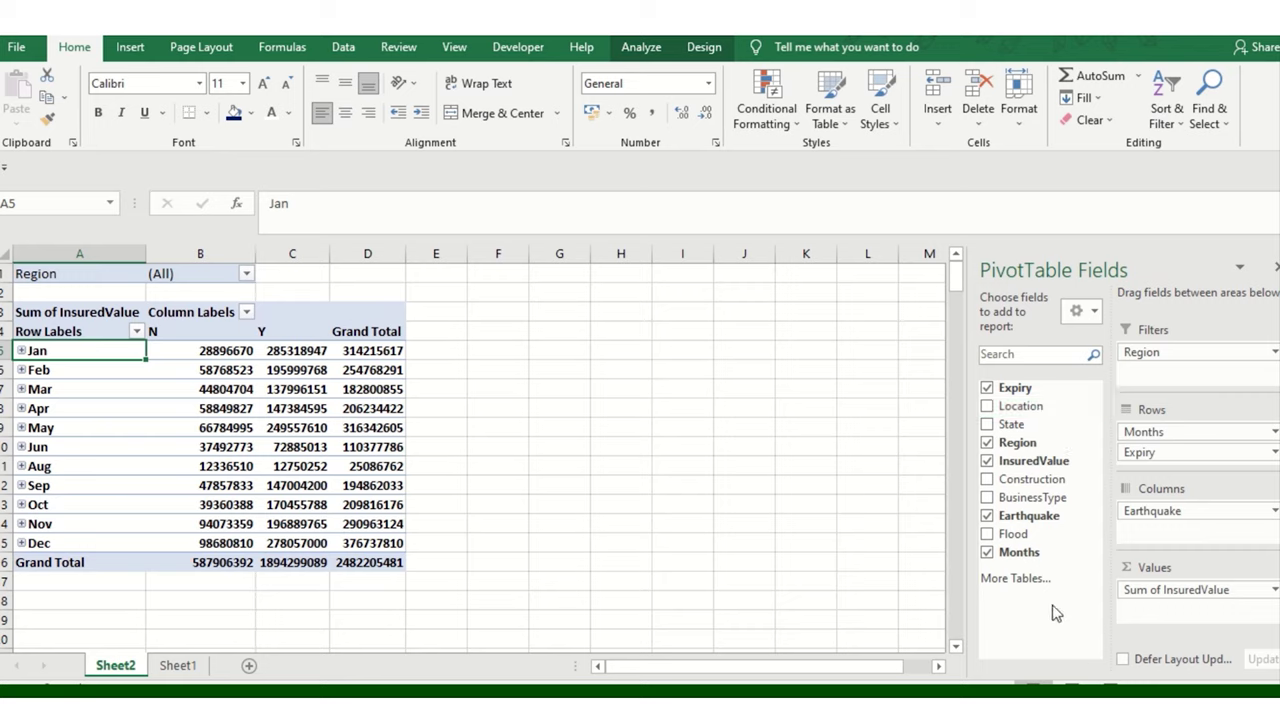
pyautogui.click(21, 350)
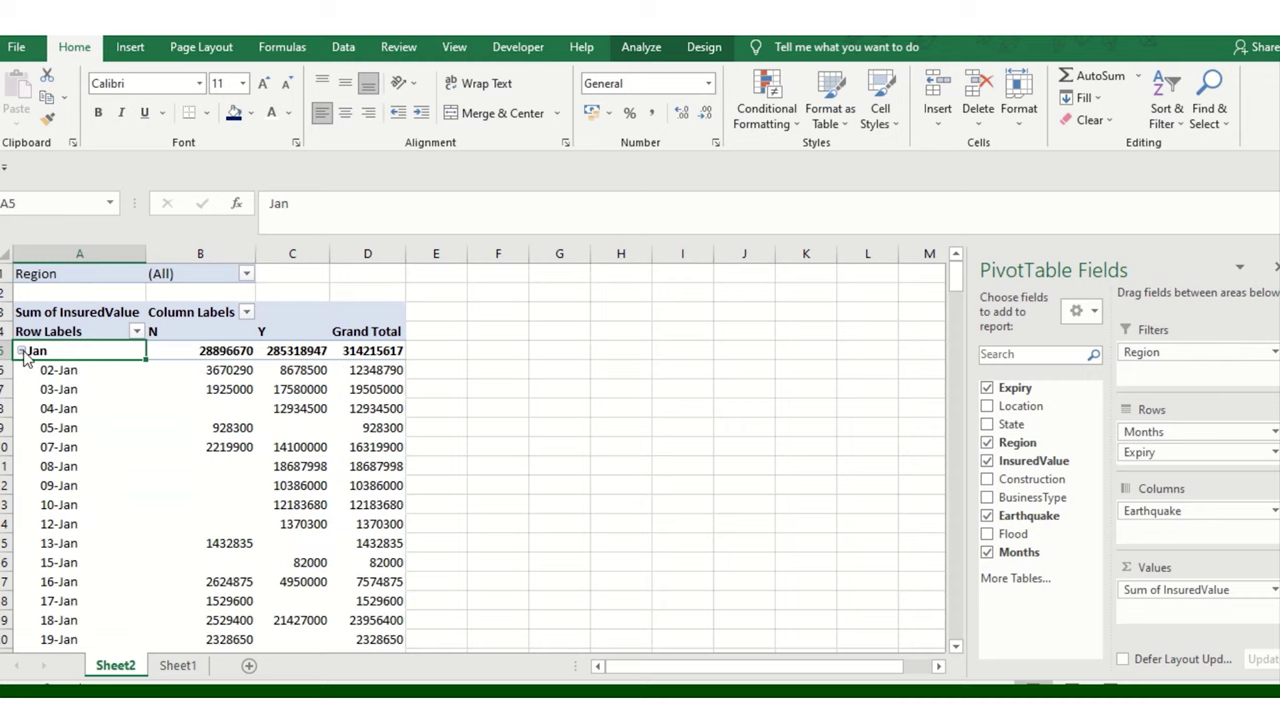
pyautogui.click(21, 350)
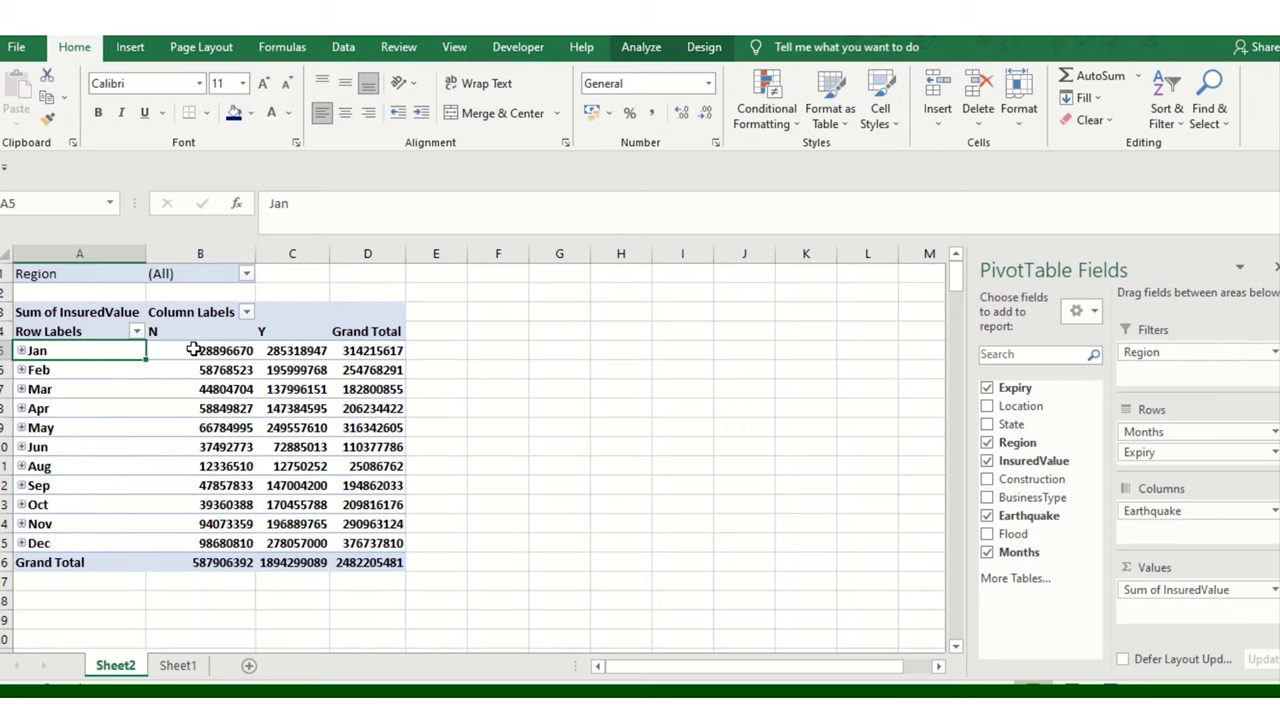
pyautogui.moveTo(193, 333); pyautogui.dragTo(307, 553)
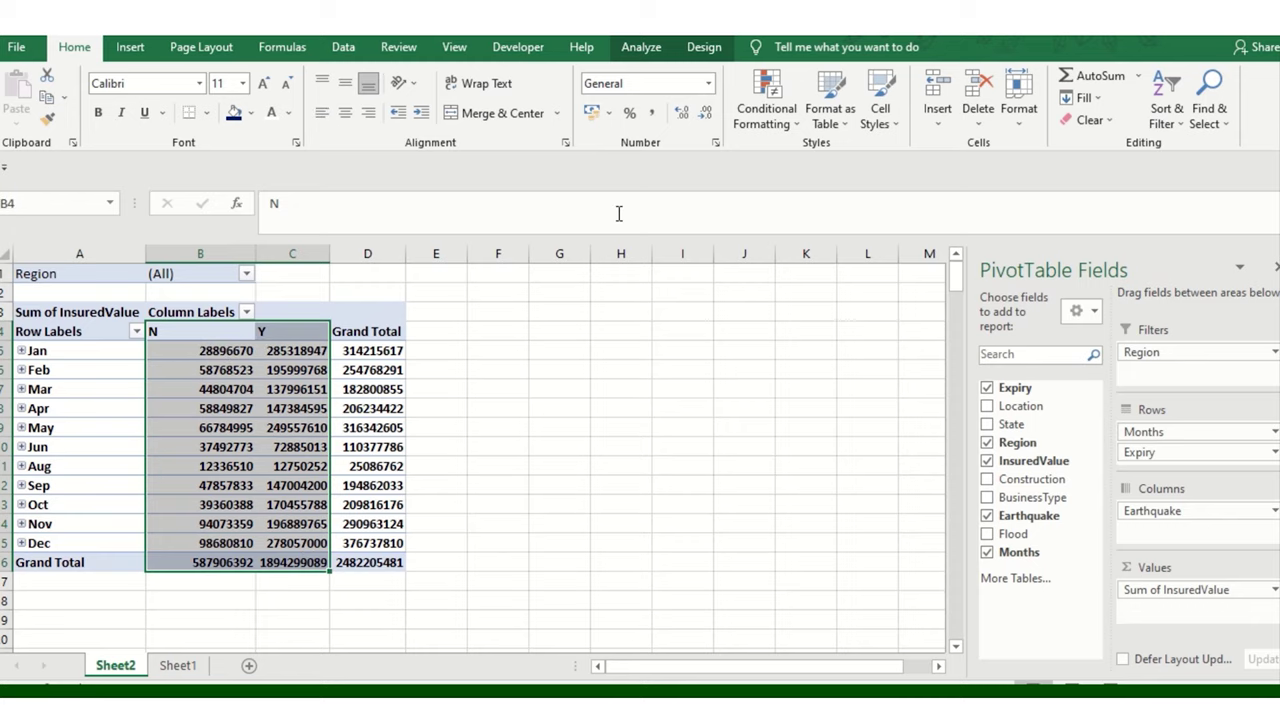
# - Format the selected N and Y sums as rupee Accounting with 0 decimal places
pyautogui.click(592, 114)
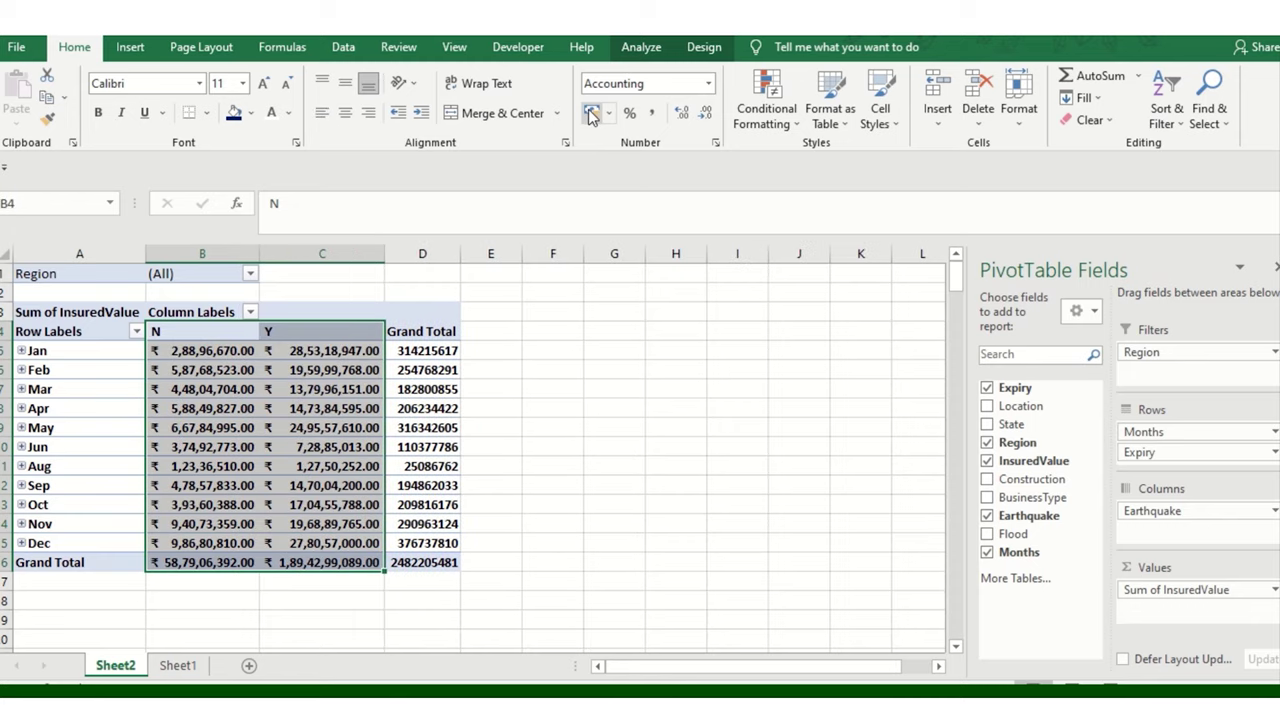
pyautogui.click(715, 144)
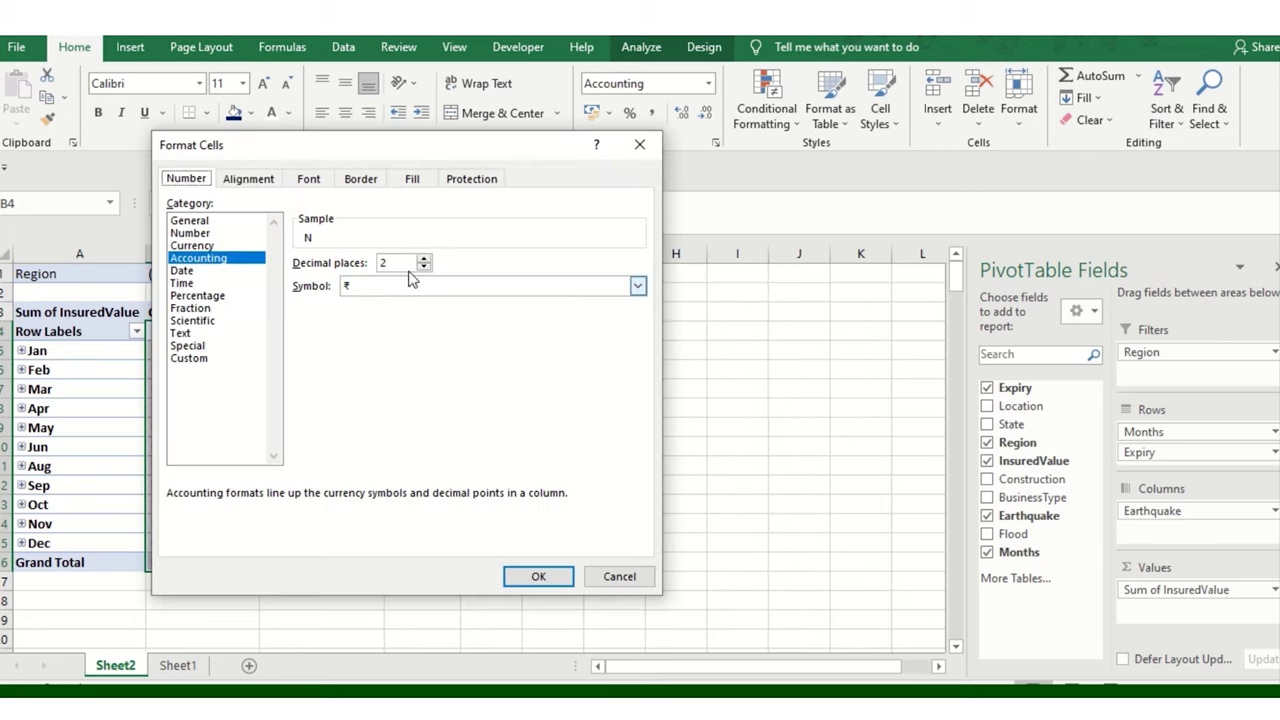
pyautogui.click(424, 258)
pyautogui.click(424, 258)
pyautogui.click(424, 258)
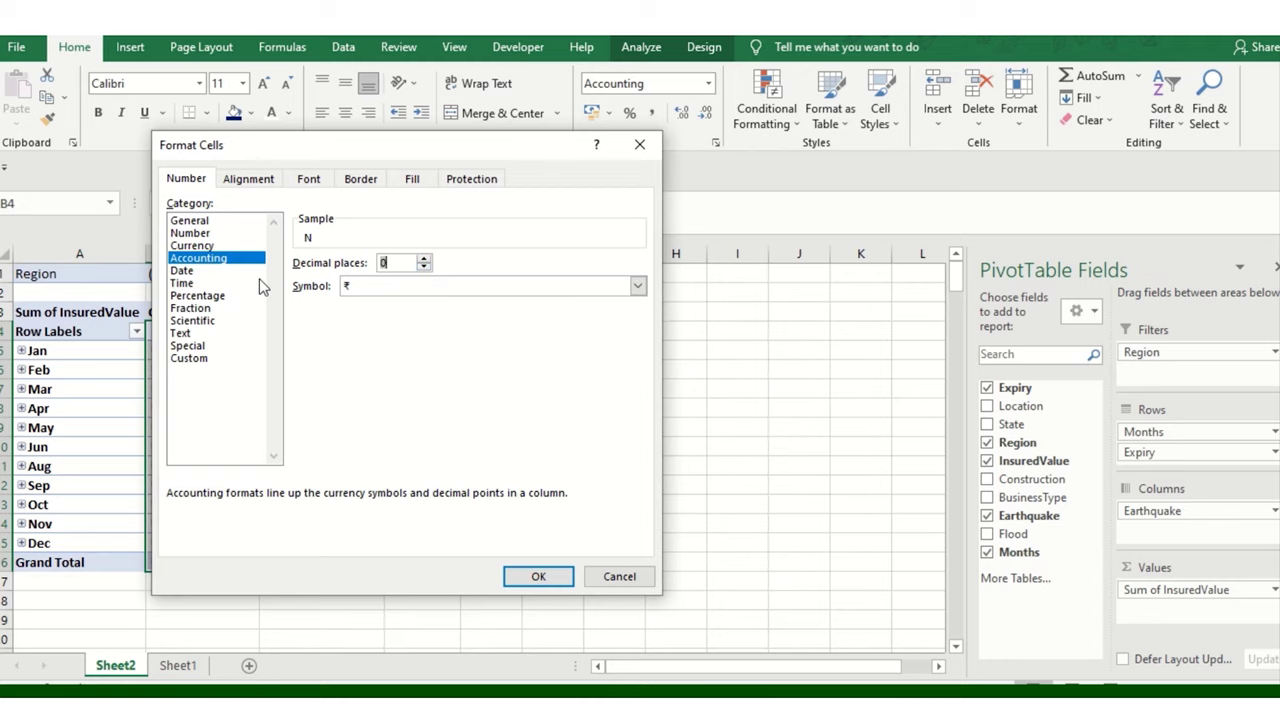
pyautogui.click(538, 578)
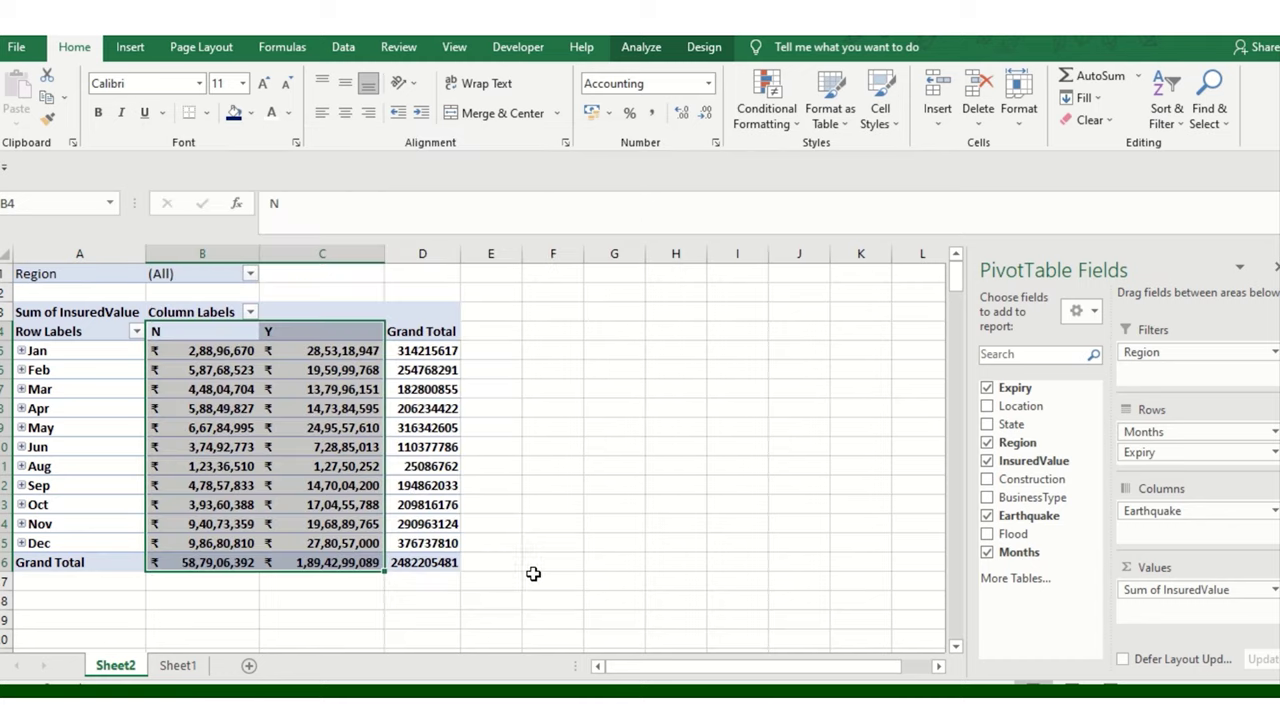
# - Review January's daily values, collapse Jan back to a month row, and select Apr
pyautogui.click(114, 372)
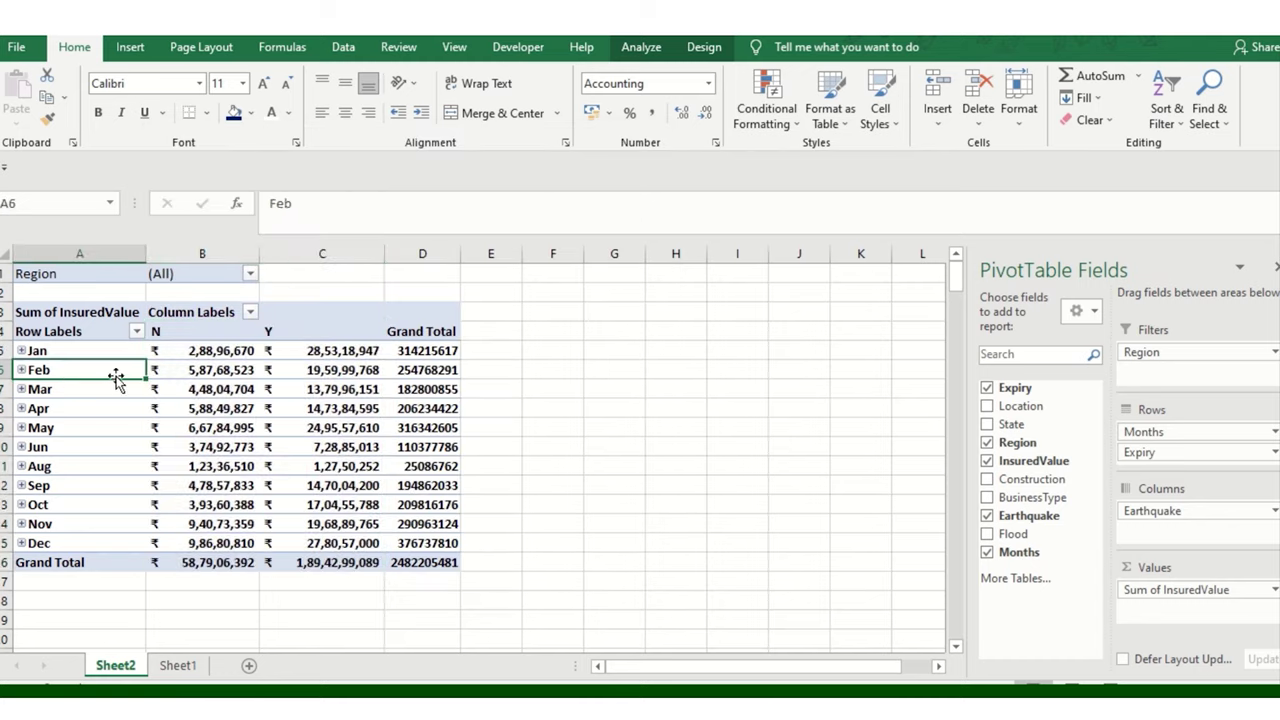
pyautogui.click(20, 350)
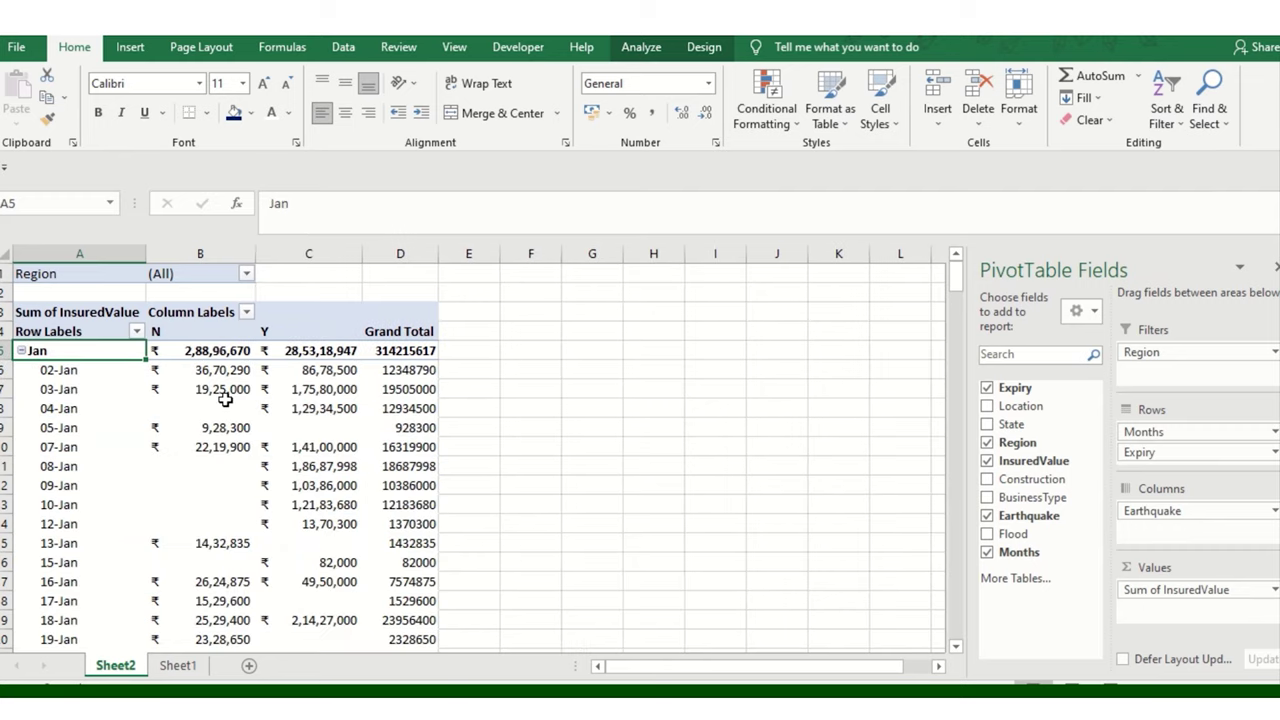
pyautogui.scroll(-2, 270, 385)
pyautogui.scroll(-2, 307, 467)
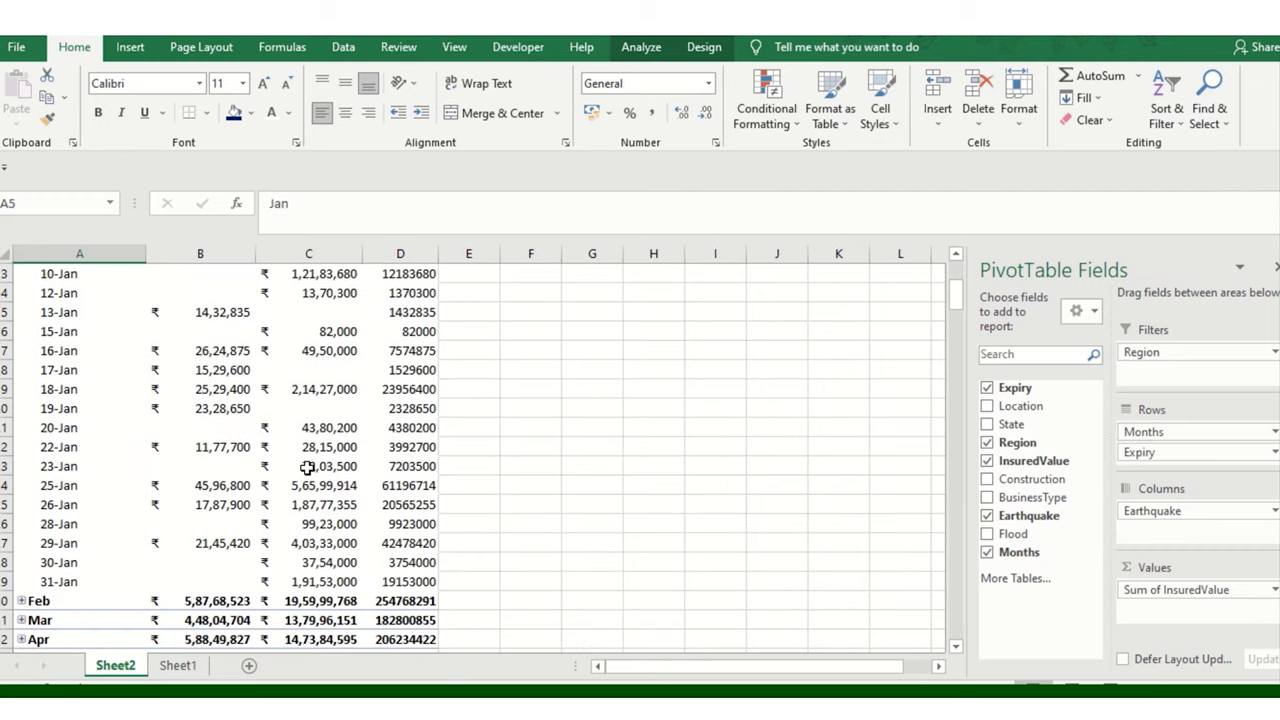
pyautogui.scroll(4, 318, 490)
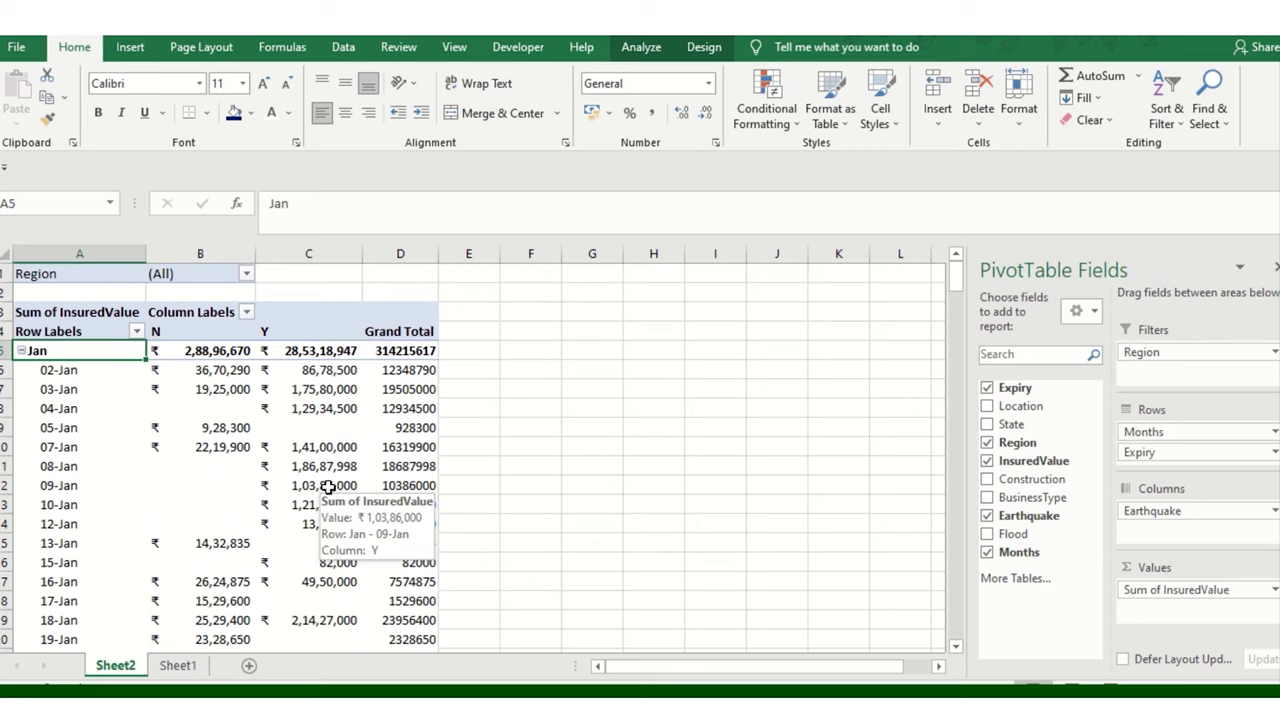
pyautogui.scroll(-1, 328, 487)
pyautogui.scroll(1, 328, 487)
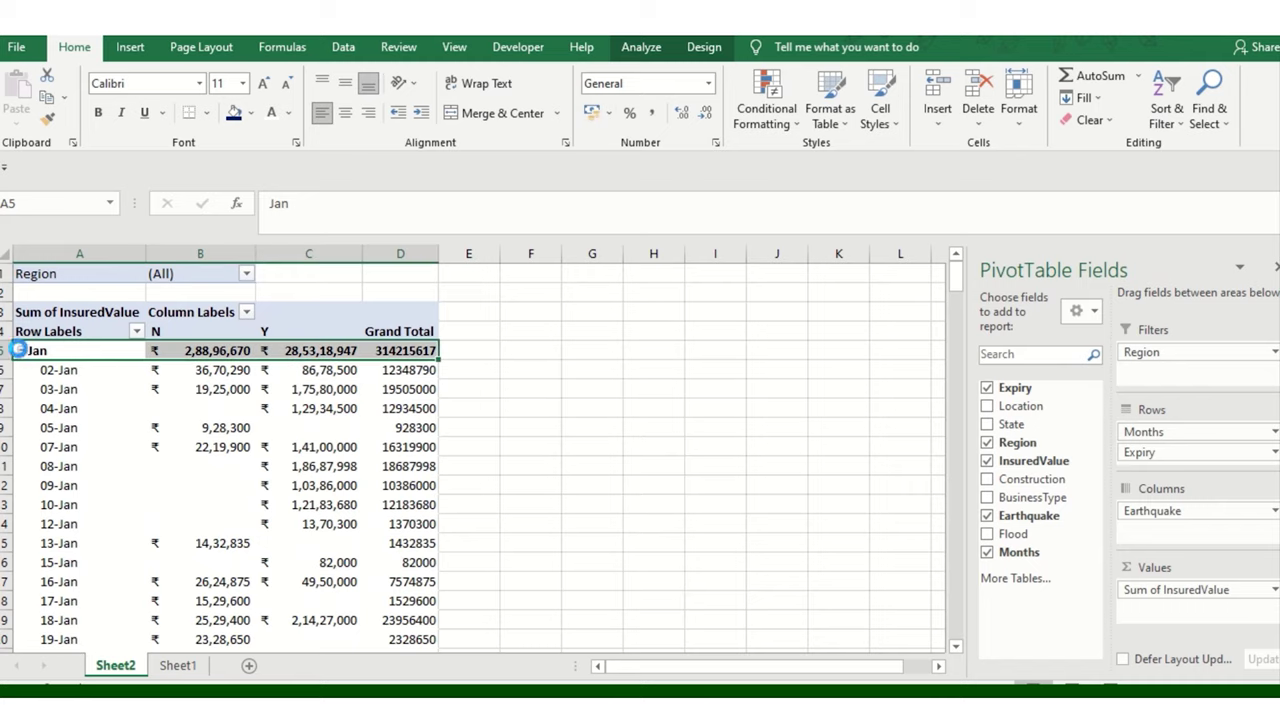
pyautogui.click(20, 350)
pyautogui.click(84, 408)
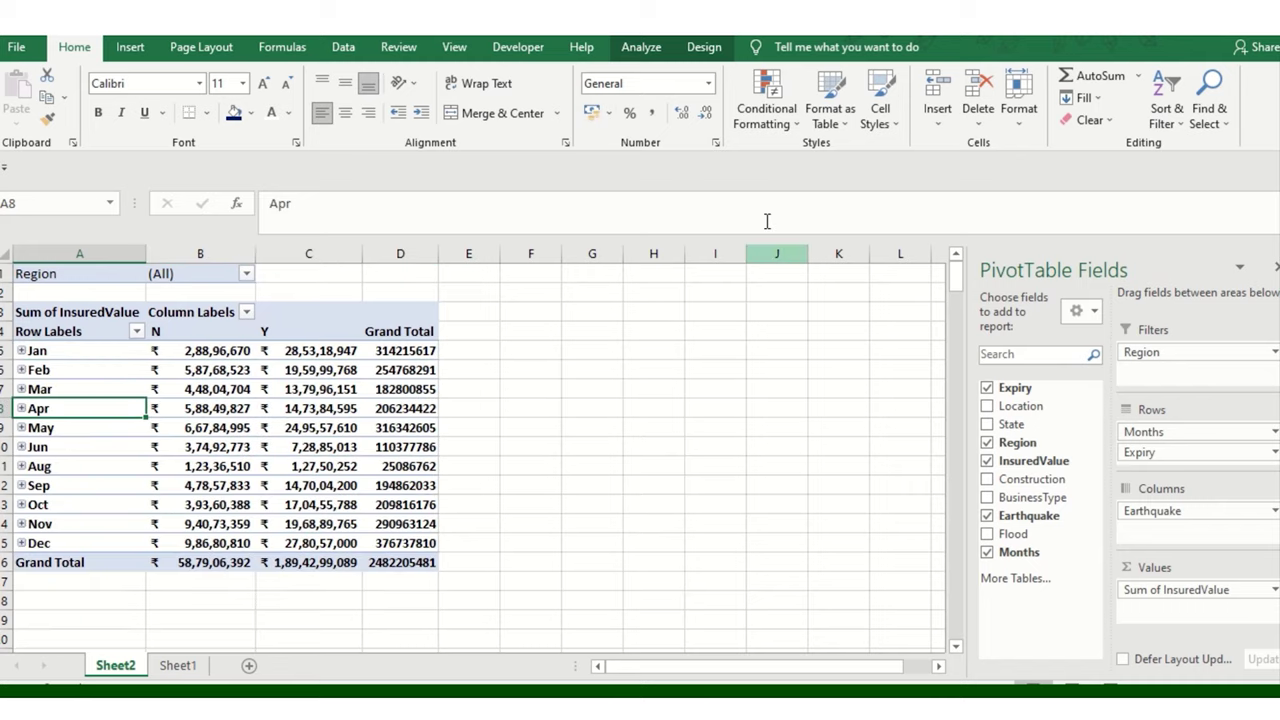
# - Set the Report Layout to Outline Form, then Tabular Form, and expand Jan
pyautogui.click(645, 50)
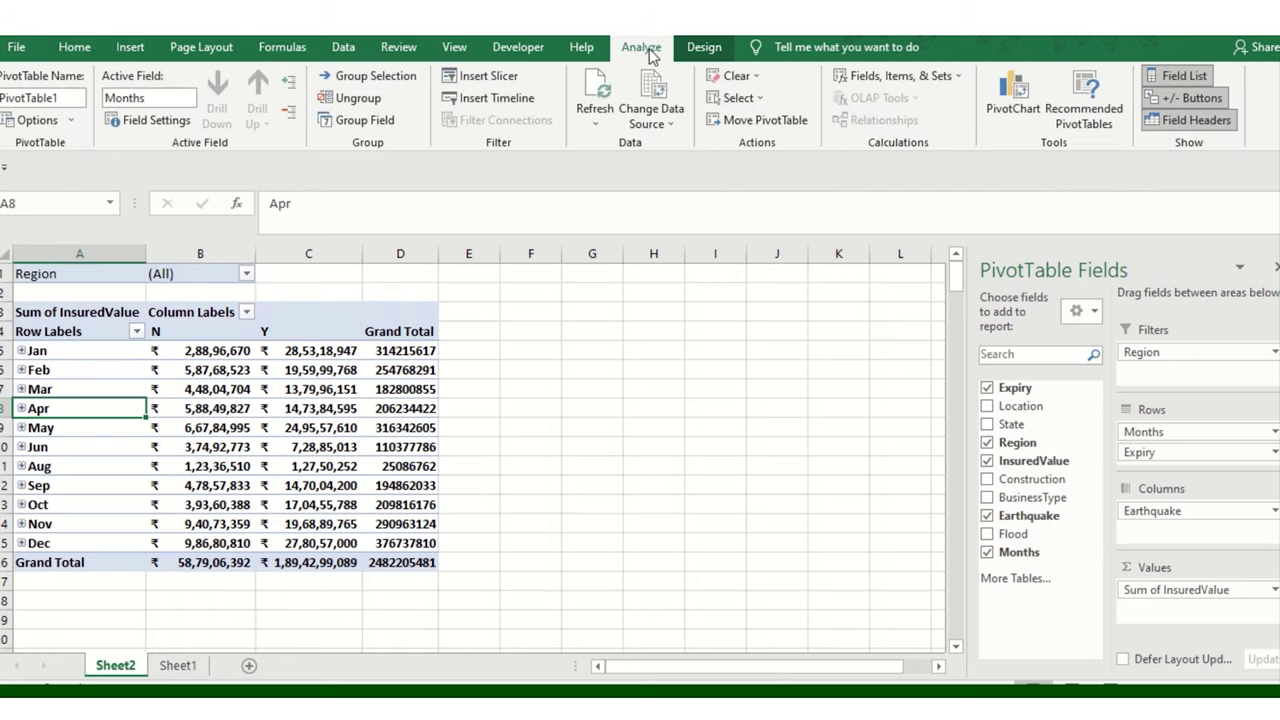
pyautogui.click(703, 47)
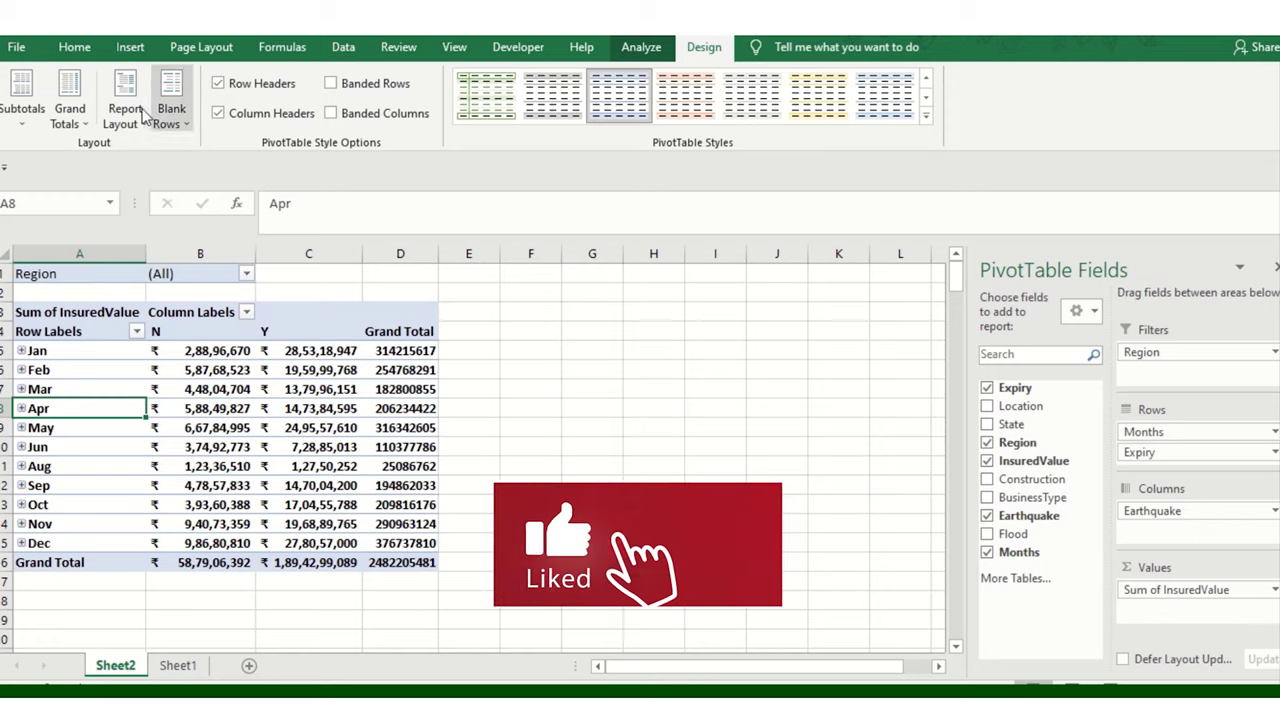
pyautogui.click(72, 120)
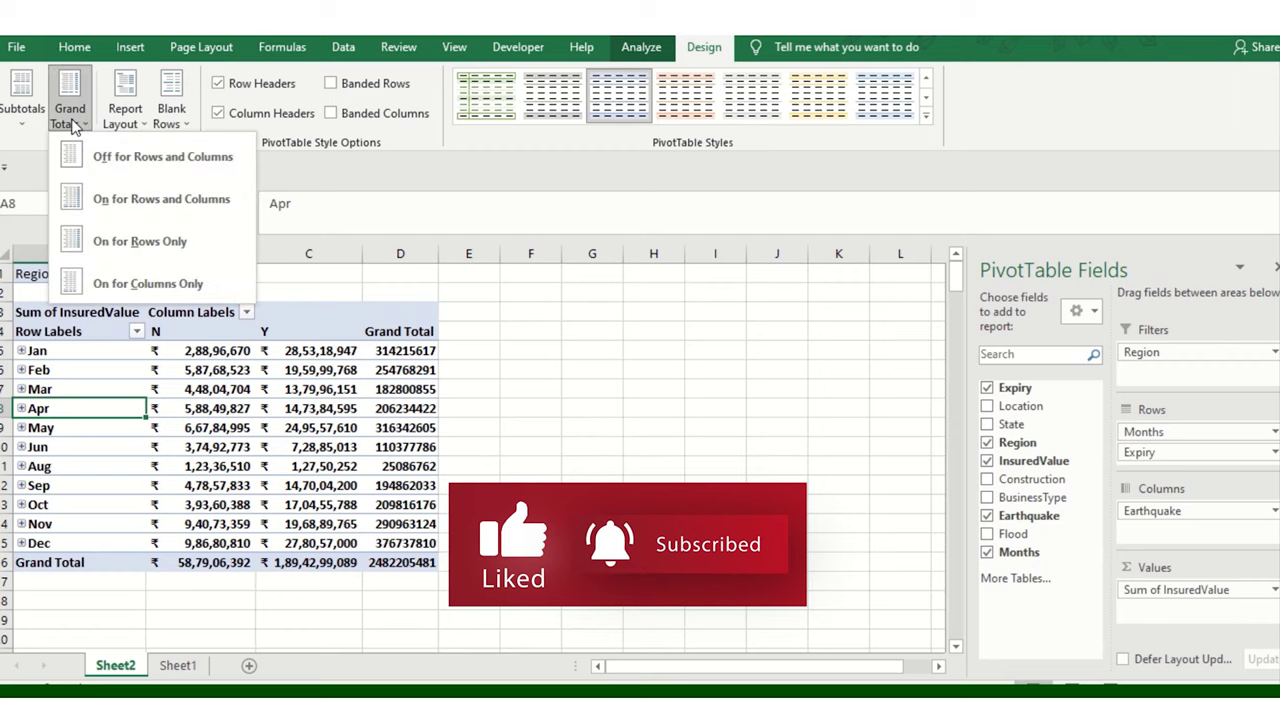
pyautogui.click(125, 112)
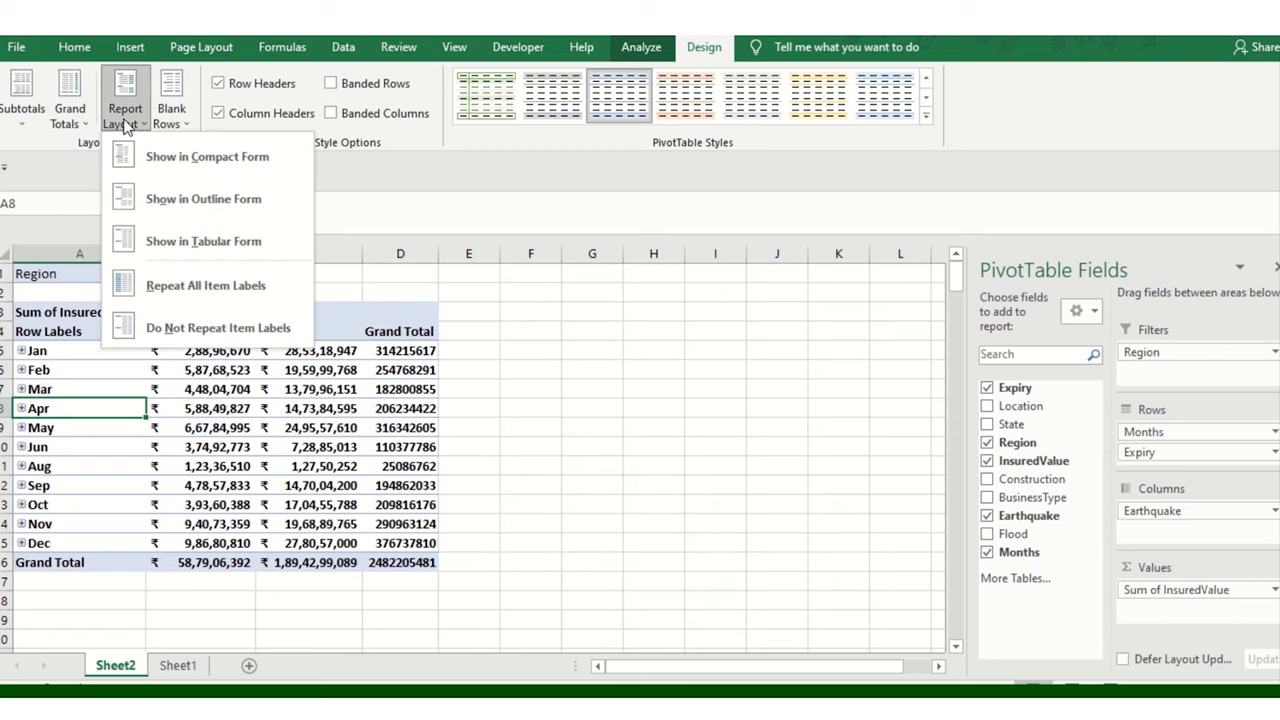
pyautogui.click(182, 208)
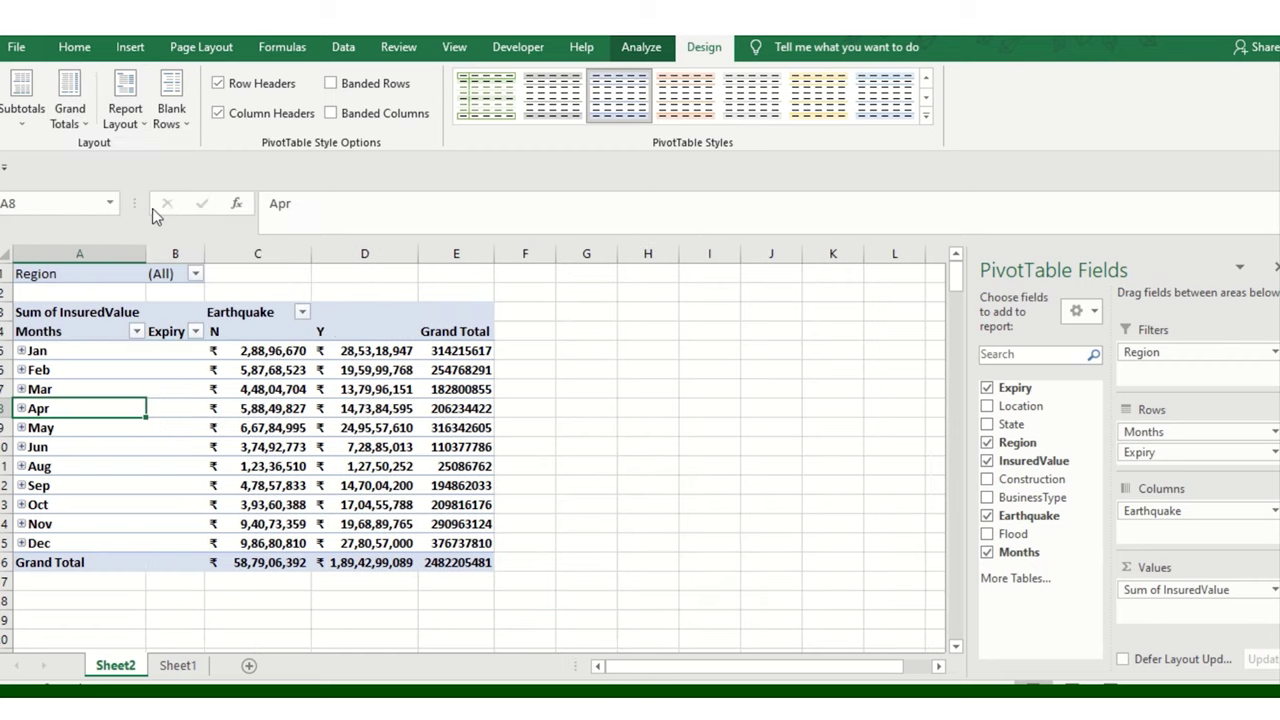
pyautogui.click(145, 118)
pyautogui.click(222, 244)
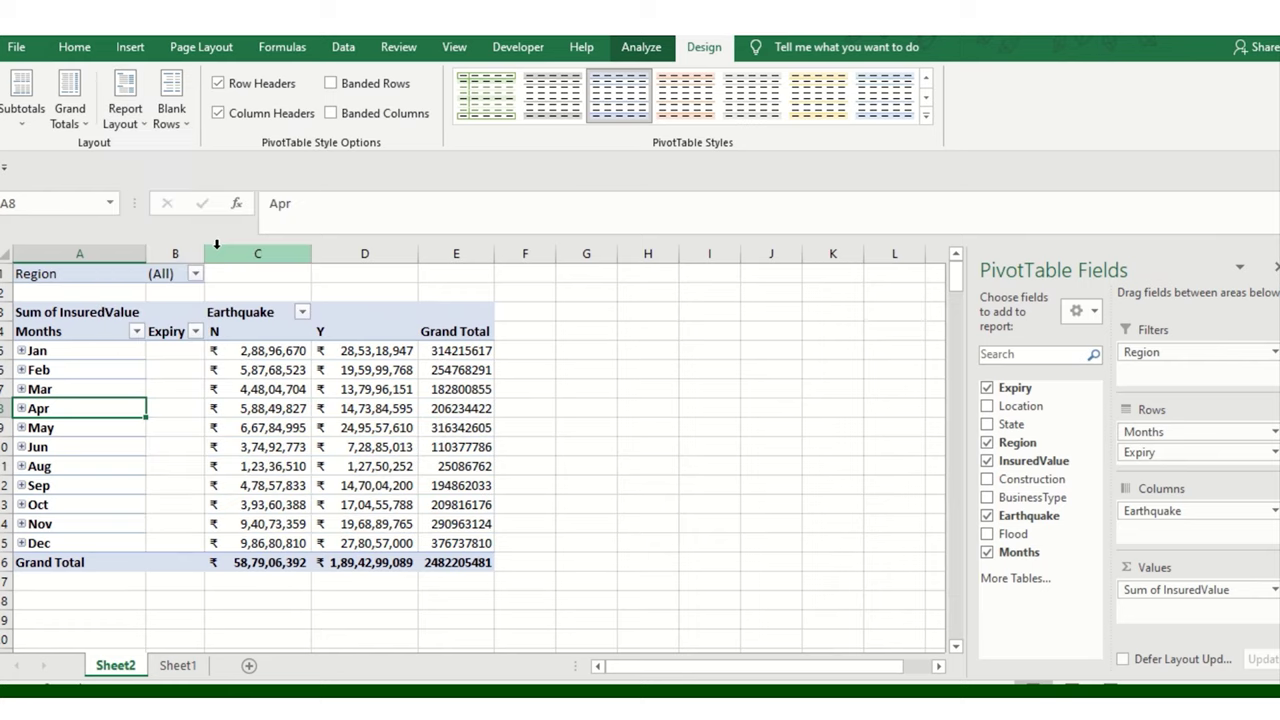
pyautogui.click(21, 351)
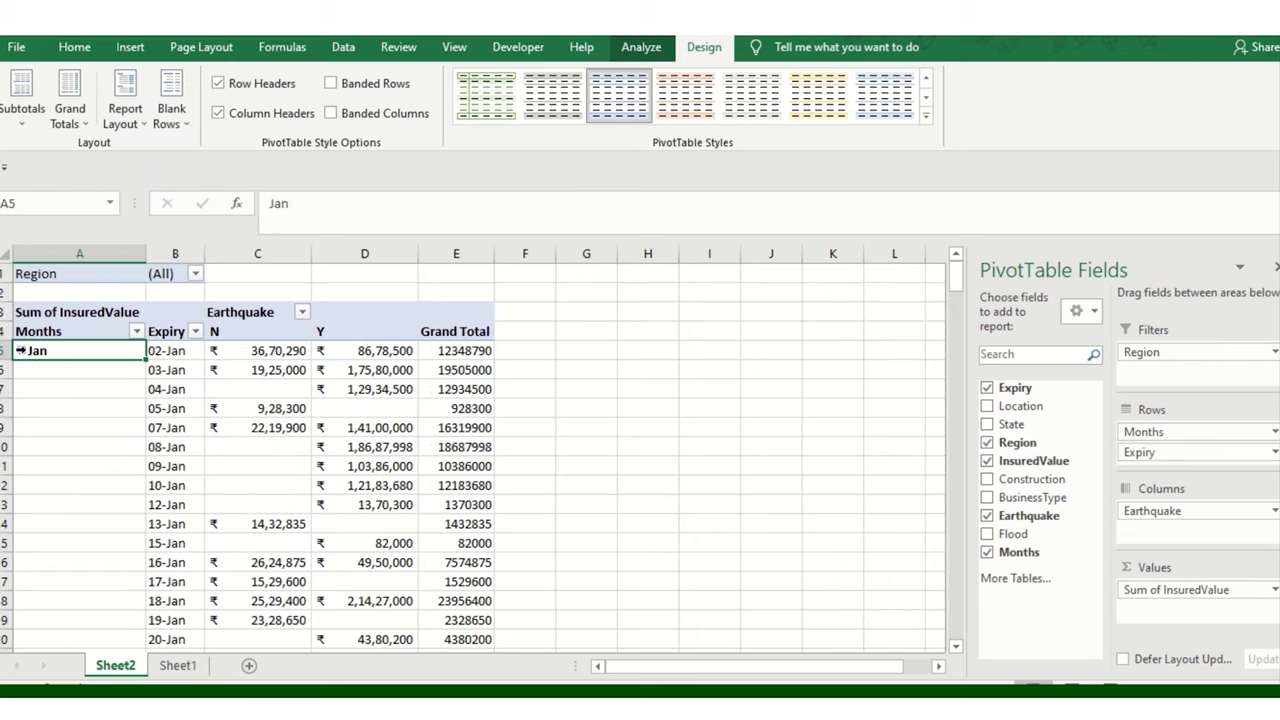
pyautogui.scroll(-1, 190, 374)
pyautogui.scroll(1, 191, 360)
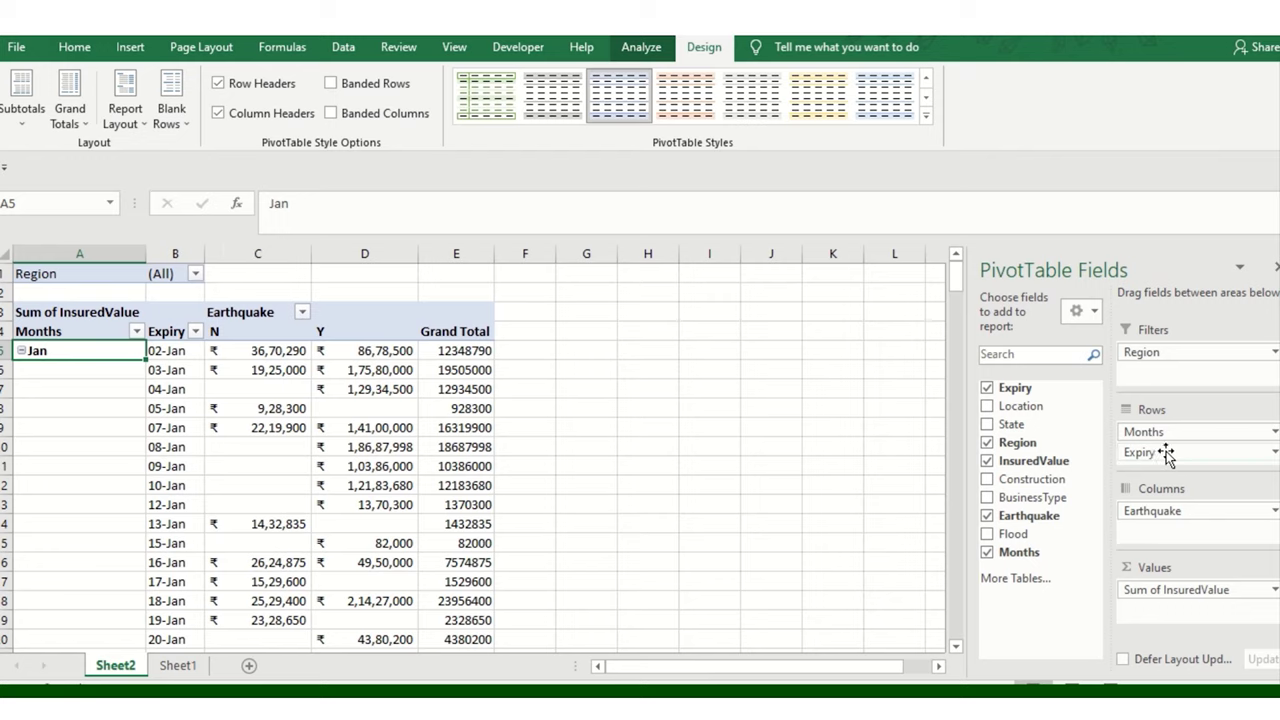
# - Collapse Jan, ungroup the Months grouping, and scroll through the daily Expiry dates
pyautogui.click(21, 350)
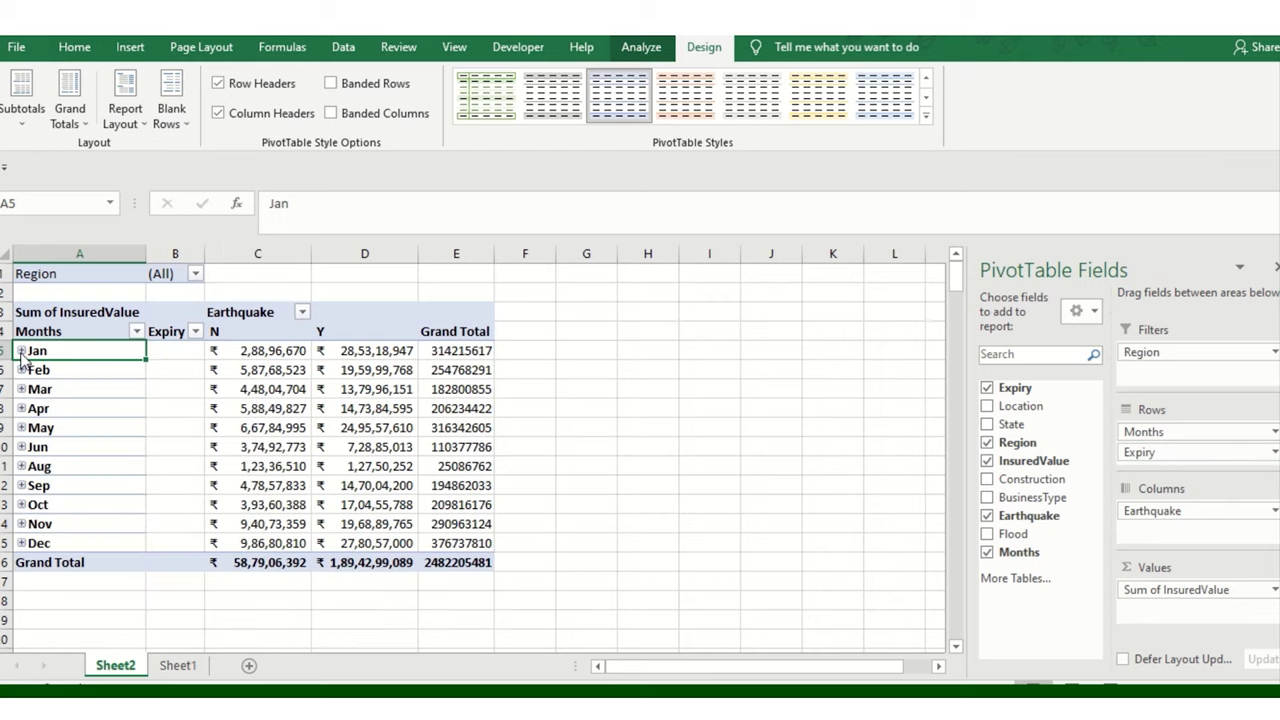
pyautogui.rightClick(38, 386)
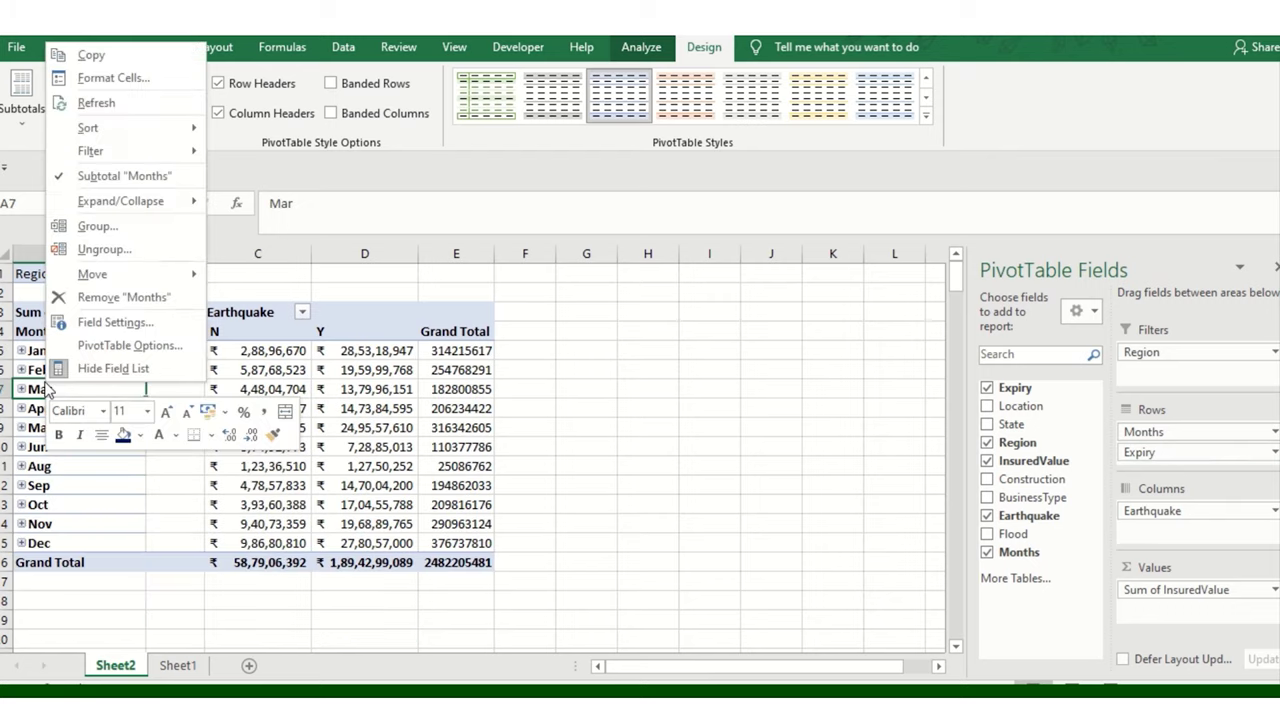
pyautogui.click(100, 250)
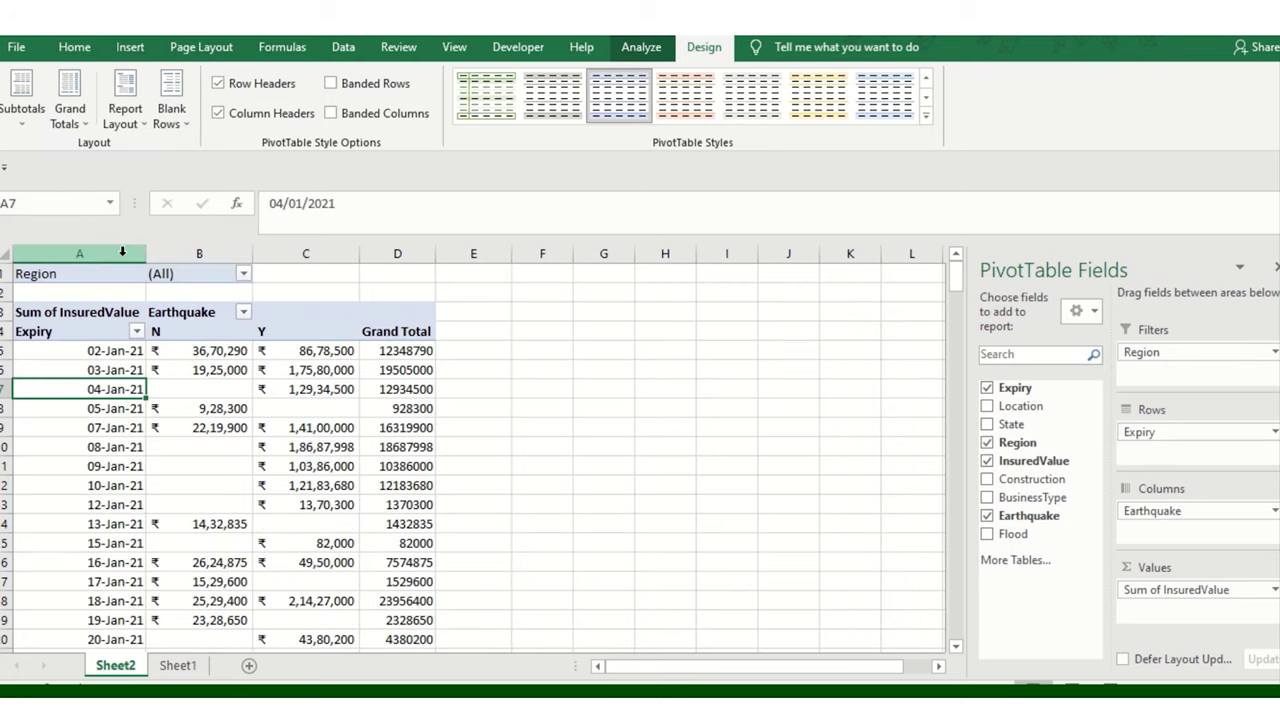
pyautogui.rightClick(100, 370)
pyautogui.scroll(-6, 116, 448)
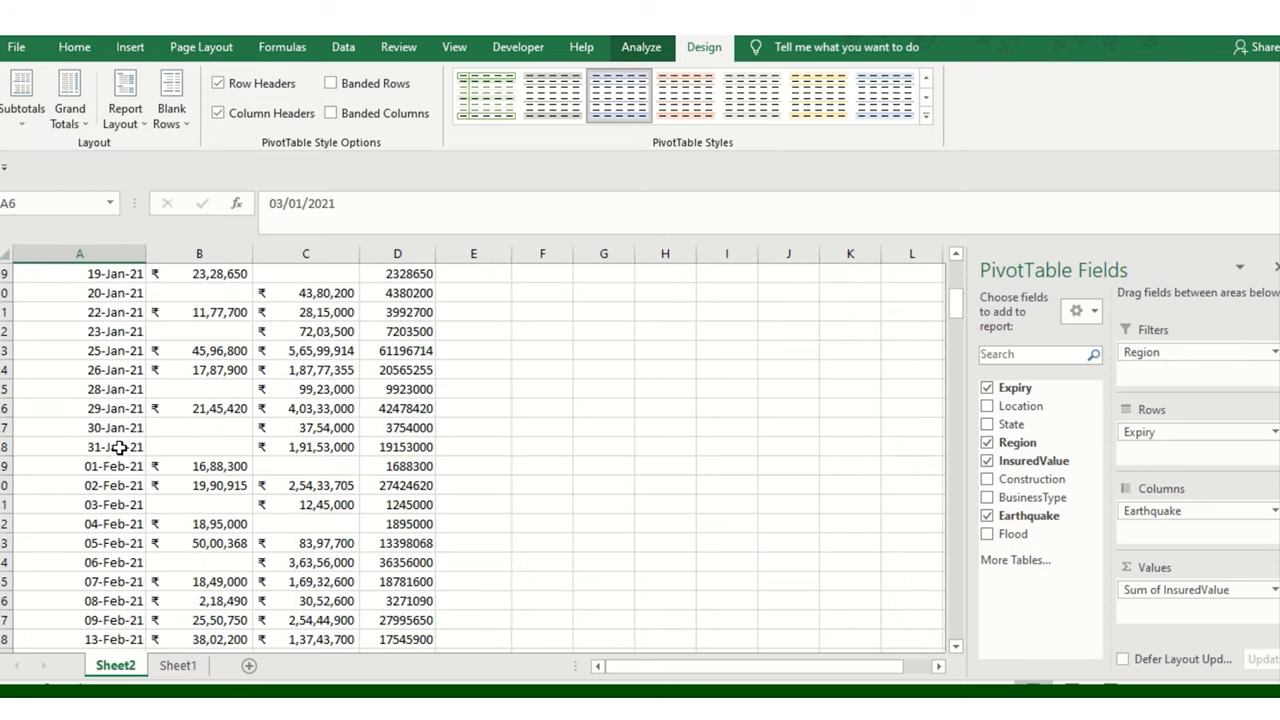
pyautogui.scroll(-20, 119, 447)
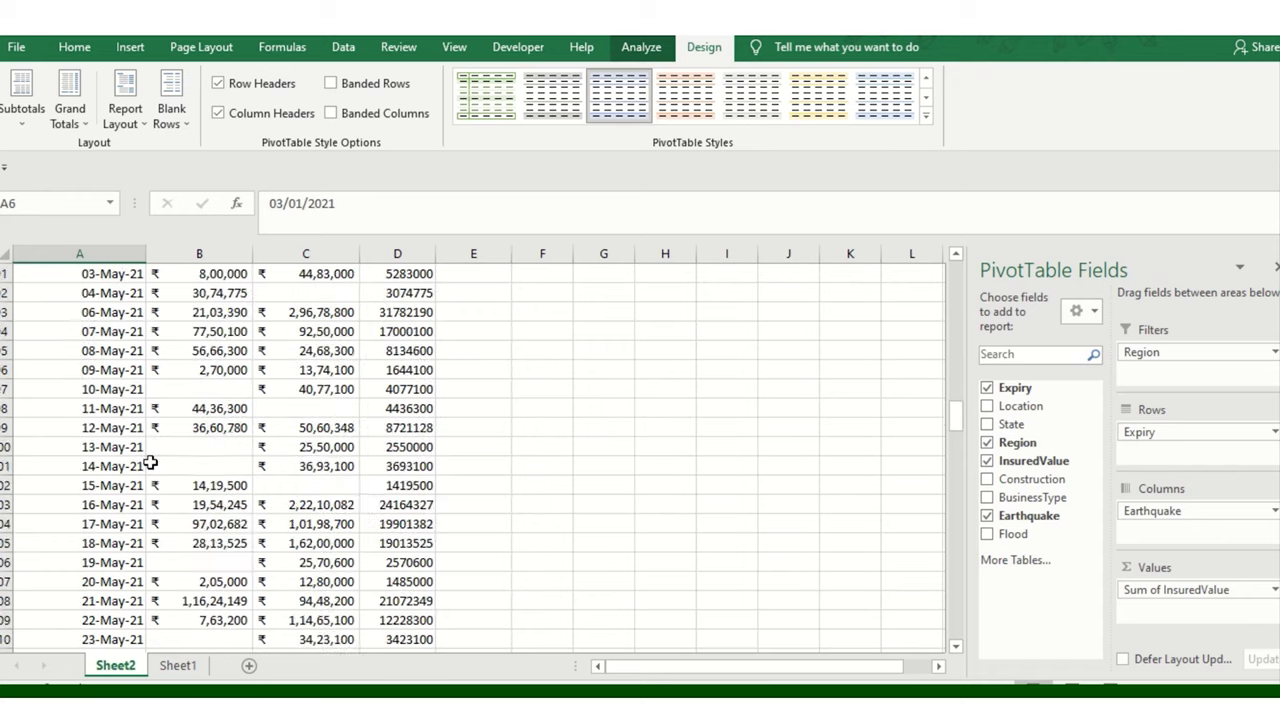
pyautogui.scroll(-18, 957, 449)
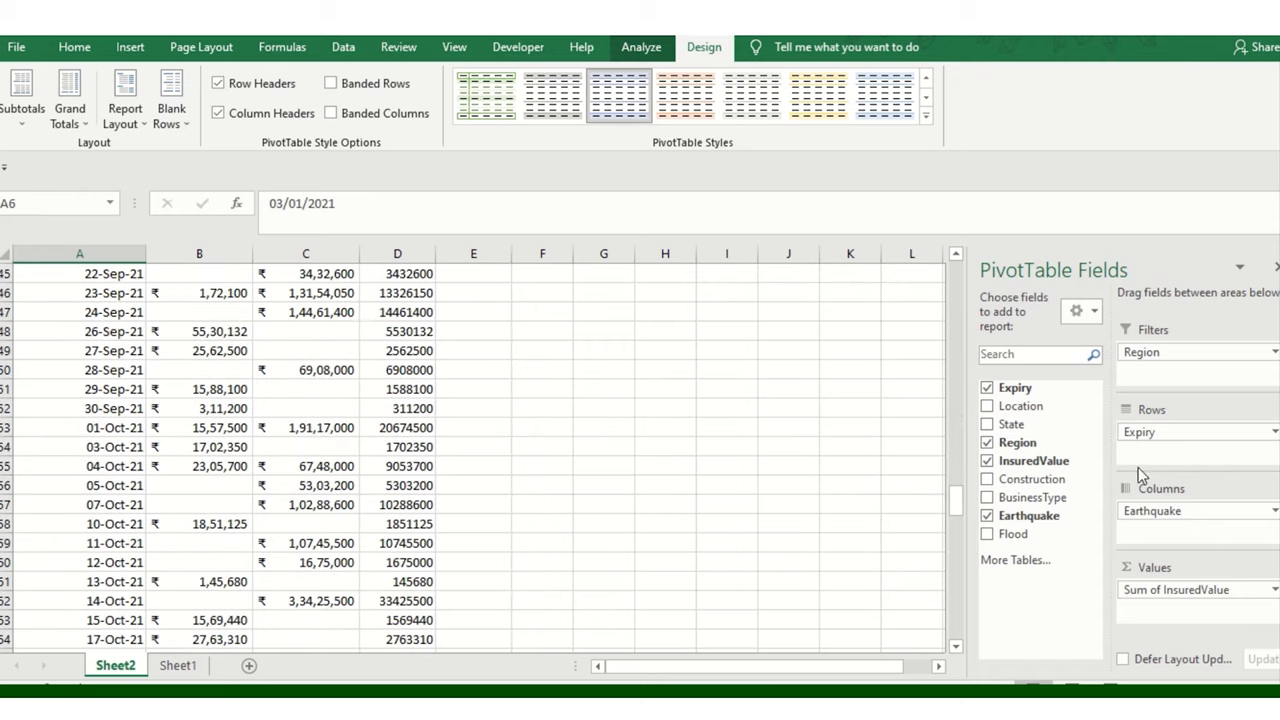
pyautogui.scroll(-6, 92, 470)
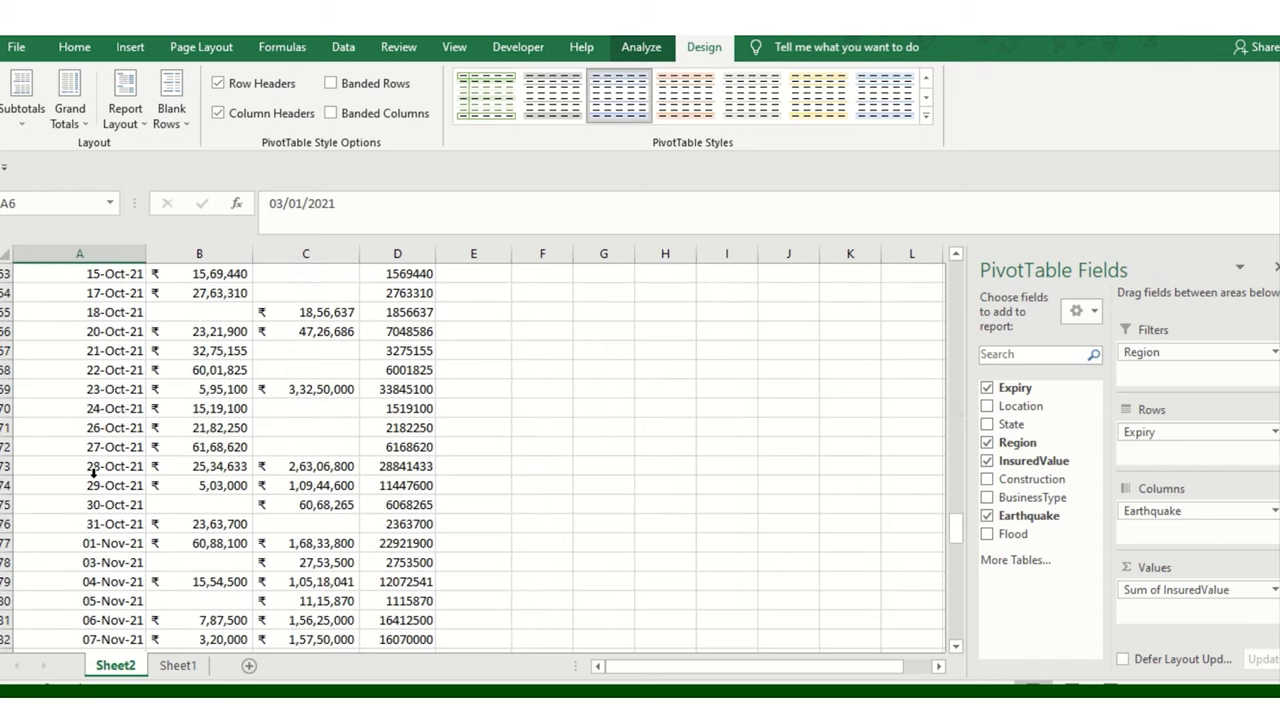
pyautogui.scroll(-8, 92, 470)
pyautogui.scroll(17, 105, 480)
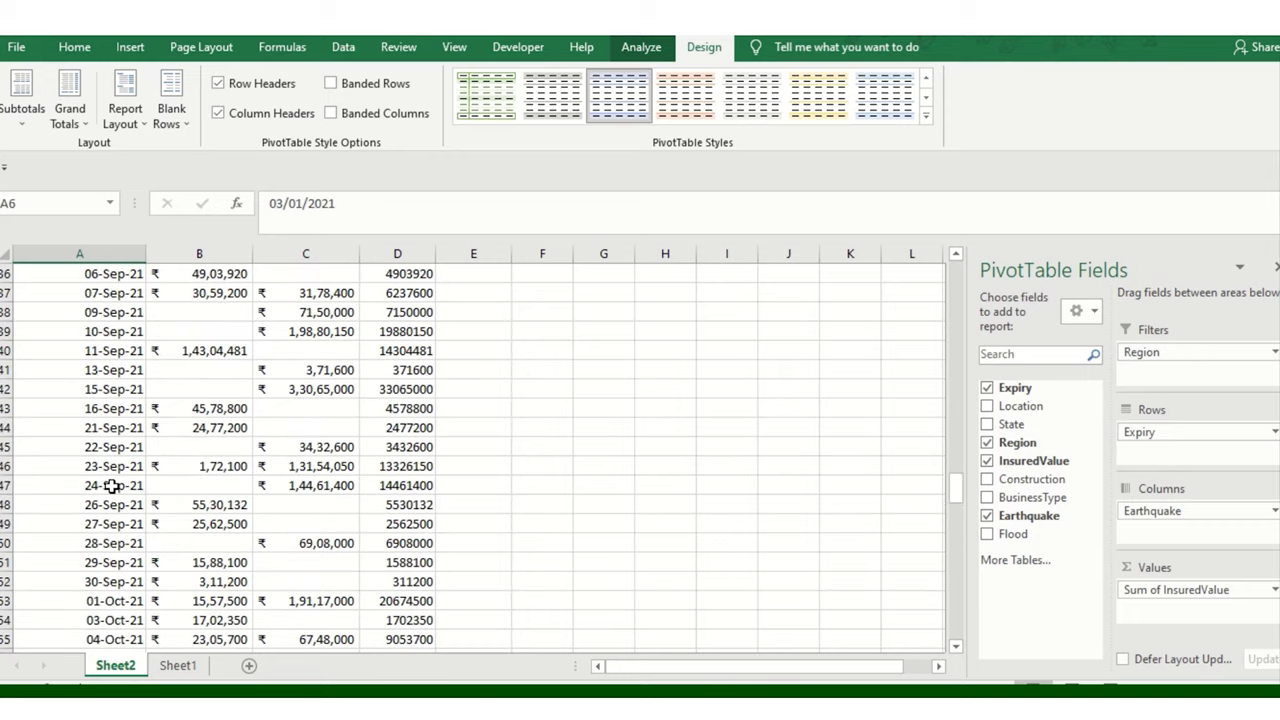
pyautogui.scroll(20, 113, 485)
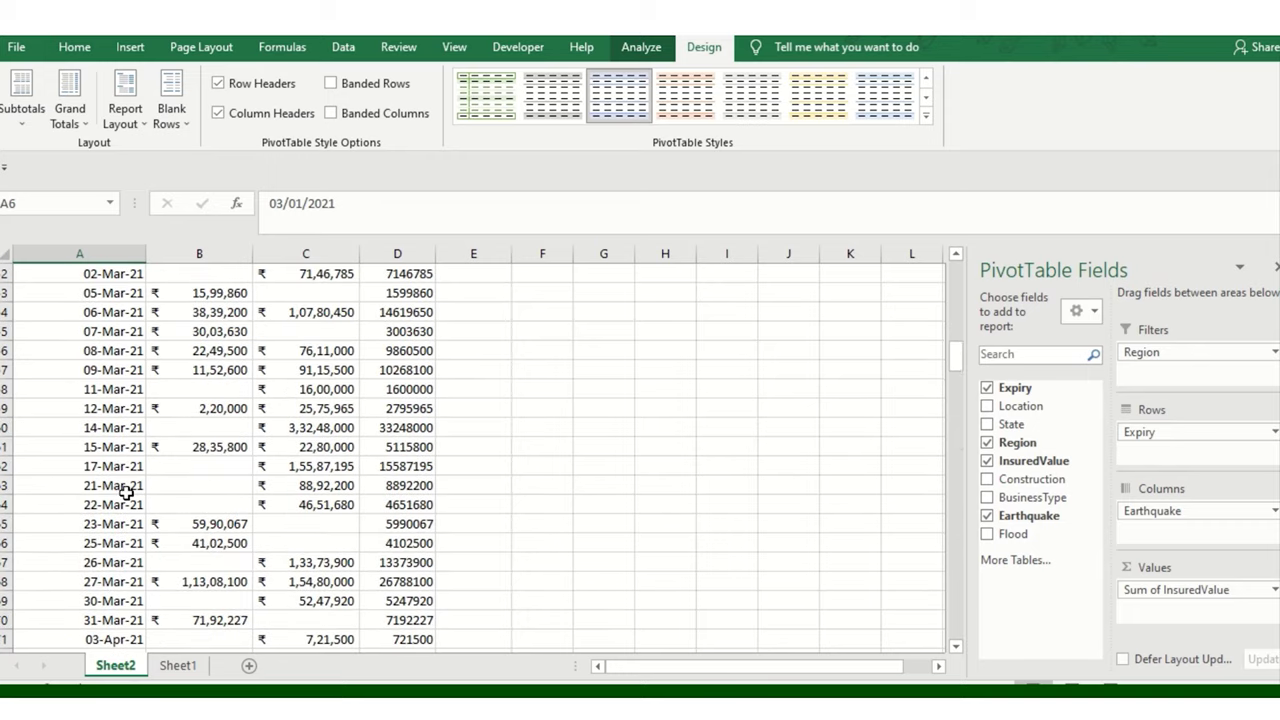
pyautogui.scroll(15, 126, 491)
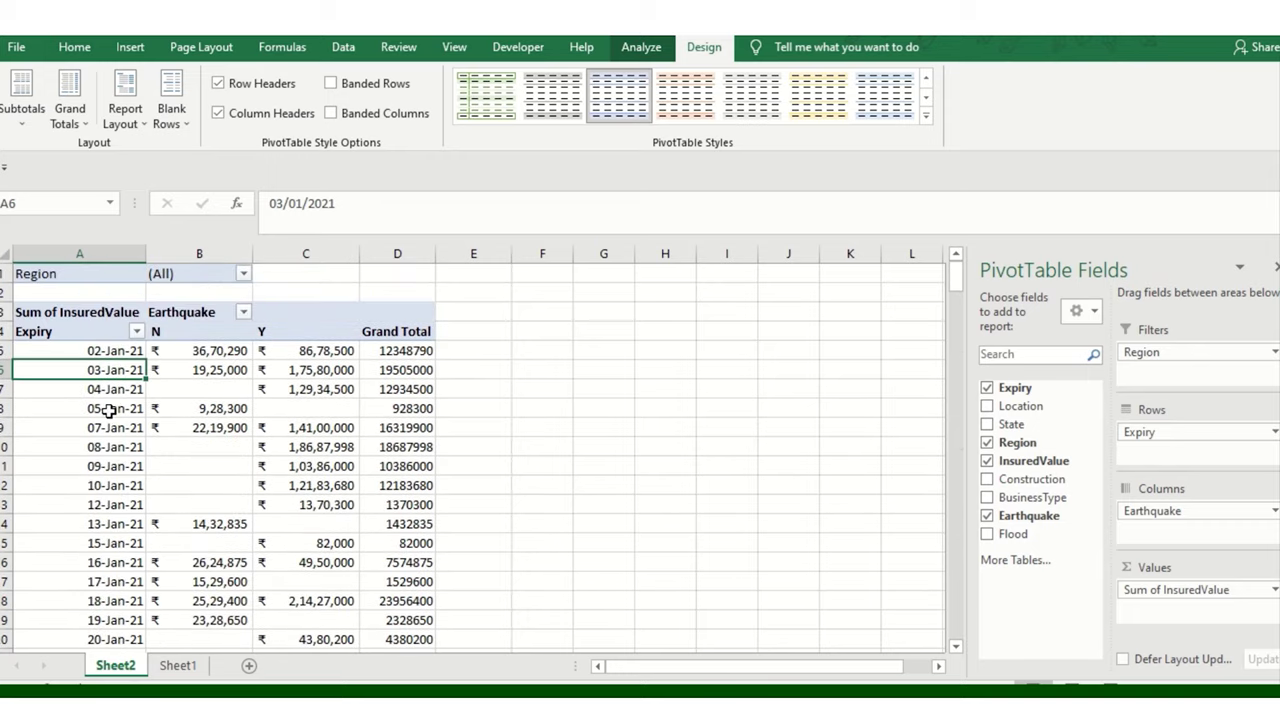
# - Group the Expiry dates by Months, Quarters and Years
pyautogui.rightClick(114, 372)
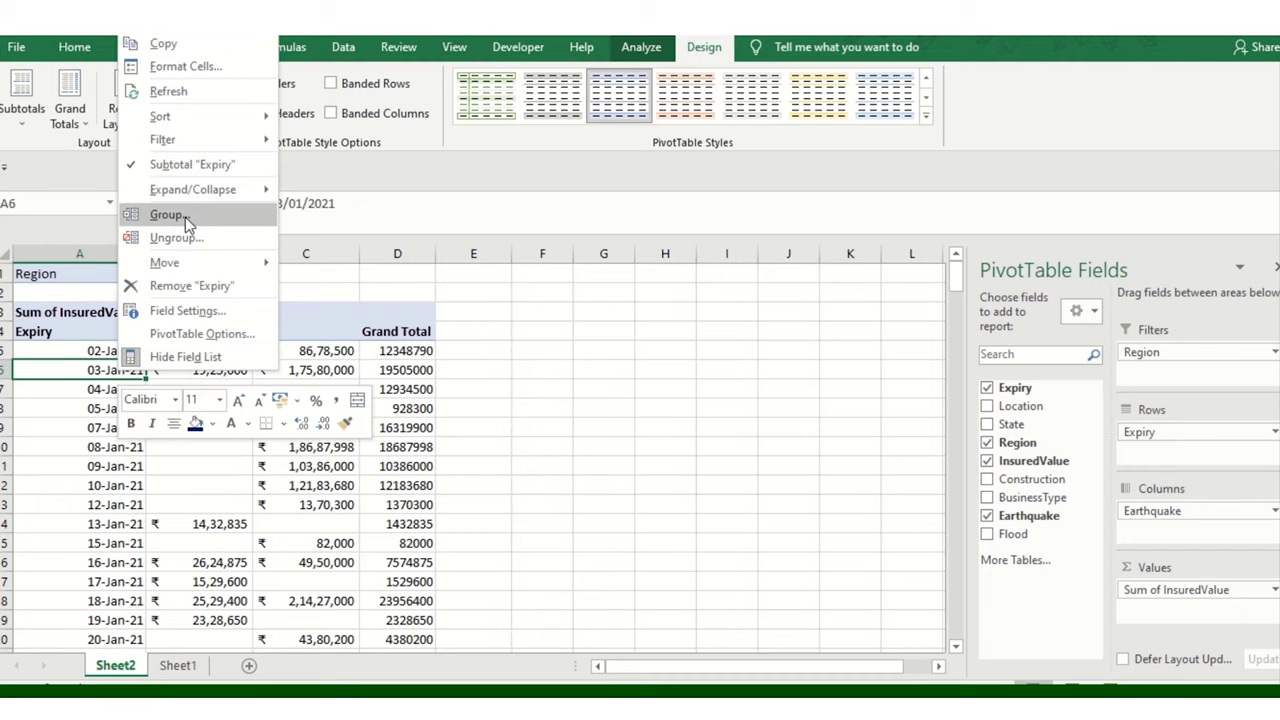
pyautogui.click(189, 214)
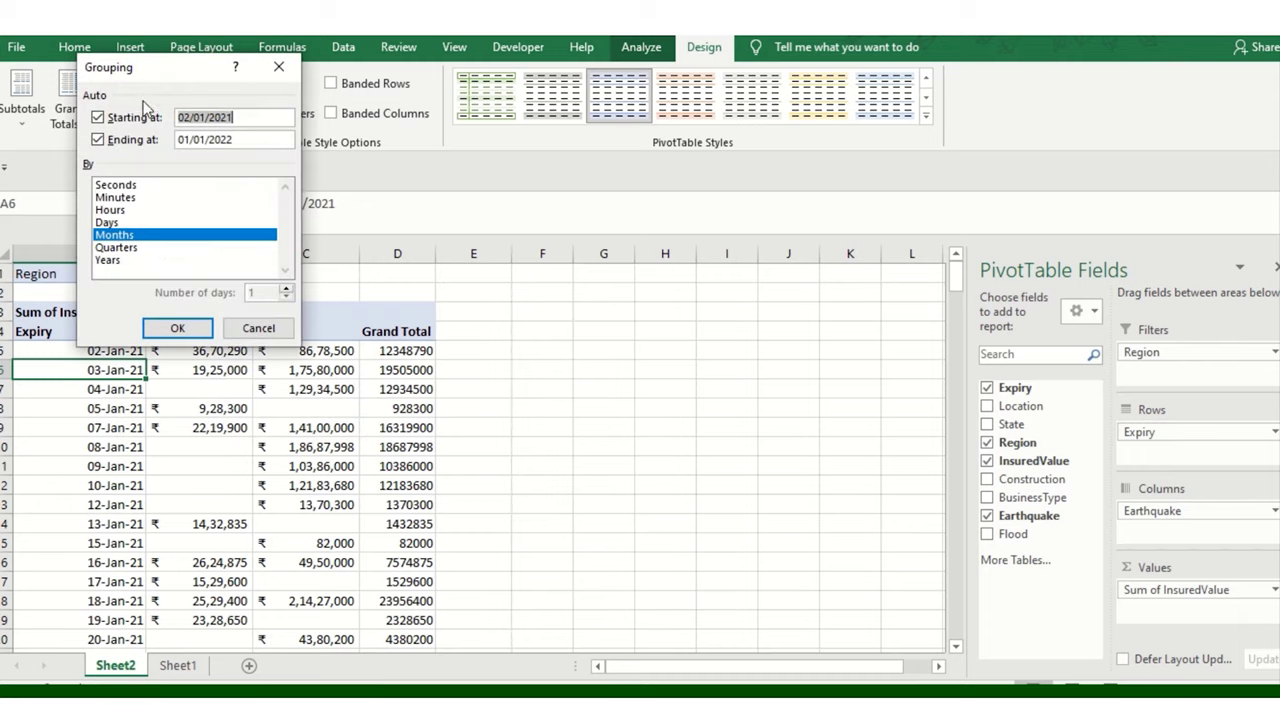
pyautogui.moveTo(159, 75); pyautogui.dragTo(419, 248)
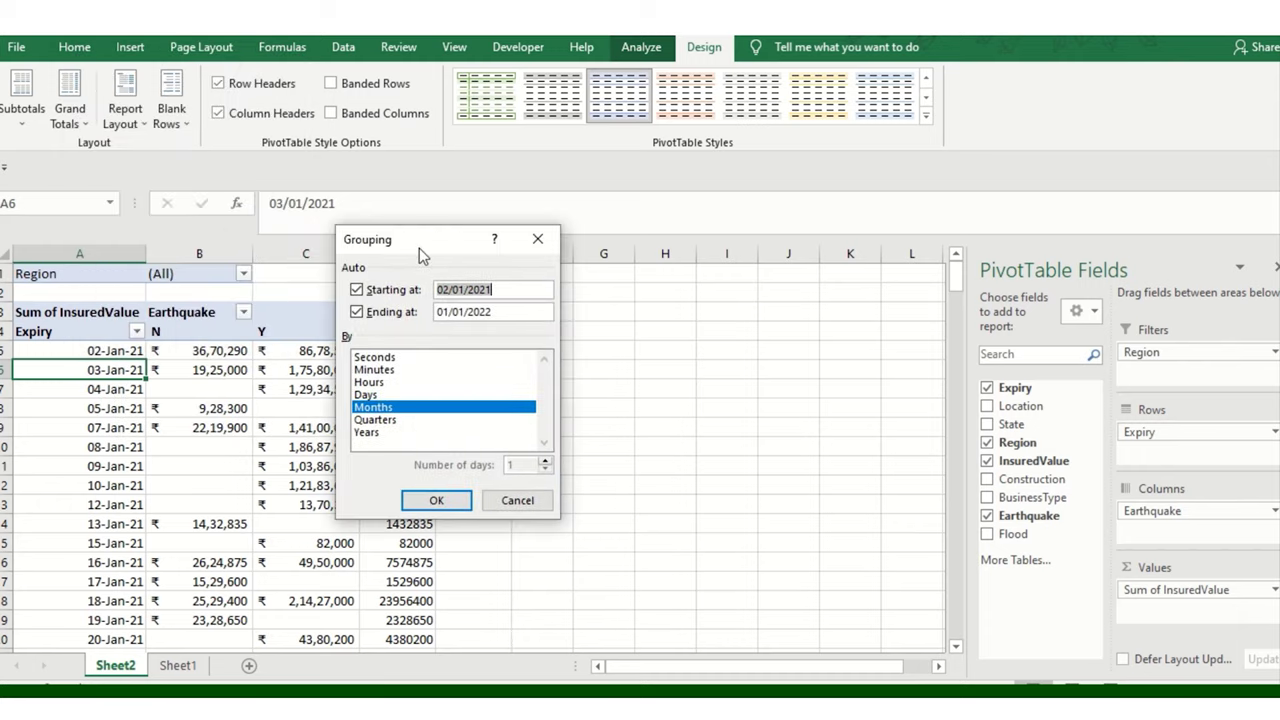
pyautogui.click(367, 432)
pyautogui.click(377, 421)
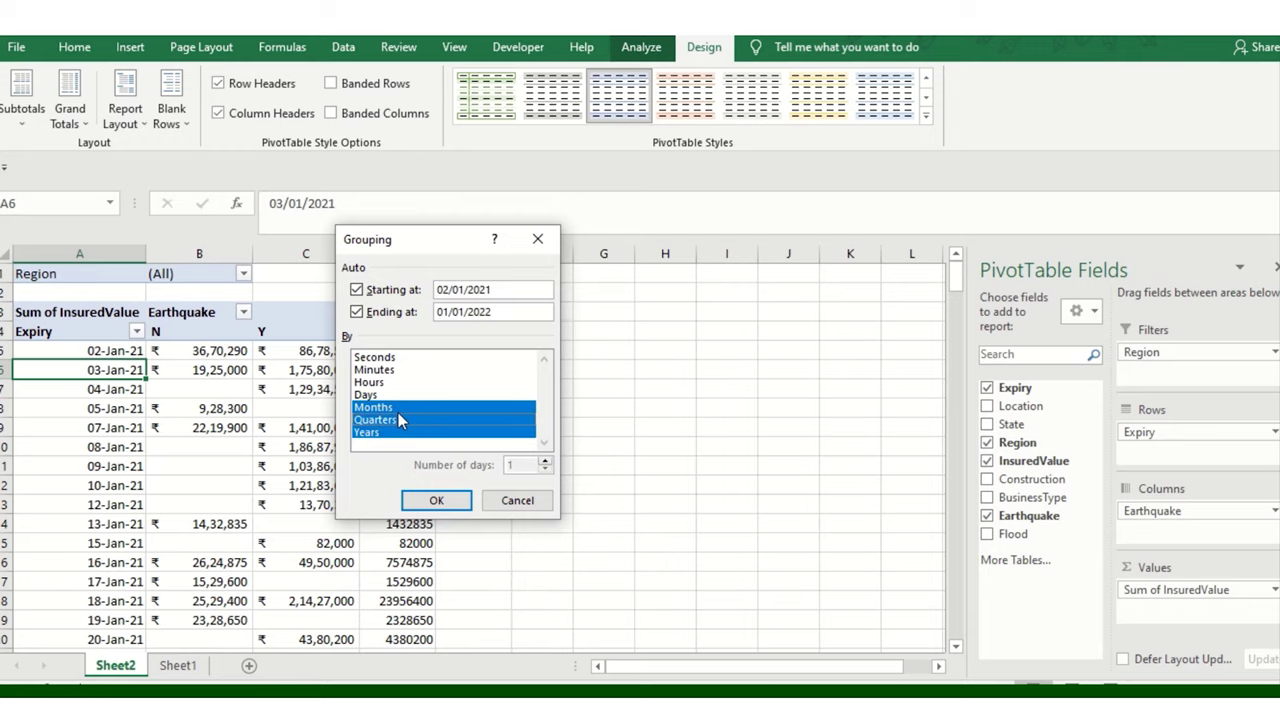
pyautogui.click(438, 497)
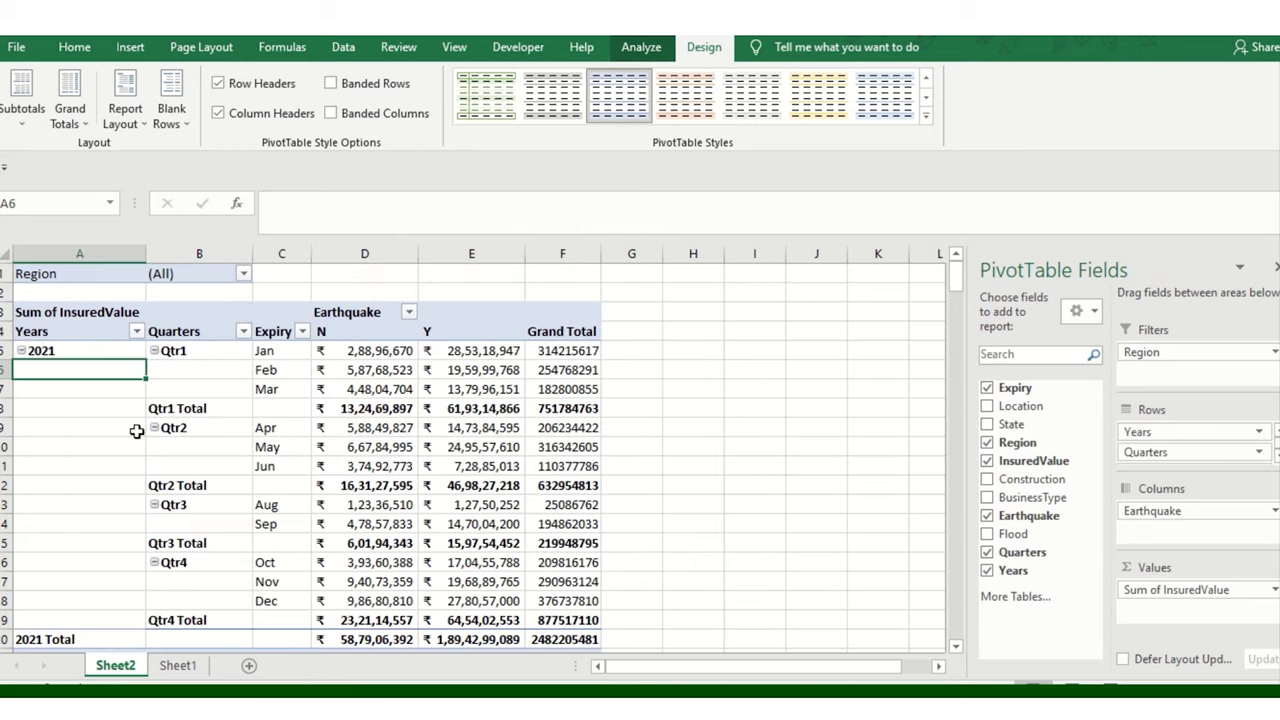
# - Widen column D slightly so the N values fit
pyautogui.click(214, 418)
pyautogui.scroll(-6, 231, 505)
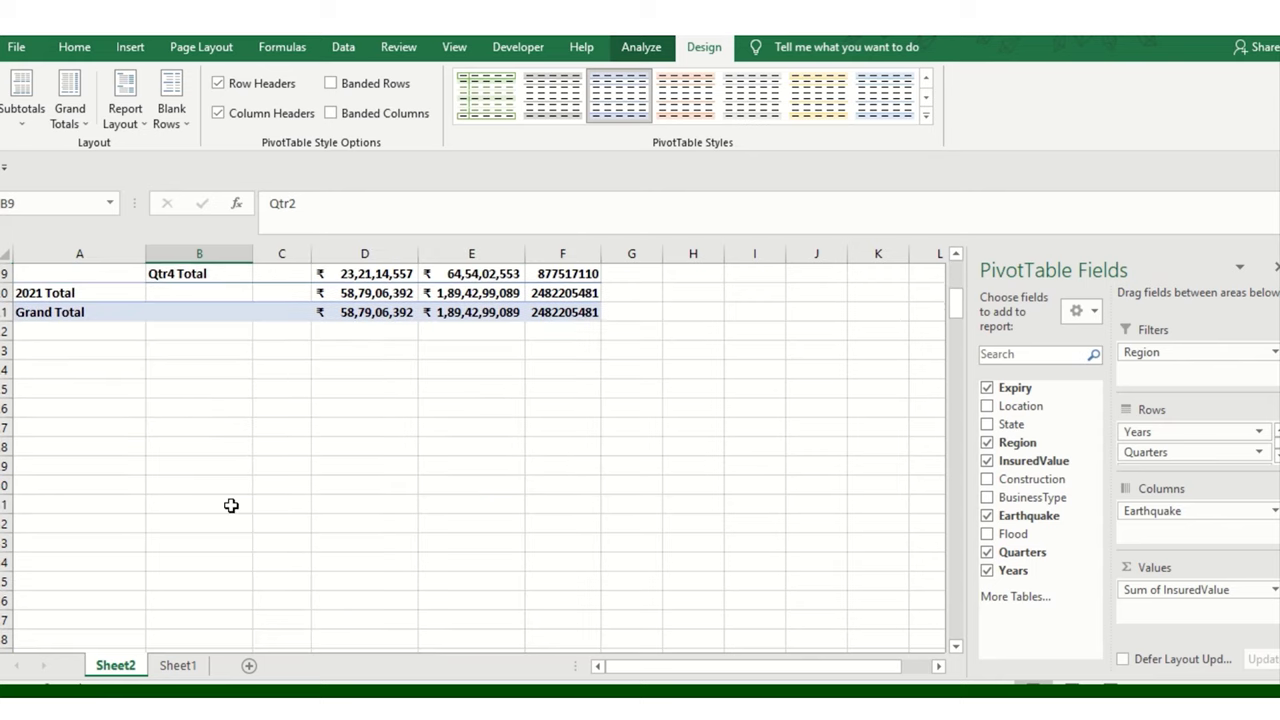
pyautogui.scroll(6, 231, 505)
pyautogui.scroll(-1, 244, 491)
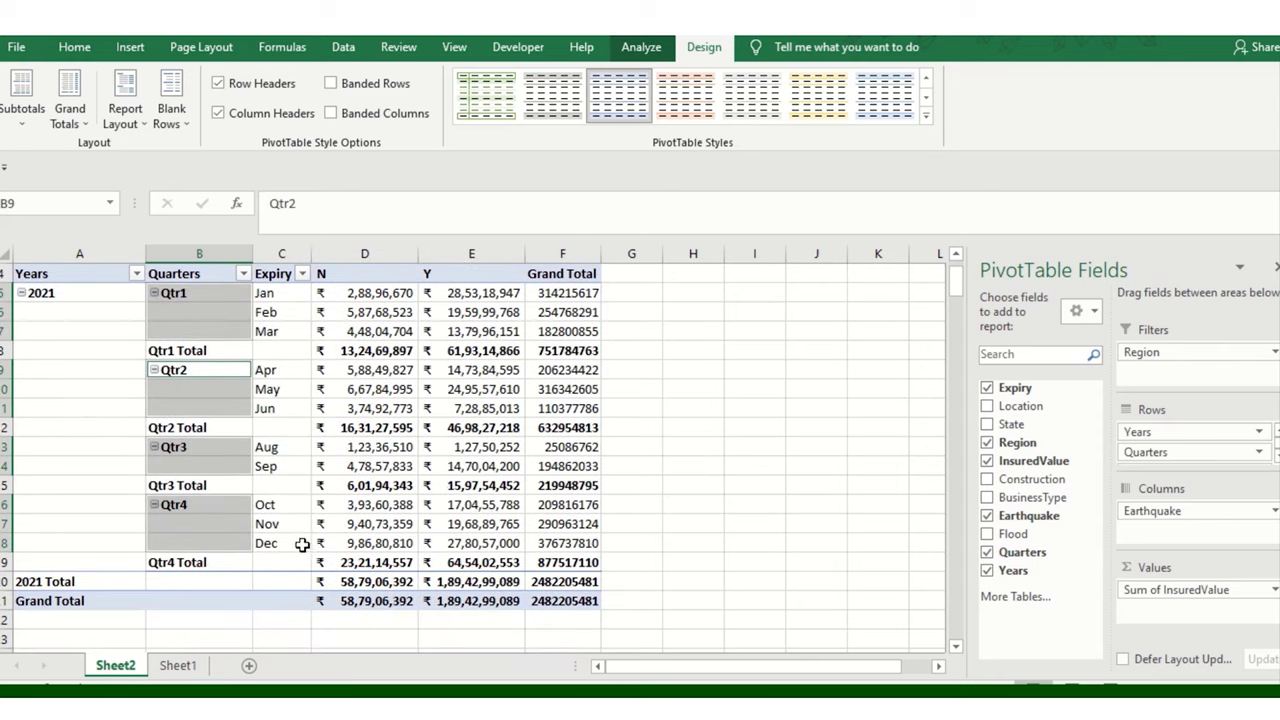
pyautogui.scroll(1, 546, 456)
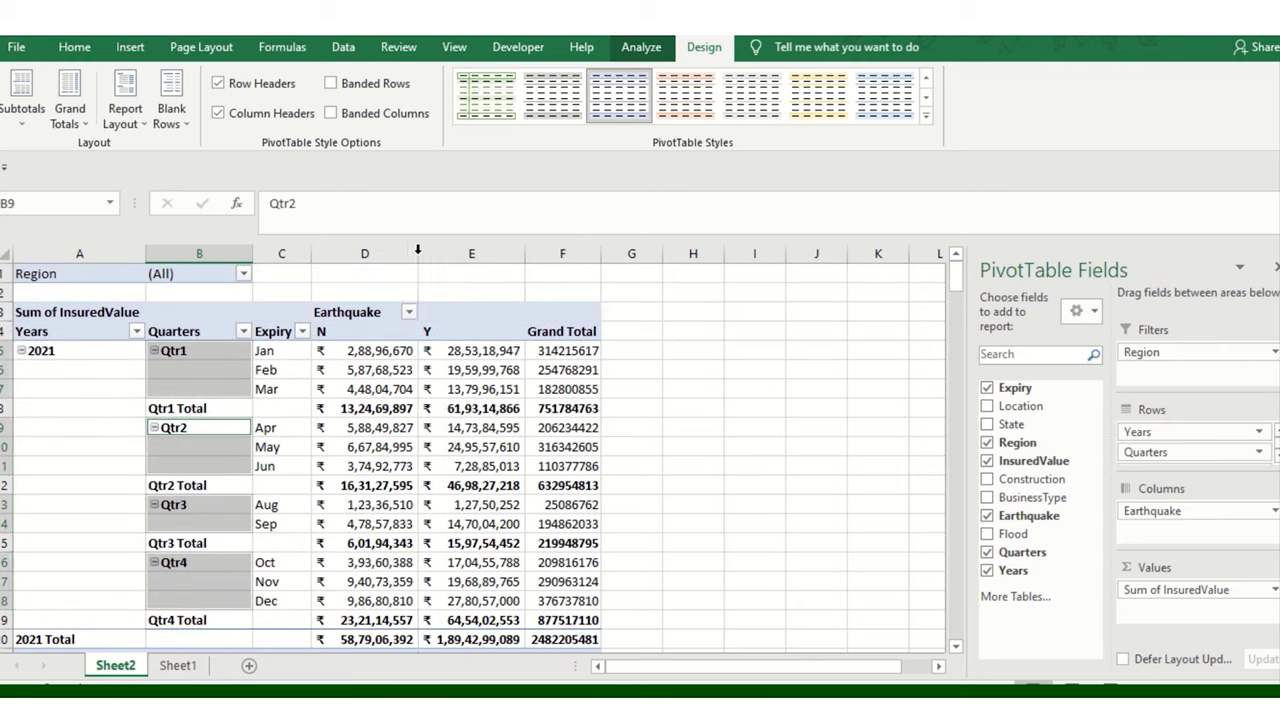
pyautogui.moveTo(426, 253); pyautogui.dragTo(443, 253)
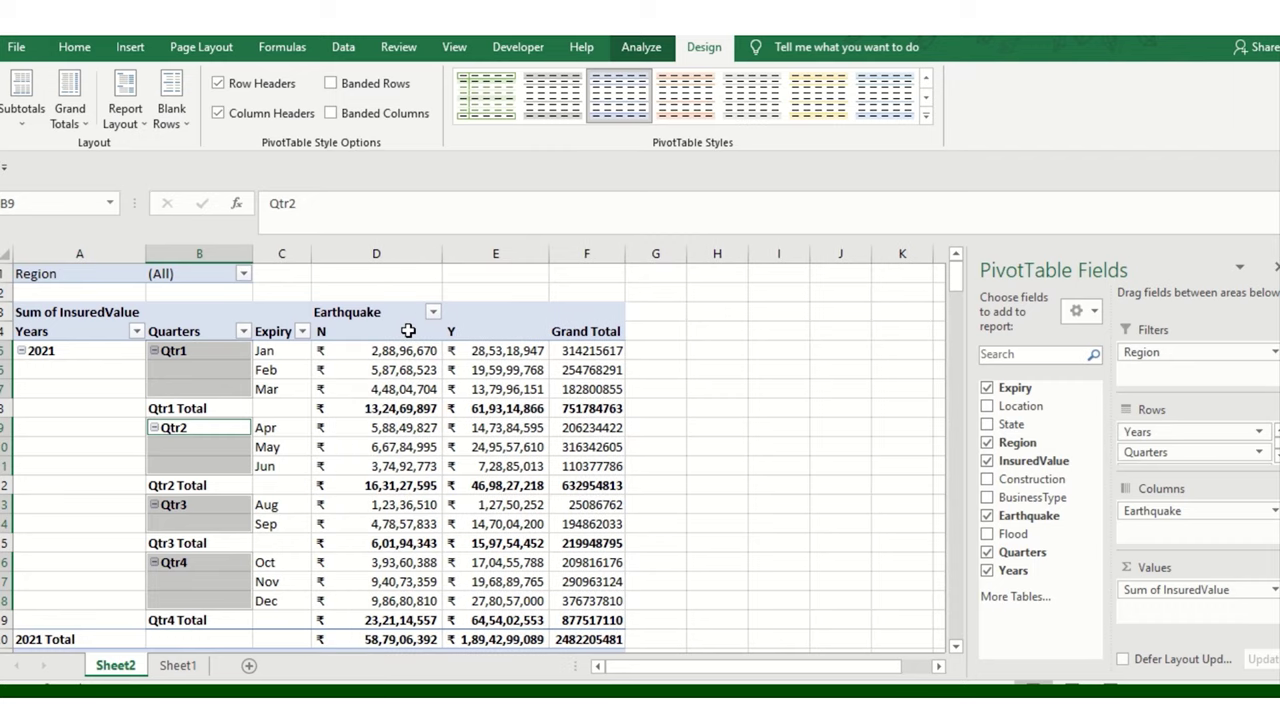
# - Select the N column values and review the quarter totals, ending on an empty cell
pyautogui.click(357, 370)
pyautogui.click(360, 318)
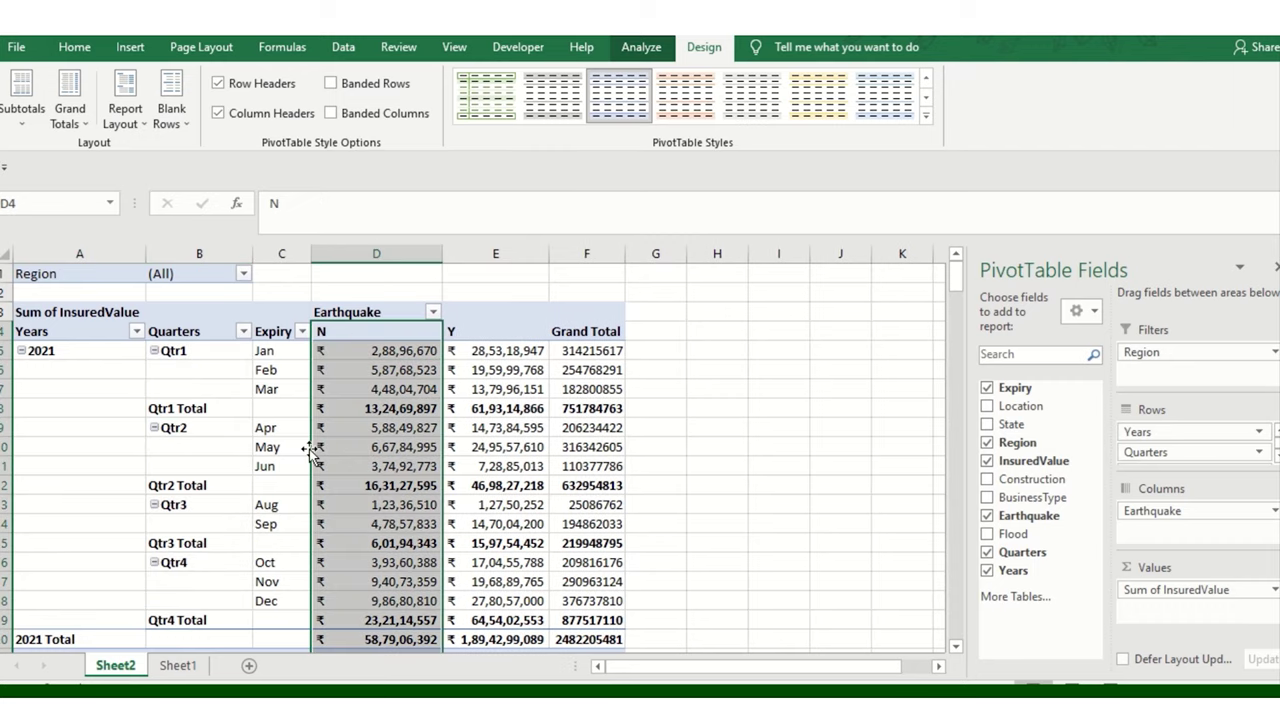
pyautogui.scroll(-2, 123, 448)
pyautogui.scroll(2, 150, 478)
pyautogui.scroll(-1, 370, 512)
pyautogui.click(495, 543)
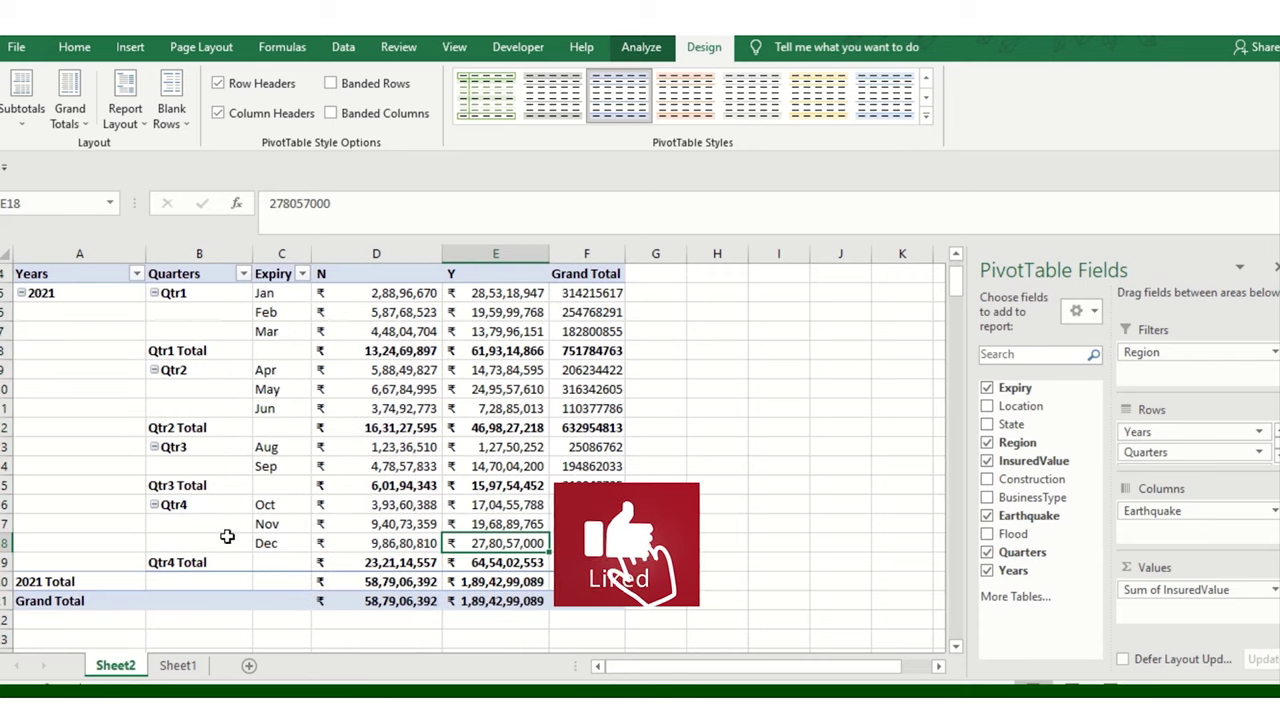
pyautogui.scroll(1, 240, 550)
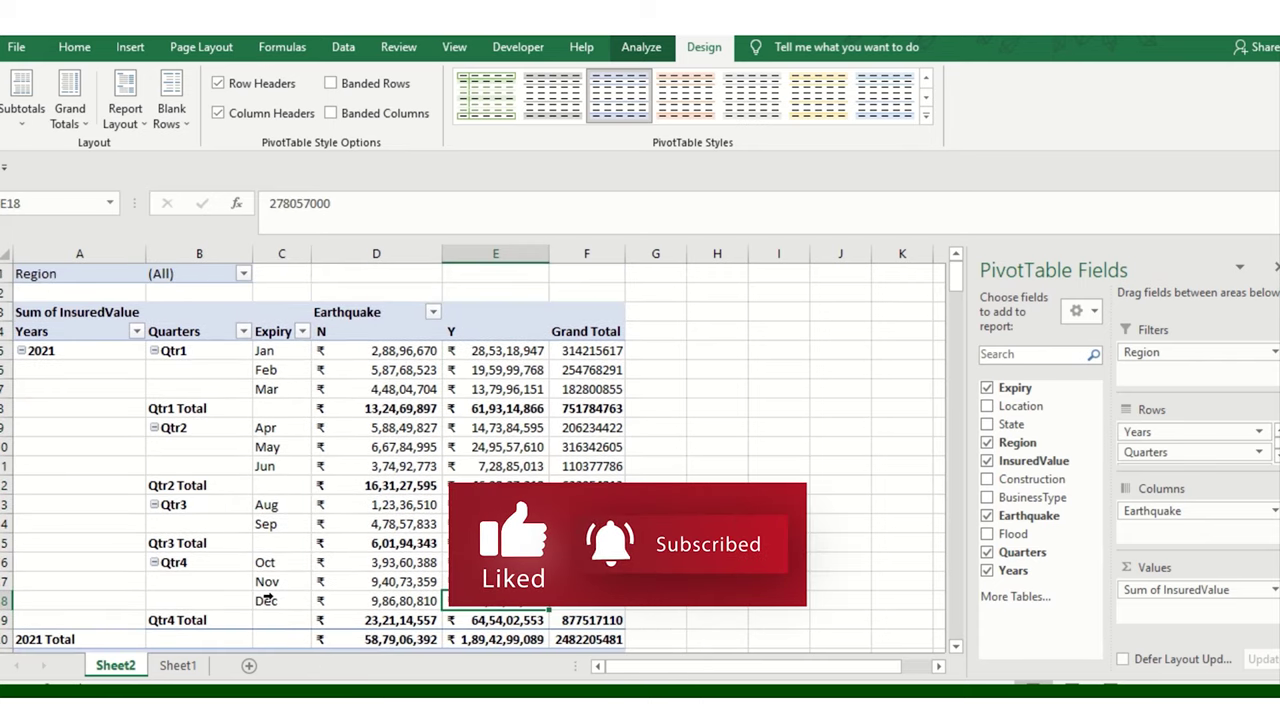
pyautogui.scroll(-2, 266, 600)
pyautogui.scroll(1, 268, 597)
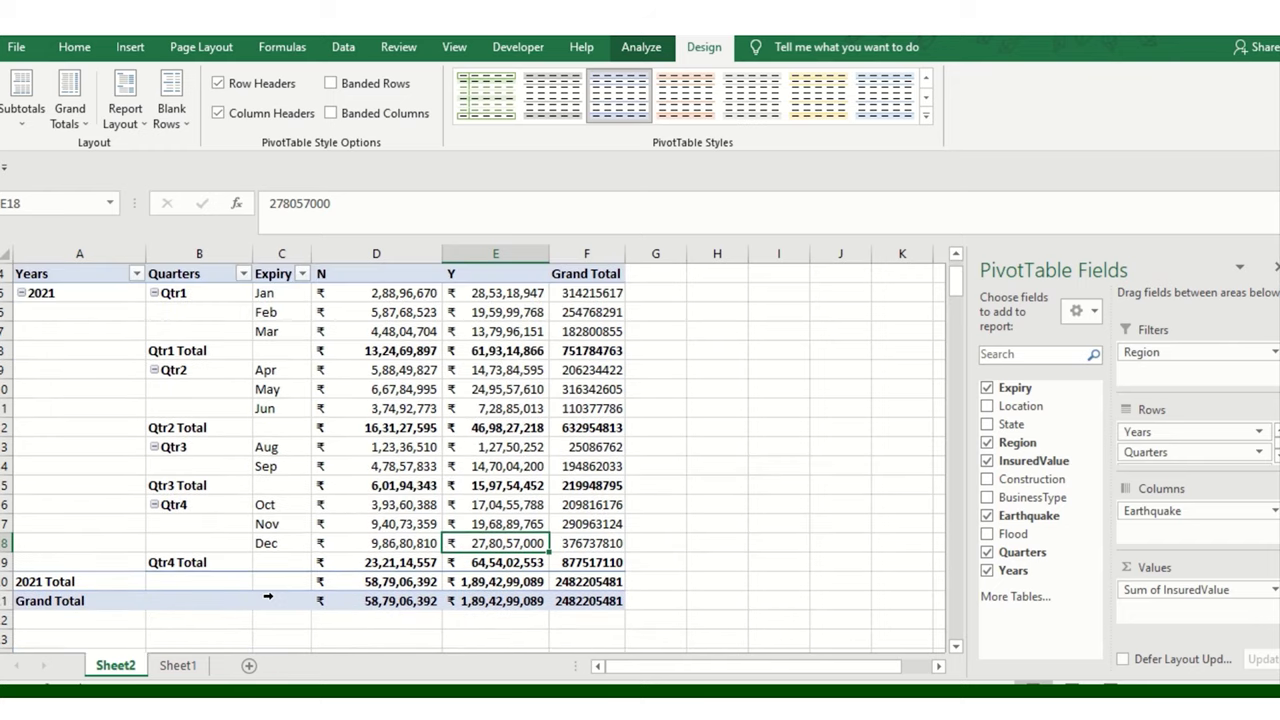
pyautogui.scroll(1, 466, 586)
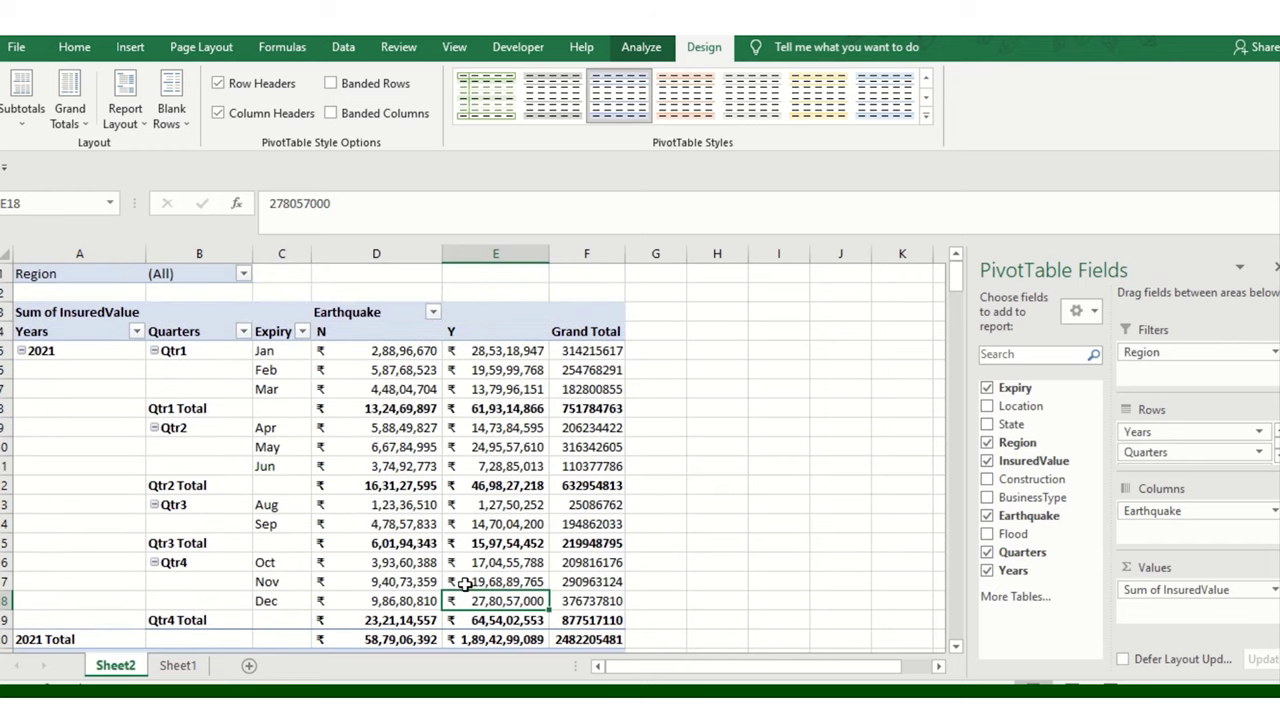
pyautogui.keyDown('ctrl'); pyautogui.scroll(-2, 231, 518); pyautogui.keyUp('ctrl')
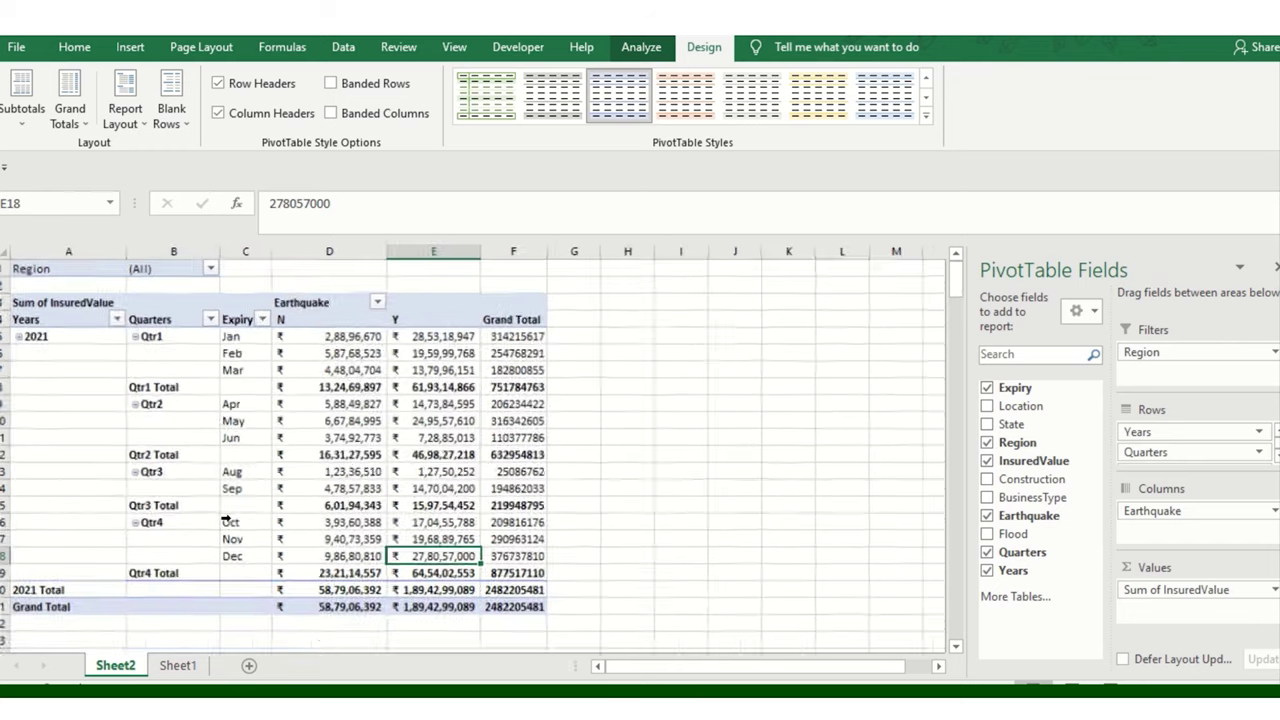
pyautogui.click(553, 447)
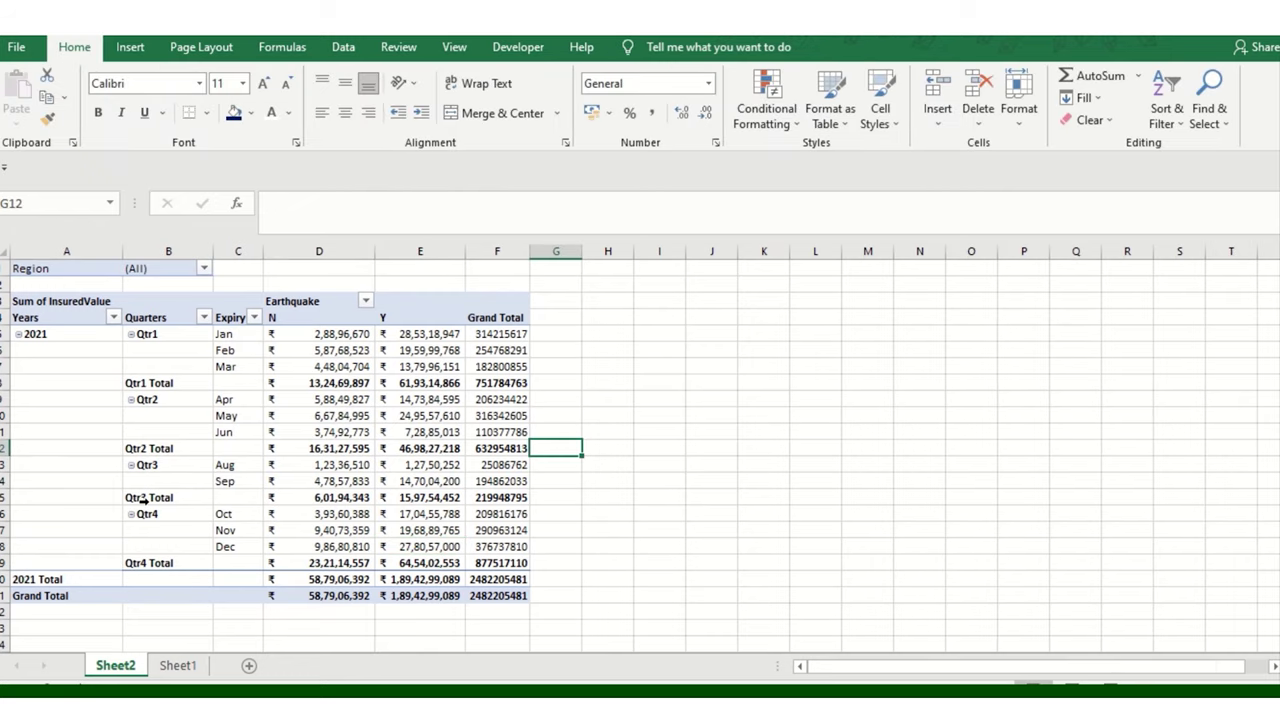
# - Switch PivotTable1's grand totals Off for rows and columns, leaving 2021 Total as the last row
pyautogui.click(224, 467)
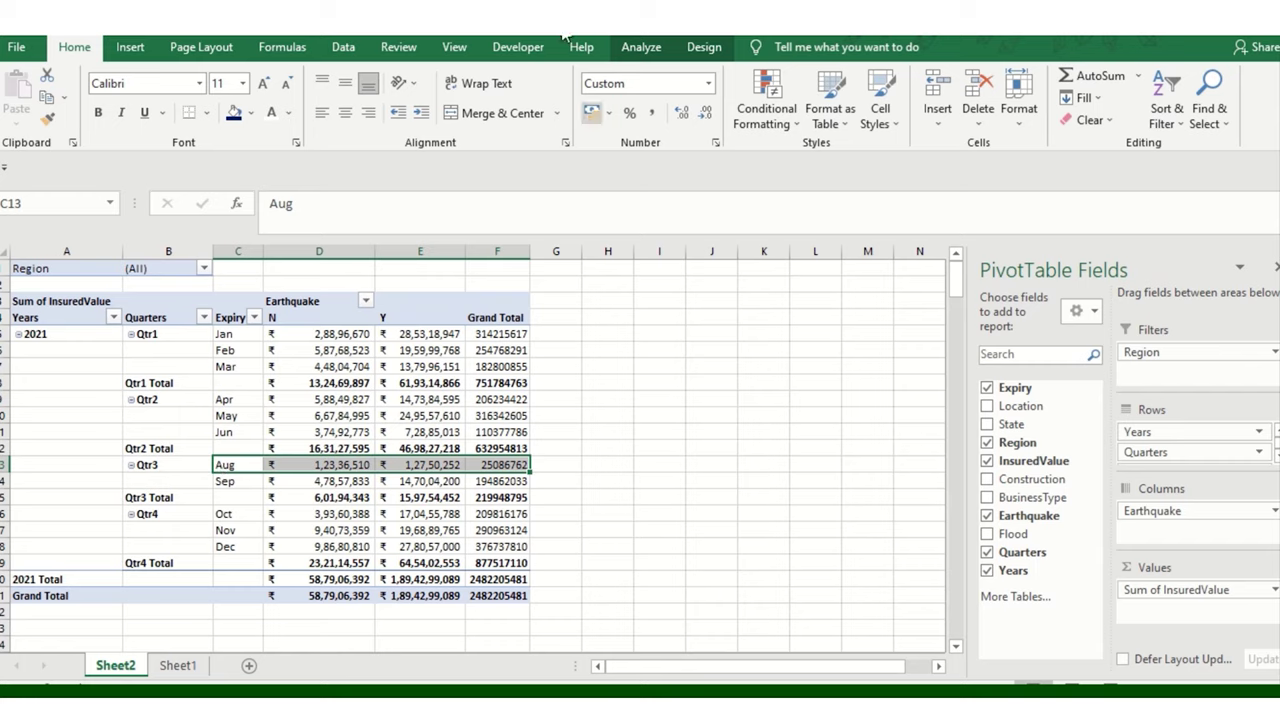
pyautogui.click(703, 47)
pyautogui.click(137, 122)
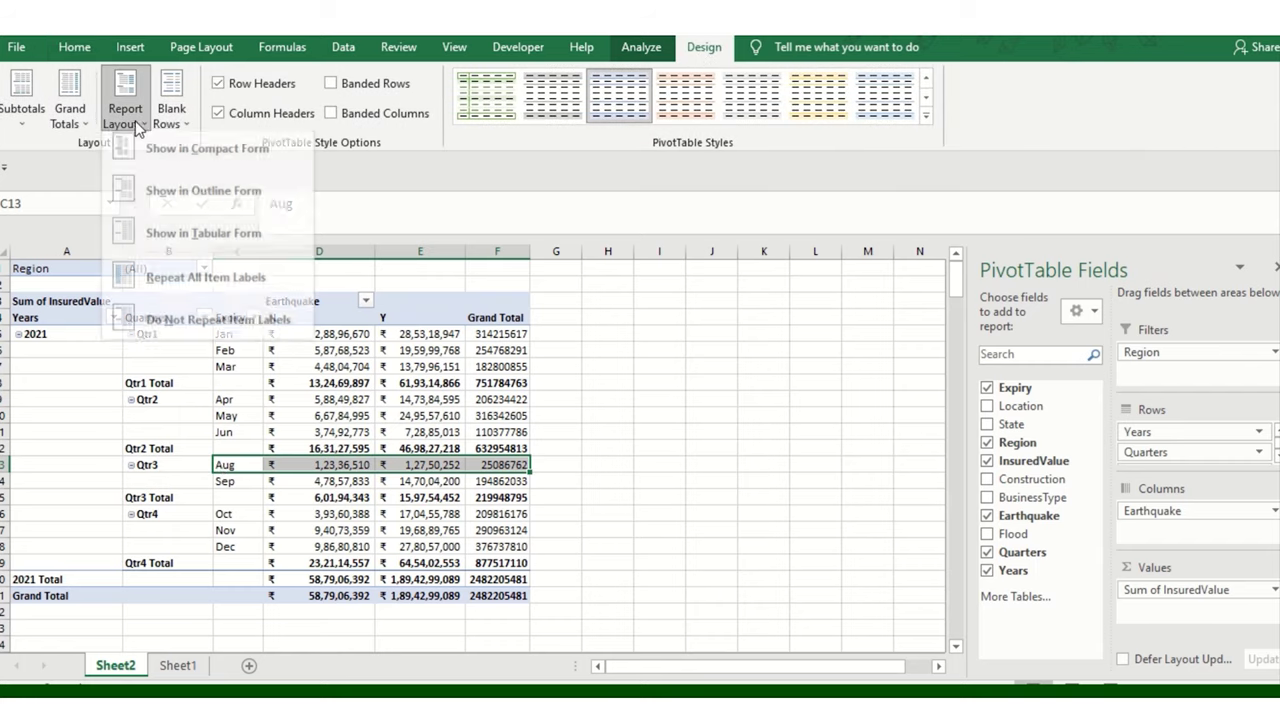
pyautogui.click(70, 122)
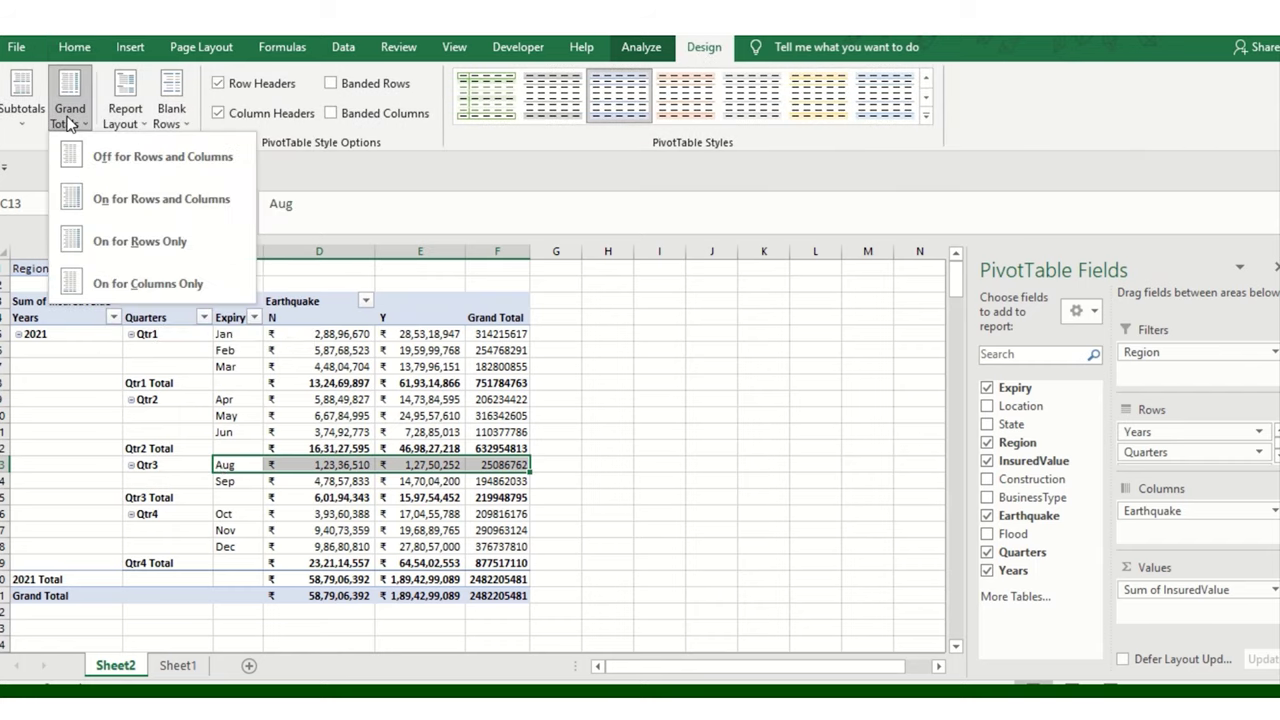
pyautogui.click(160, 156)
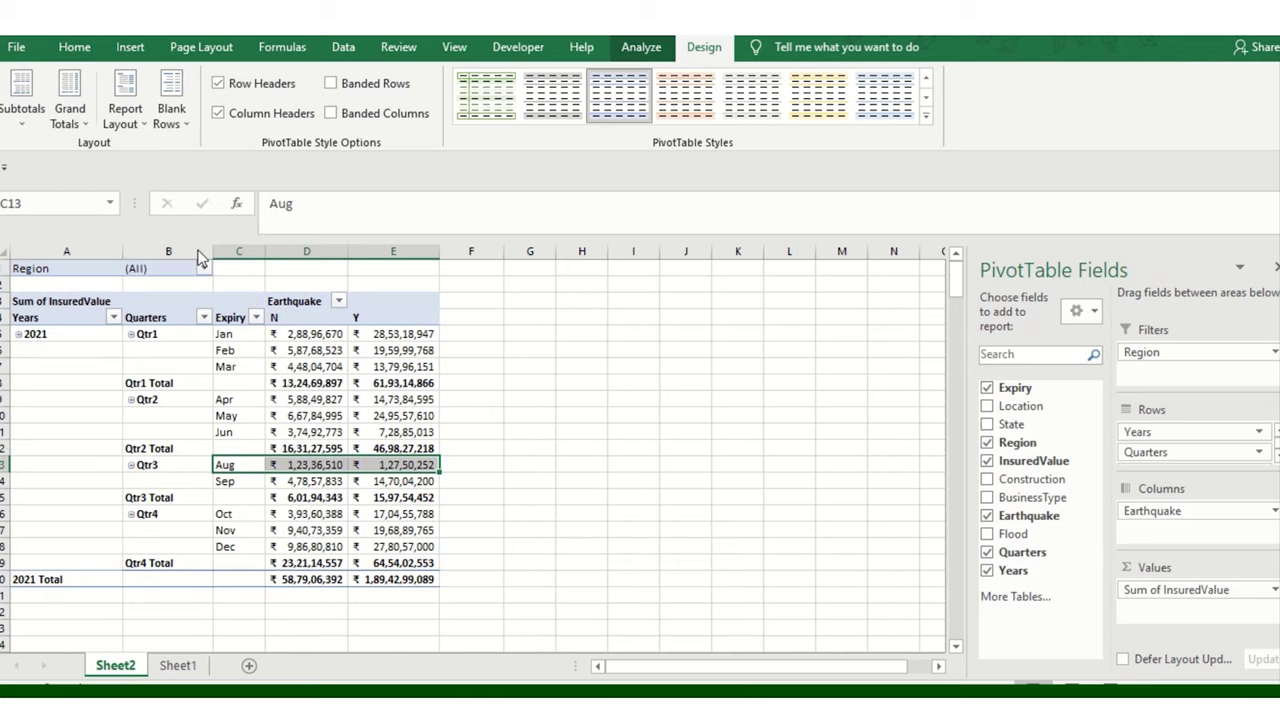
pyautogui.click(198, 418)
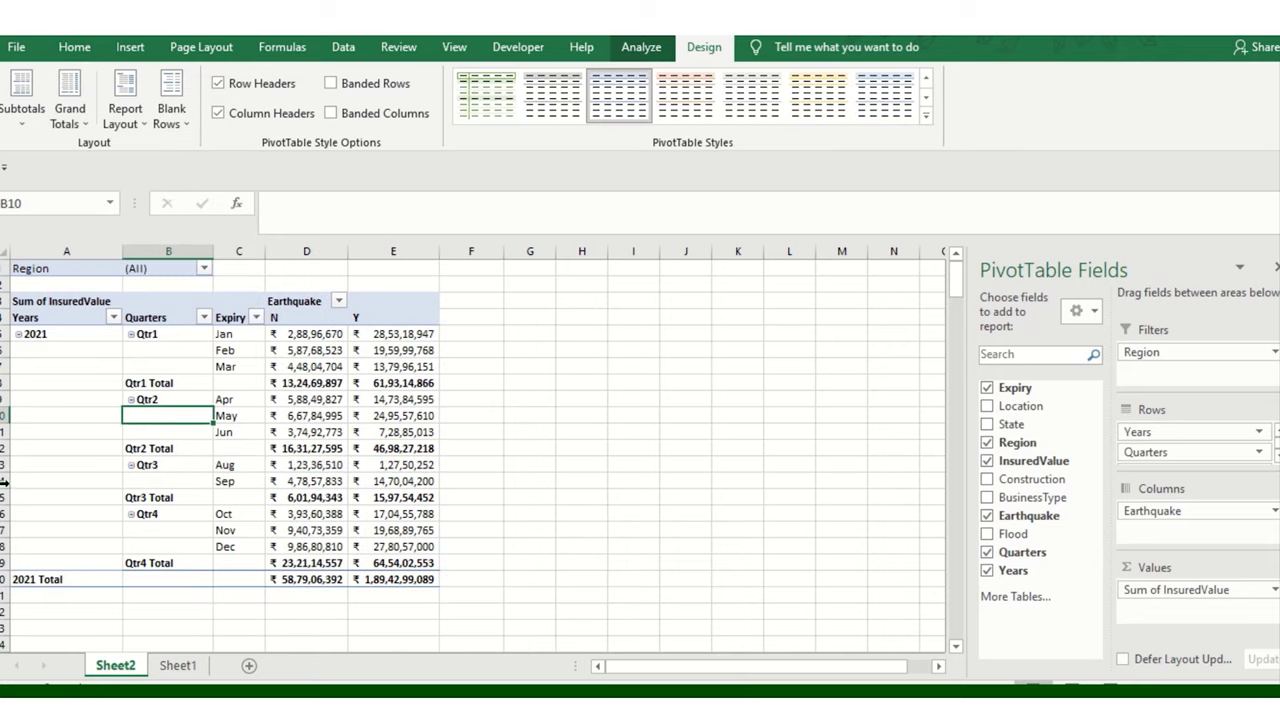
pyautogui.click(82, 123)
pyautogui.click(110, 150)
pyautogui.moveTo(150, 400); pyautogui.dragTo(375, 385)
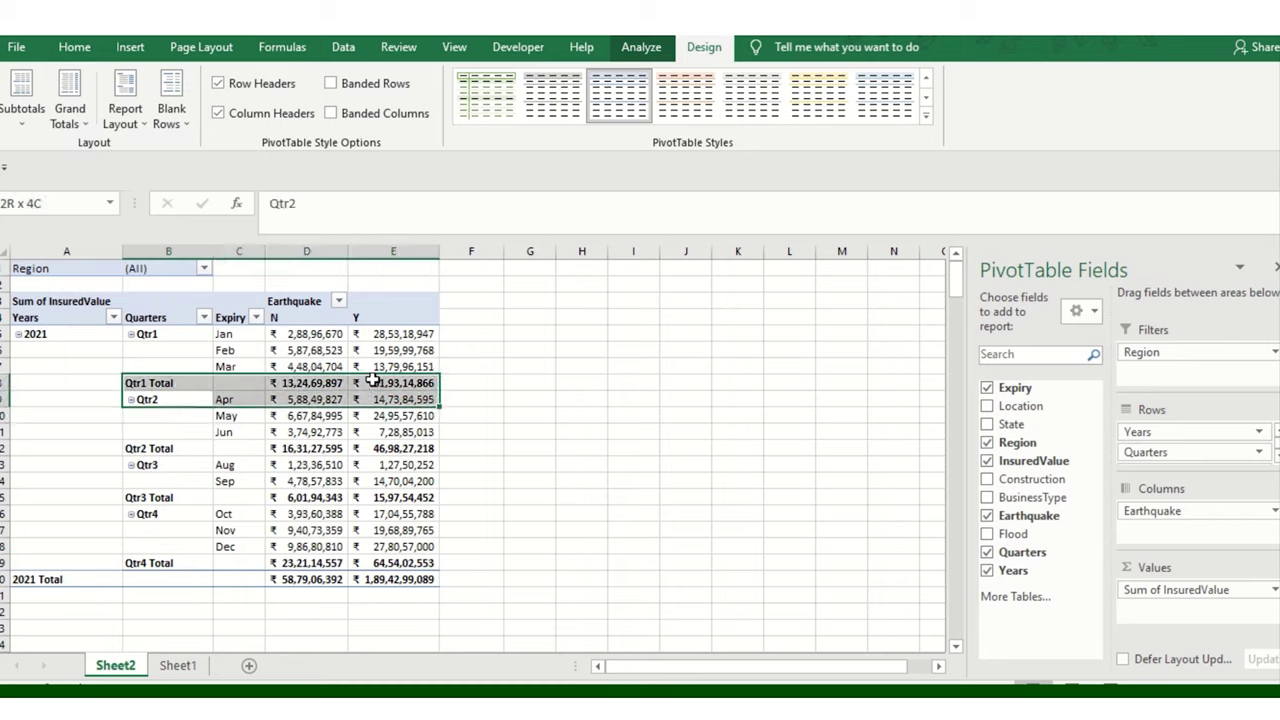
pyautogui.moveTo(211, 381); pyautogui.dragTo(385, 385)
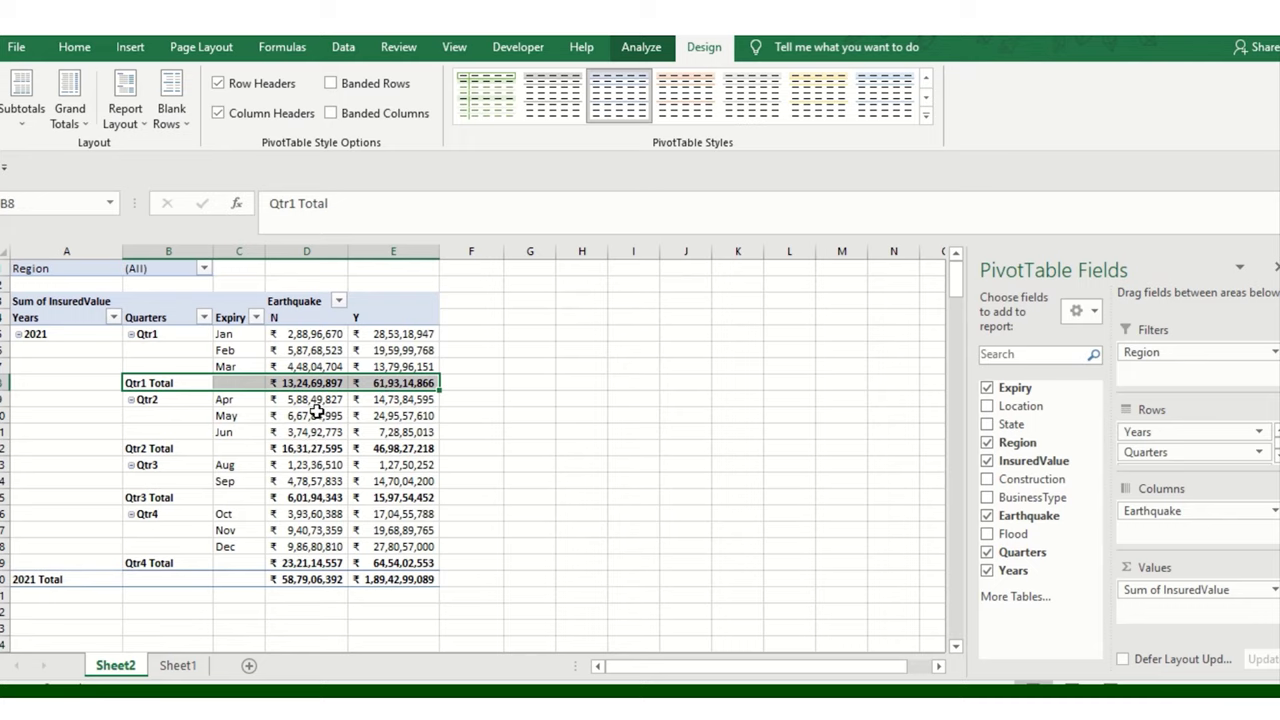
pyautogui.click(30, 115)
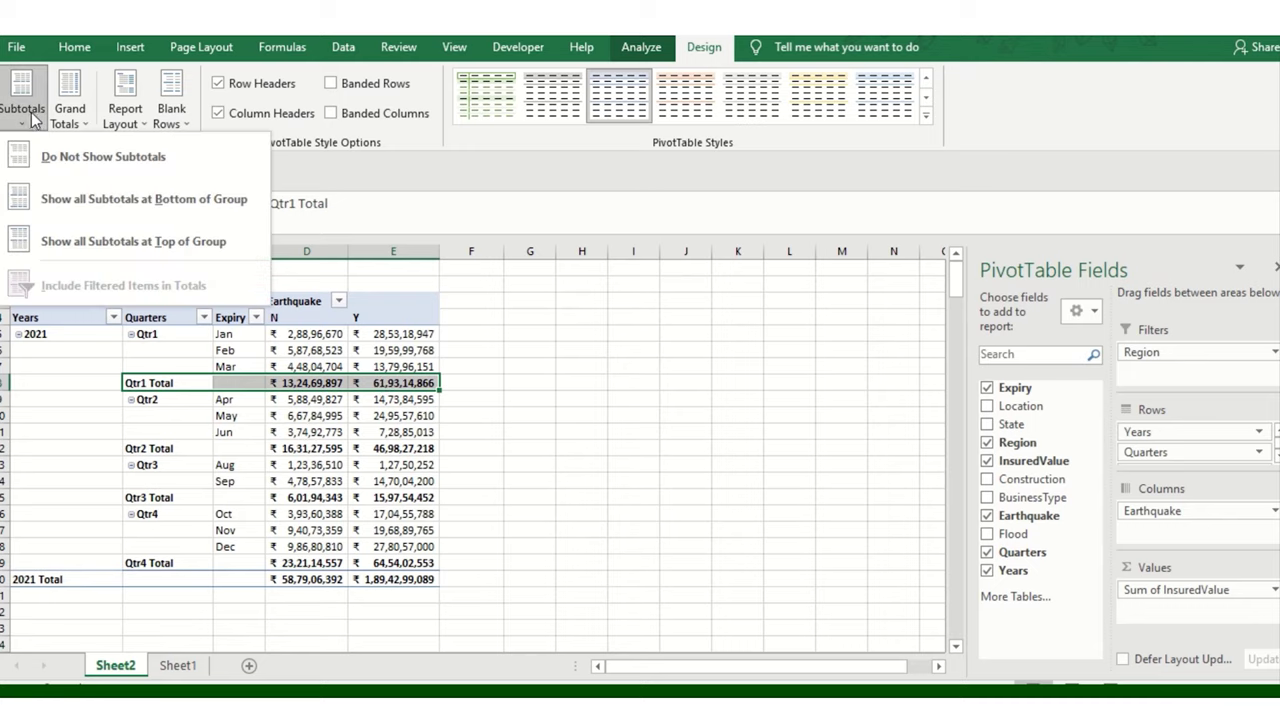
pyautogui.click(180, 160)
pyautogui.click(245, 430)
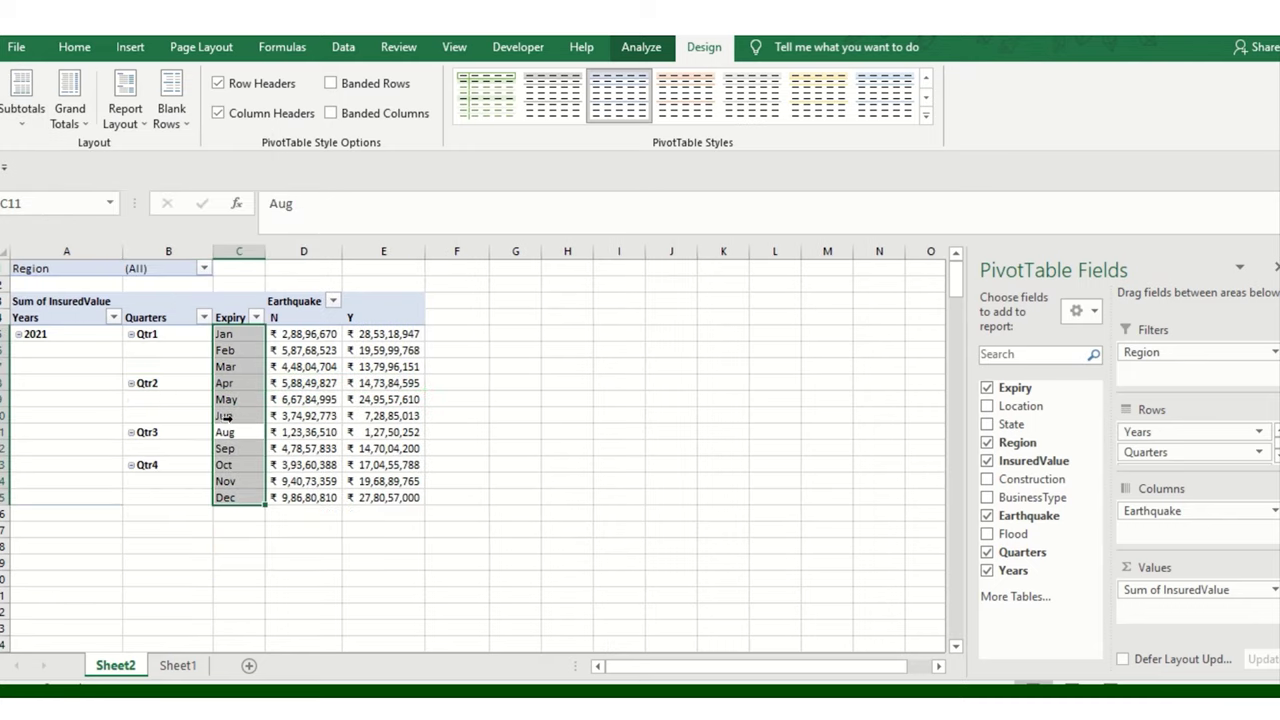
pyautogui.click(173, 392)
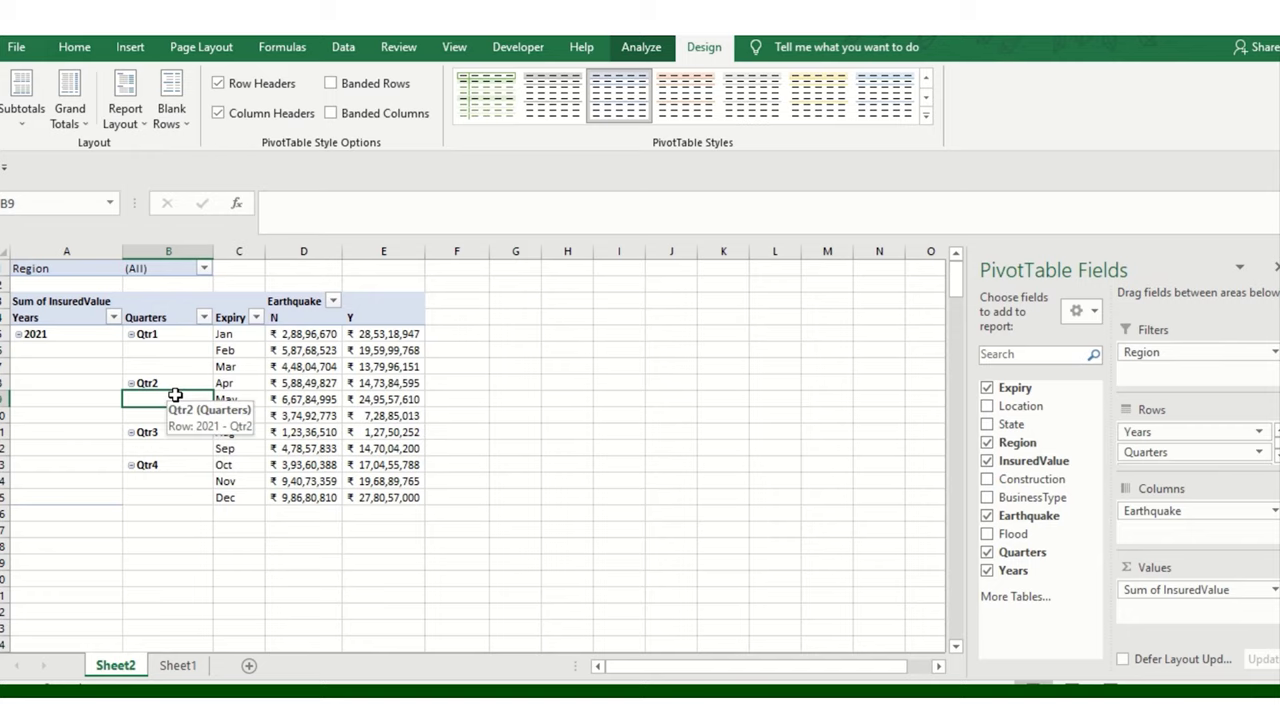
pyautogui.click(22, 98)
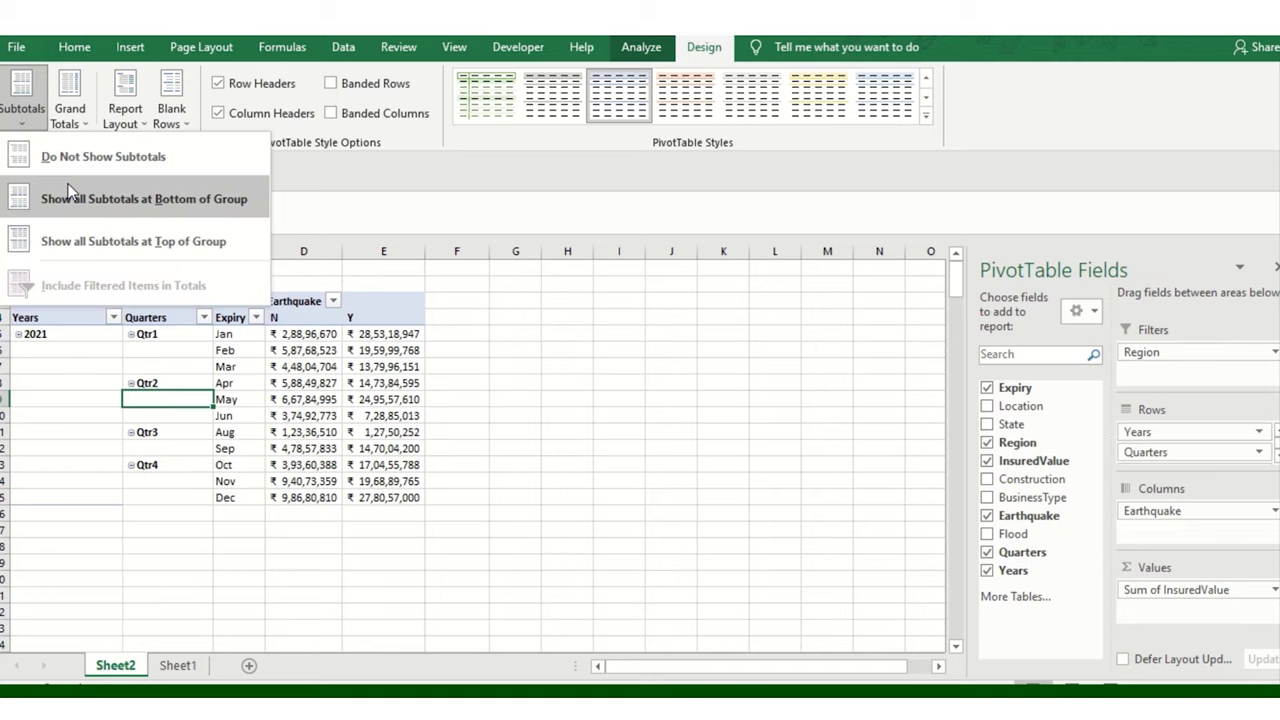
pyautogui.click(150, 202)
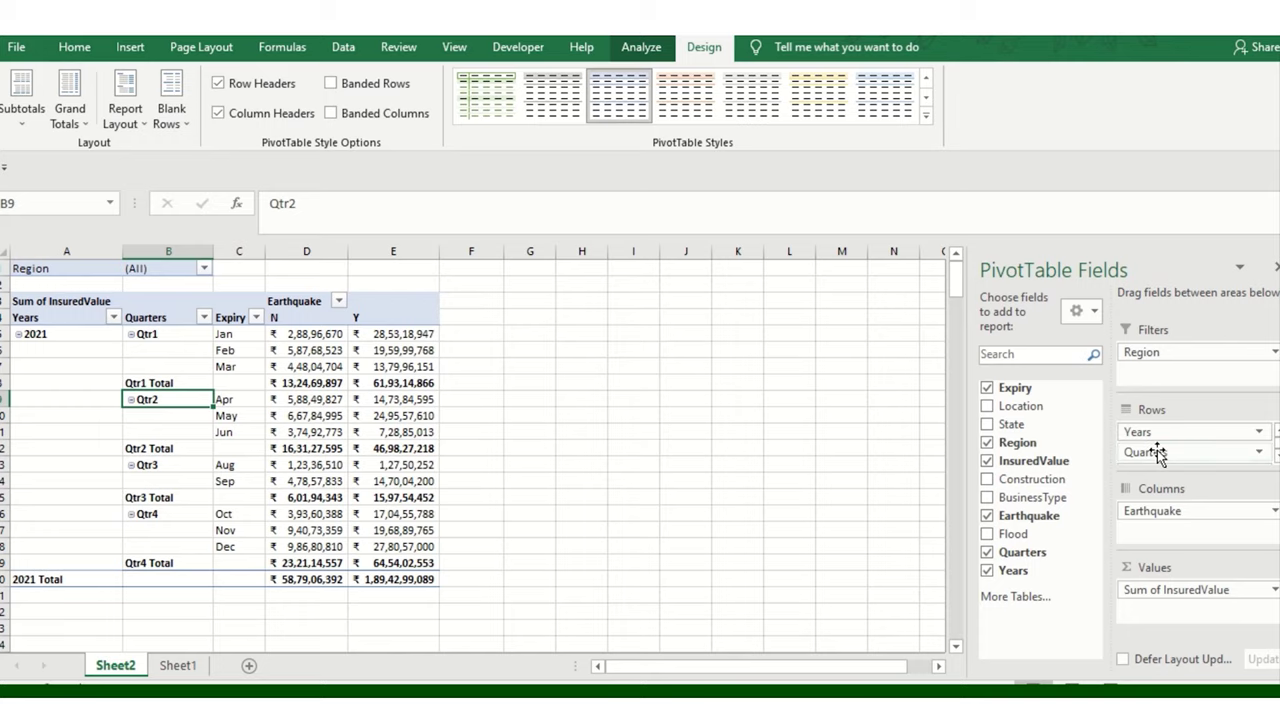
# - Remove Quarters and Years from the pivot rows and Earthquake from the pivot columns
pyautogui.moveTo(1158, 455); pyautogui.dragTo(993, 450)
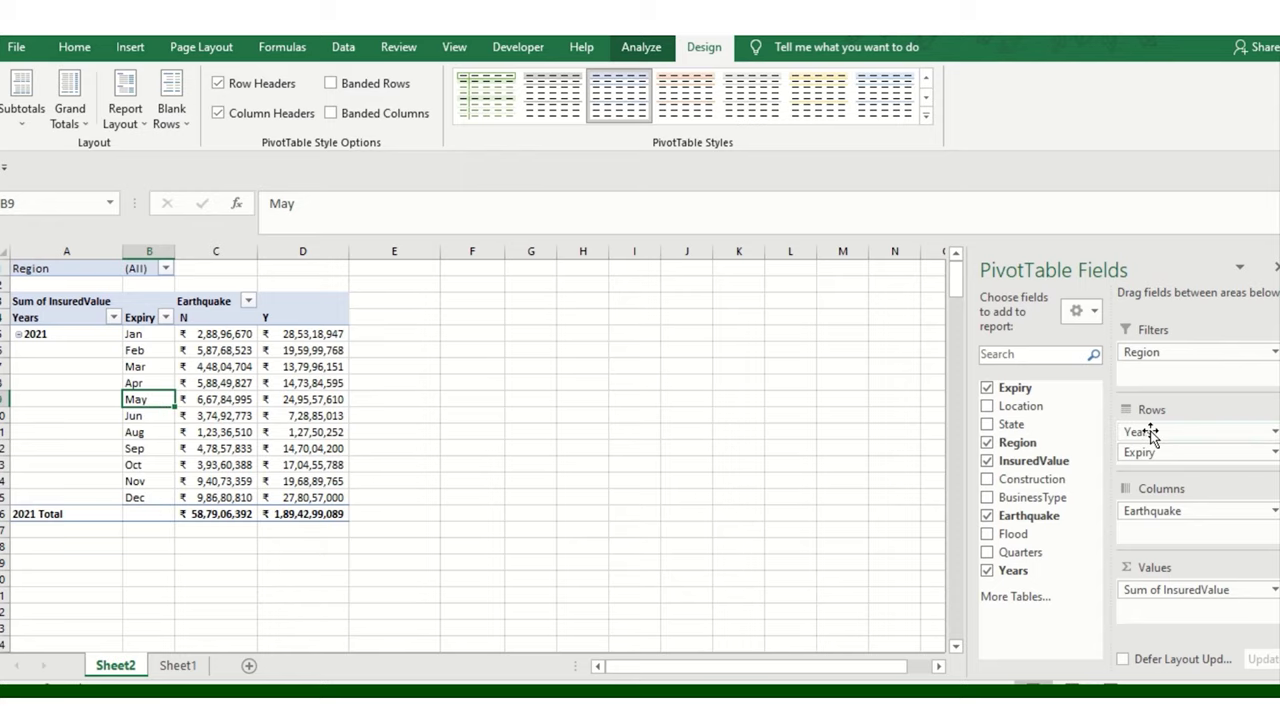
pyautogui.moveTo(1155, 432); pyautogui.dragTo(1040, 429)
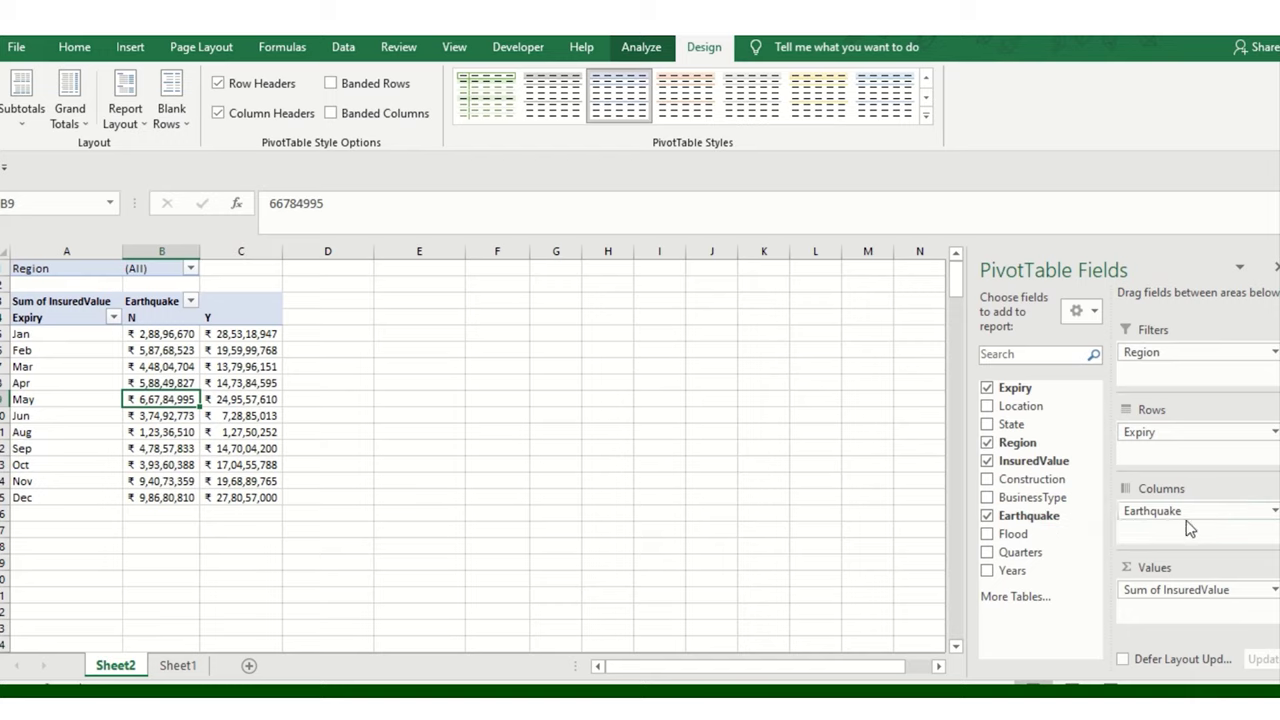
pyautogui.moveTo(1206, 518); pyautogui.dragTo(1180, 518)
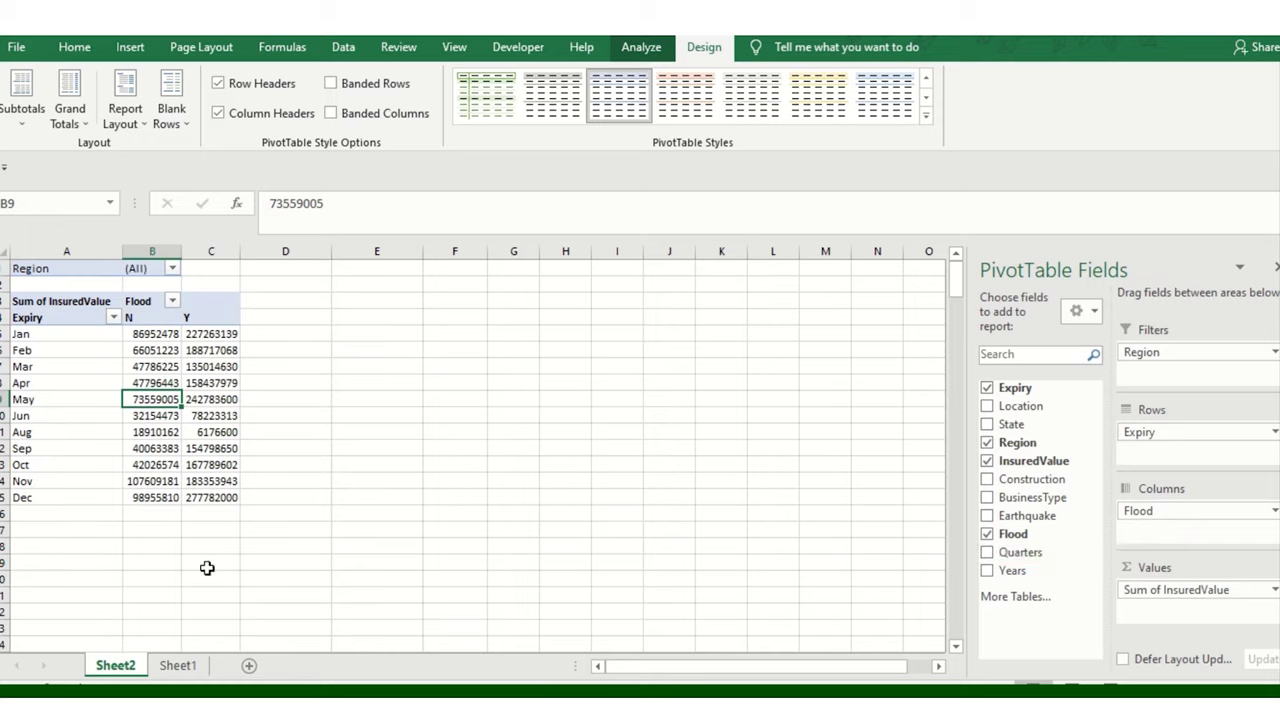
# - Give the Flood N and Y values rupee Accounting format with both decimal places removed
pyautogui.moveTo(155, 317); pyautogui.dragTo(221, 497)
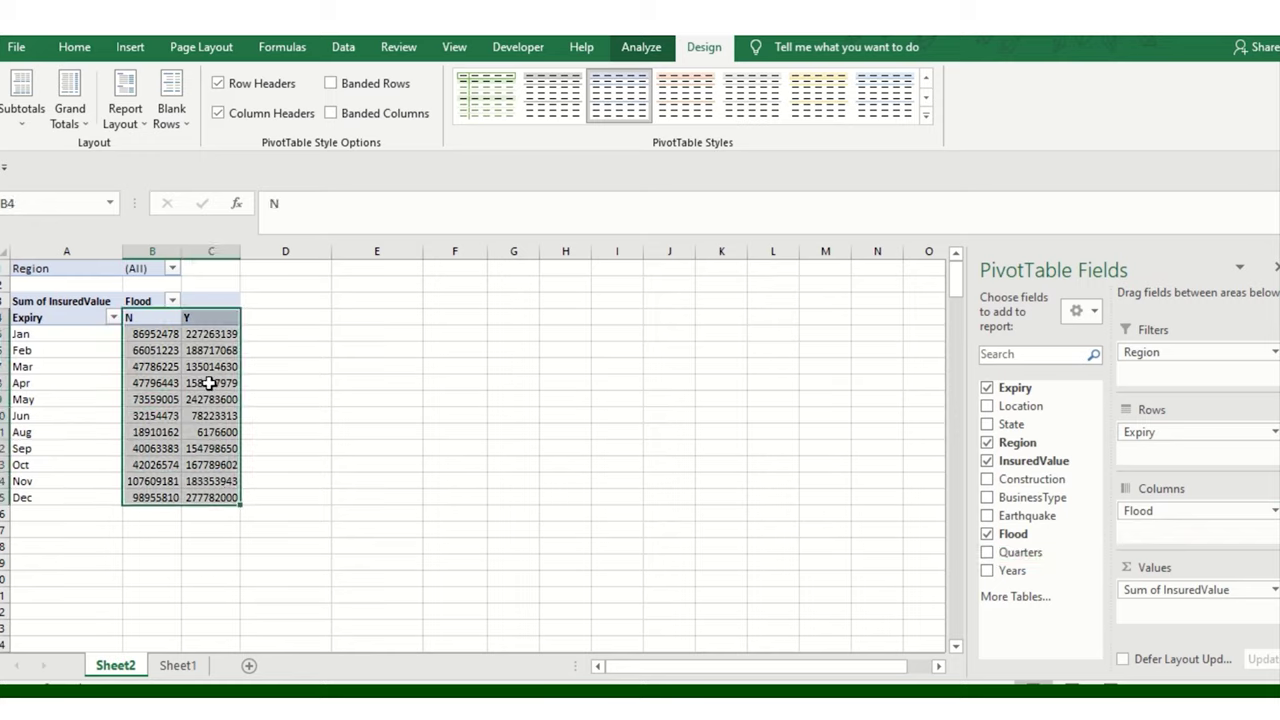
pyautogui.click(74, 48)
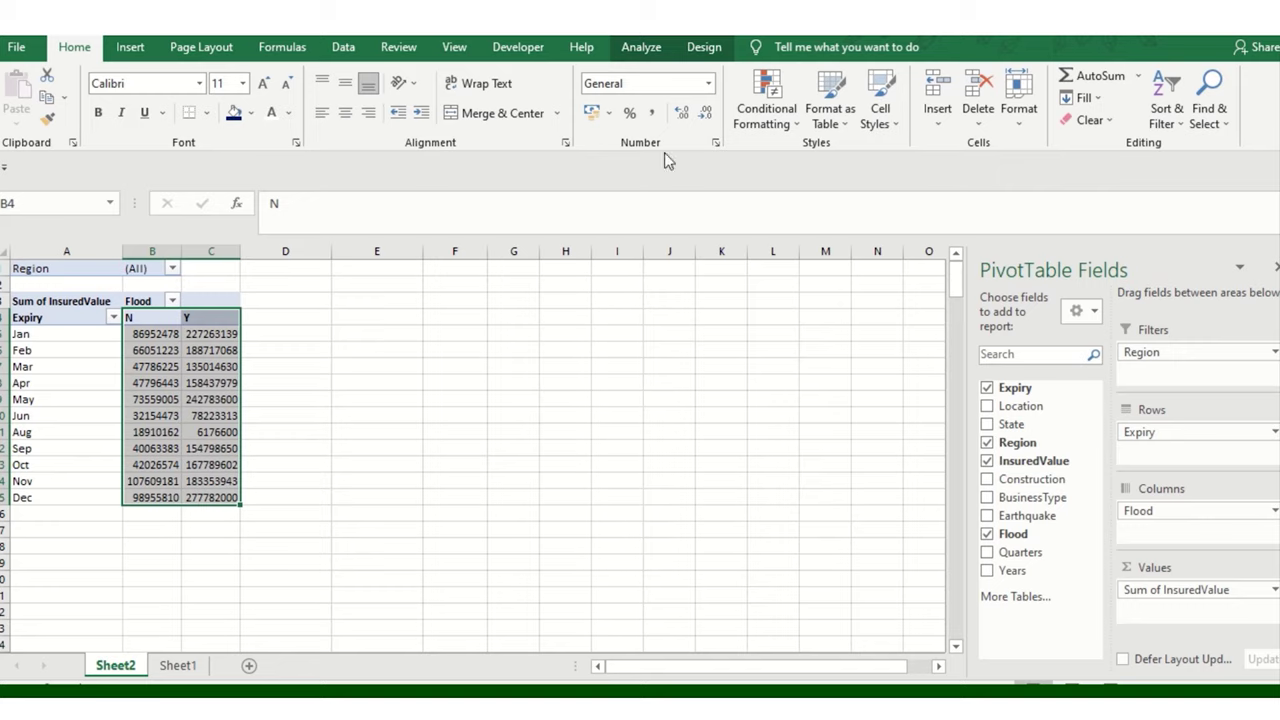
pyautogui.click(592, 113)
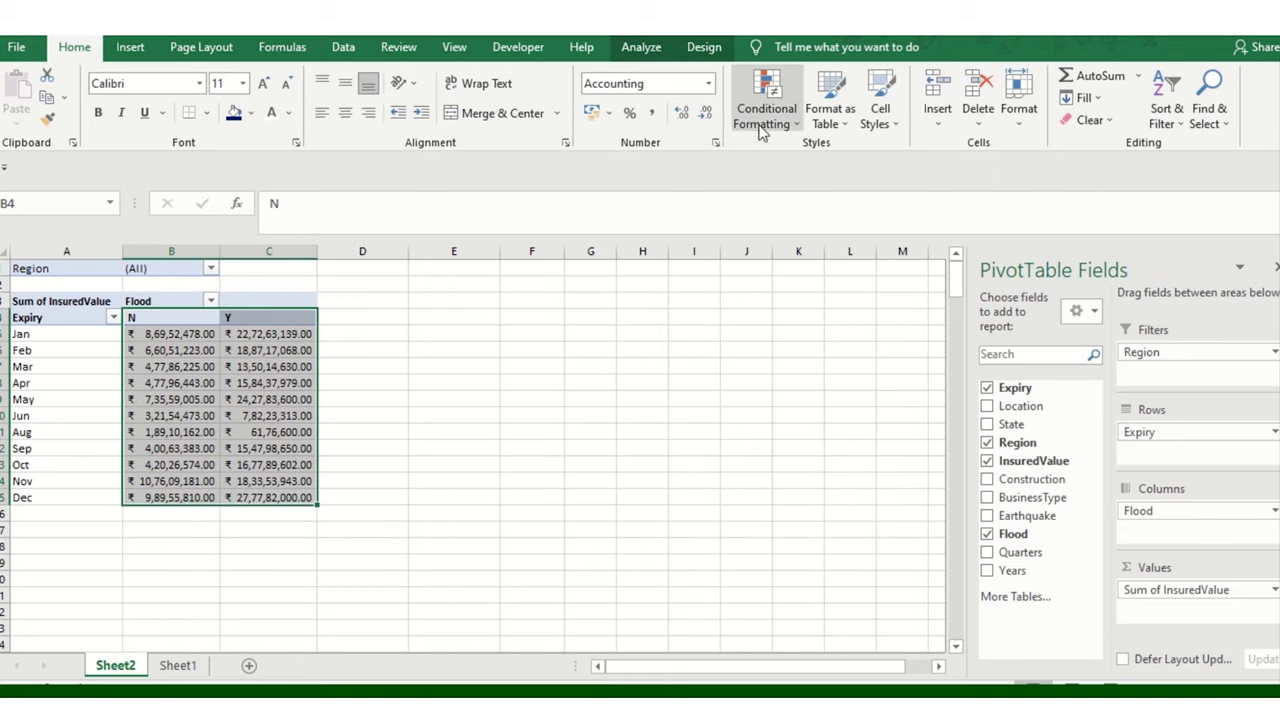
pyautogui.click(706, 114)
pyautogui.click(706, 114)
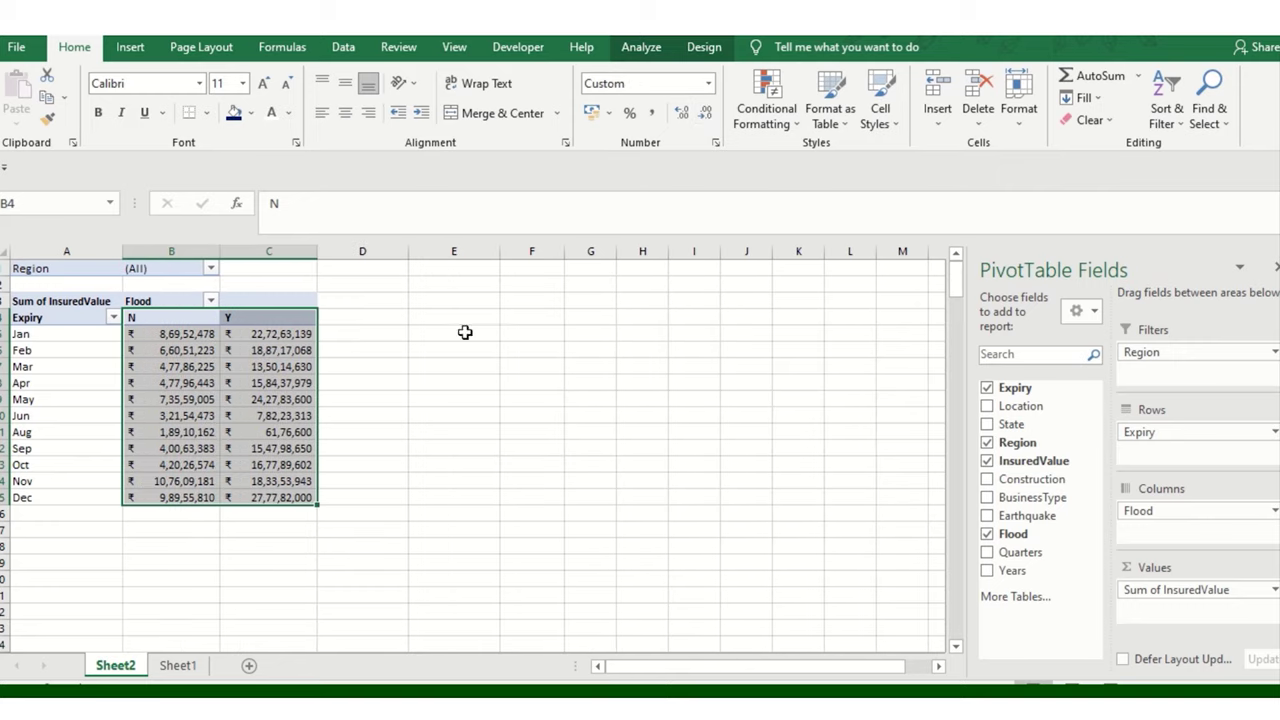
pyautogui.click(298, 431)
# - Select the pivot value cells, then the Expiry month labels, ending on Mar
pyautogui.moveTo(150, 334); pyautogui.dragTo(238, 507)
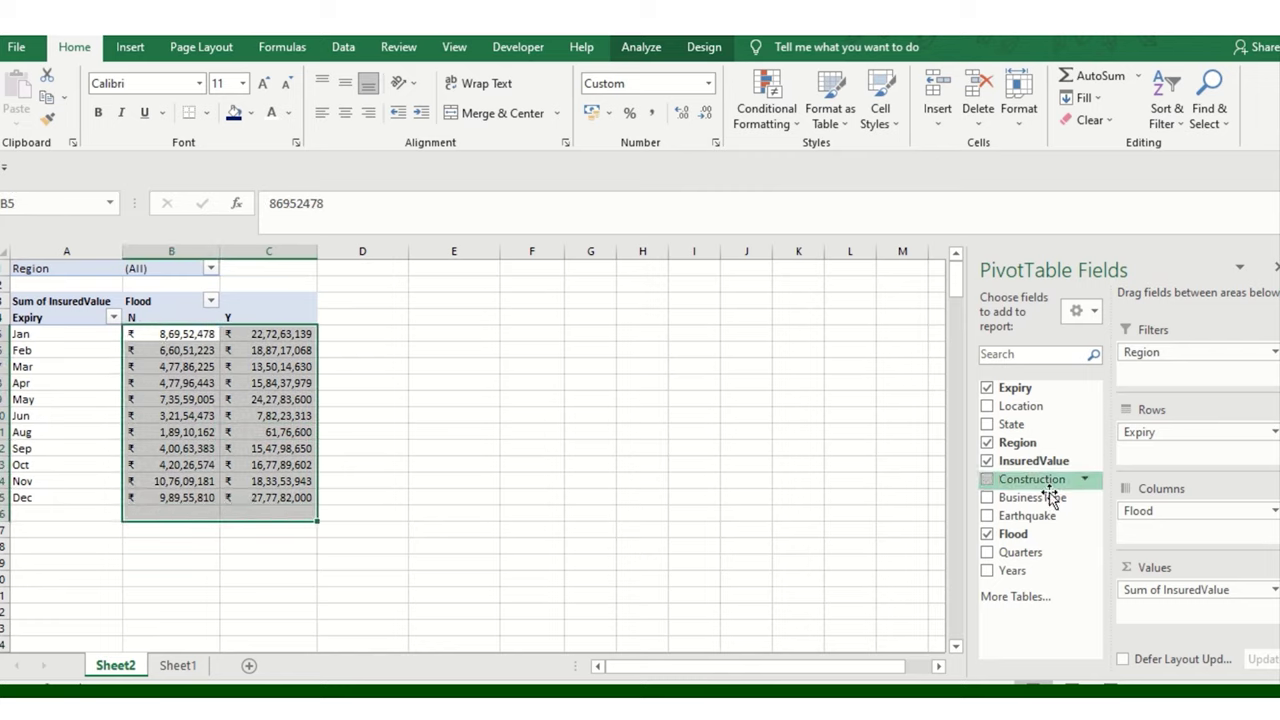
pyautogui.click(69, 357)
pyautogui.click(80, 357)
pyautogui.click(83, 357)
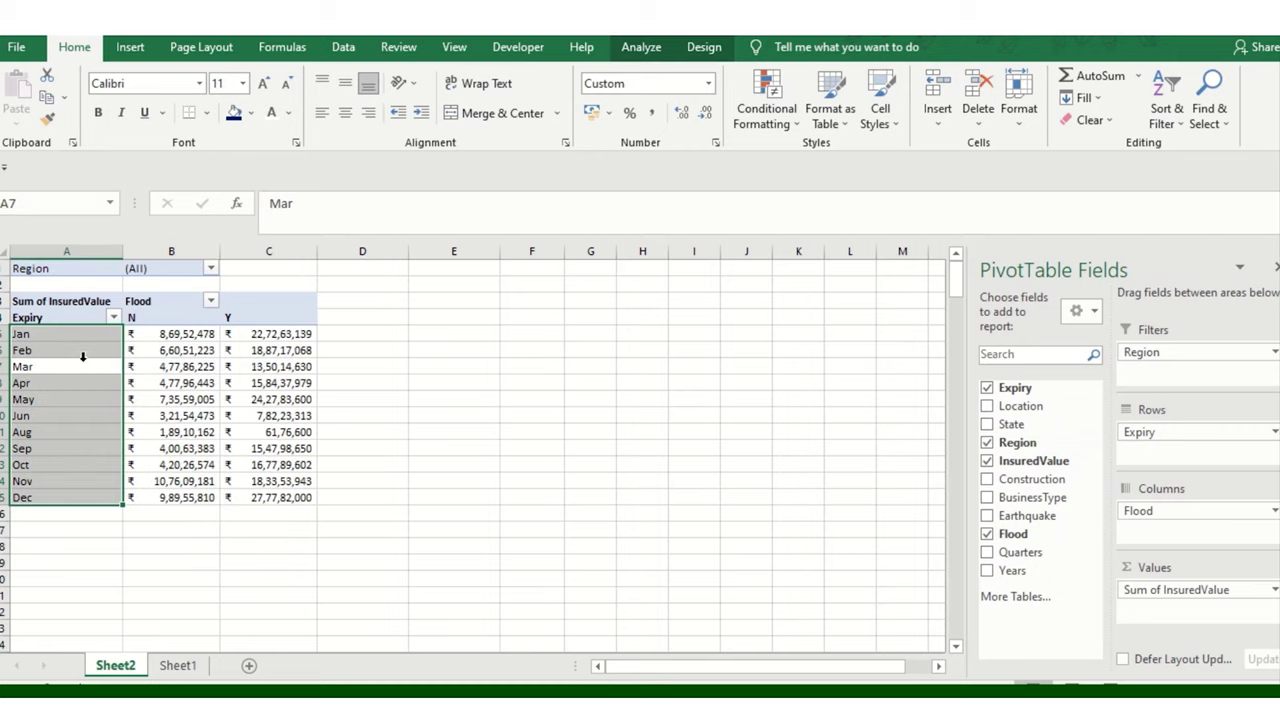
pyautogui.click(83, 366)
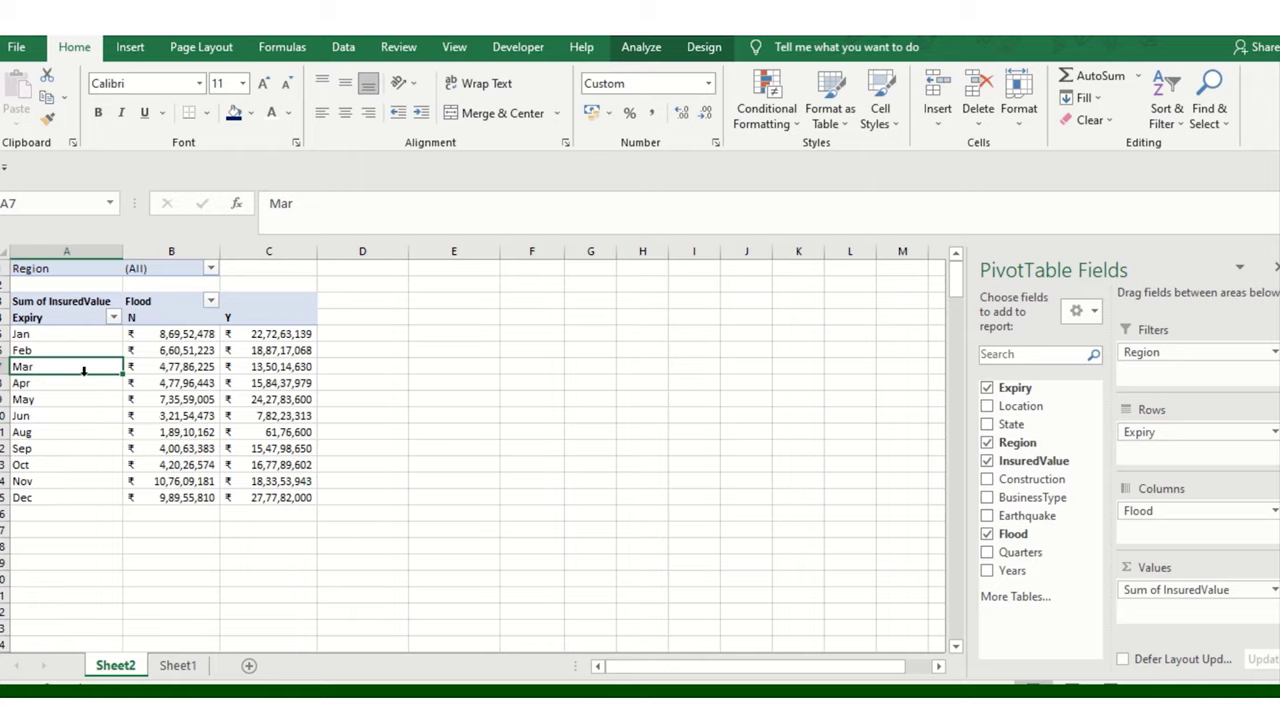
pyautogui.moveTo(80, 318); pyautogui.dragTo(60, 497)
pyautogui.rightClick(60, 433)
pyautogui.click(134, 277)
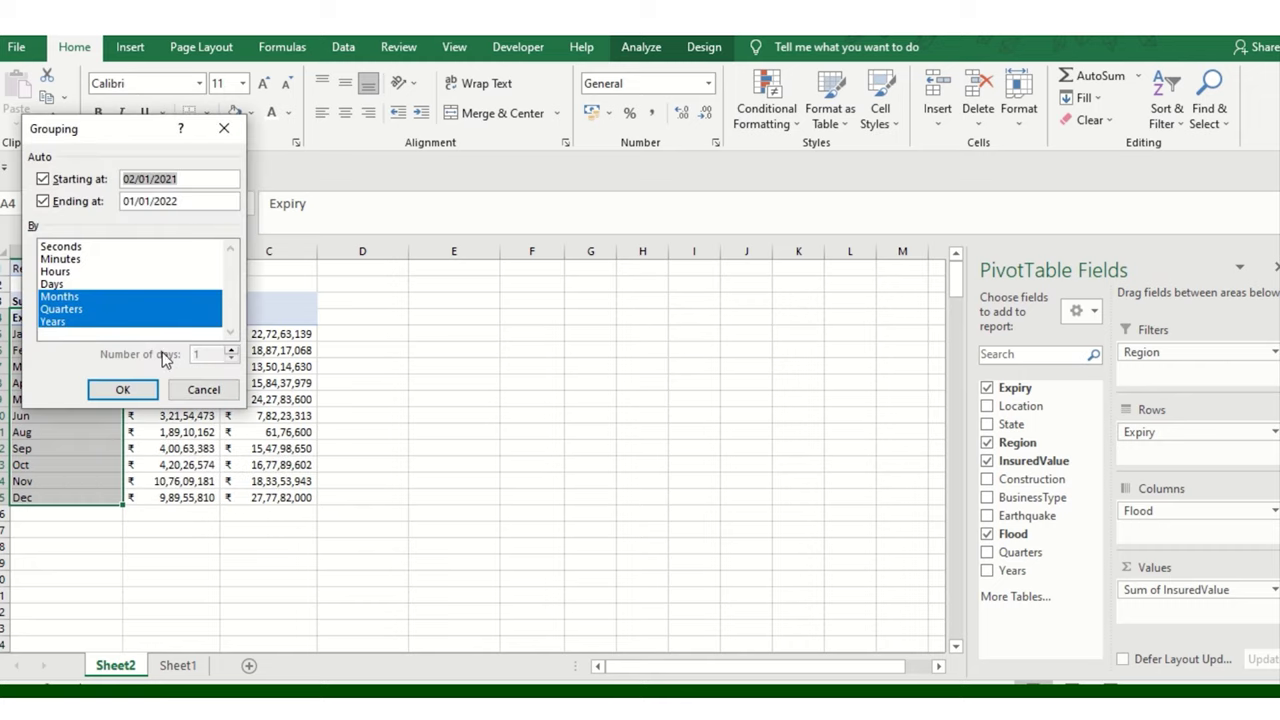
pyautogui.click(200, 389)
pyautogui.click(695, 482)
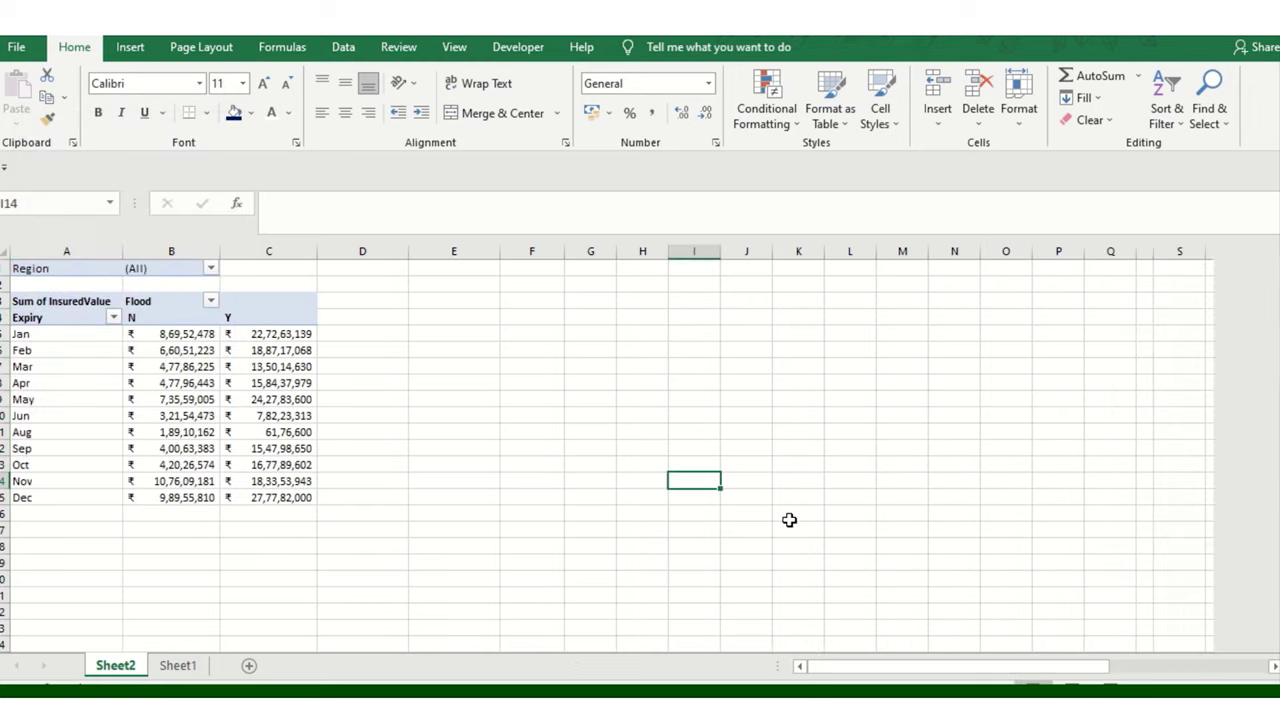
pyautogui.click(118, 366)
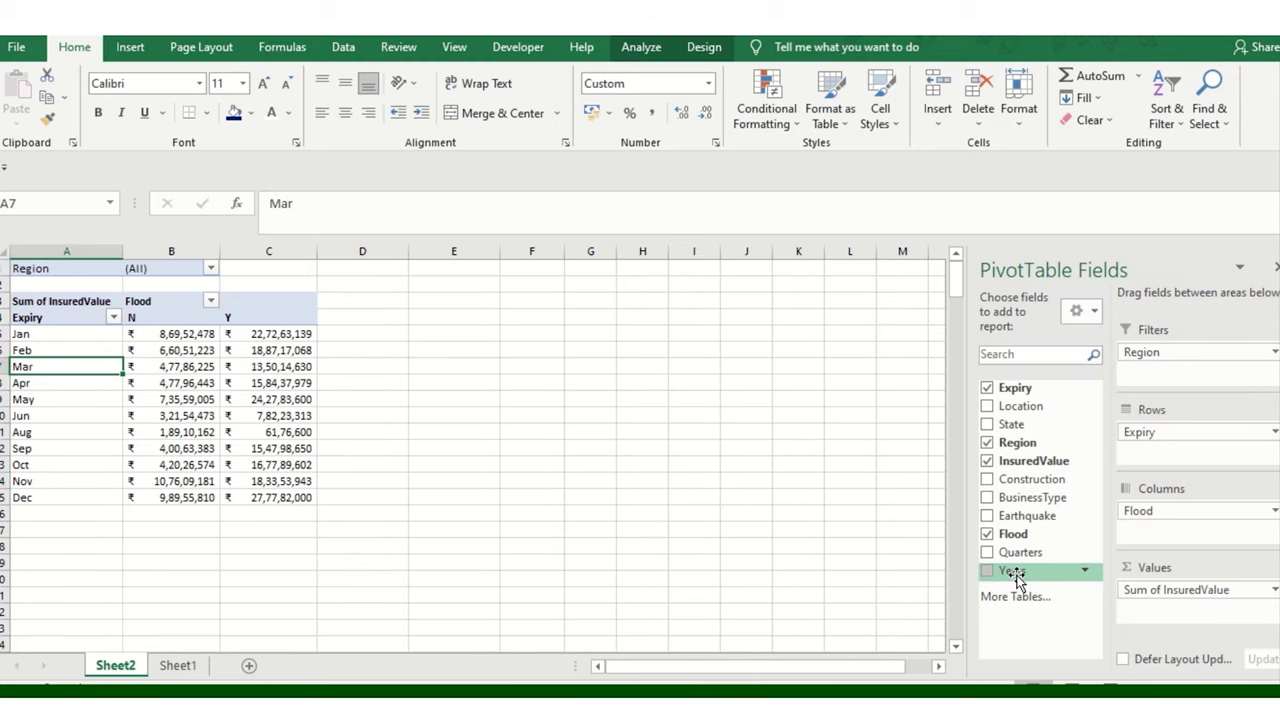
# - Put Years above Expiry in the pivot rows and nest Earthquake under Flood in the columns
pyautogui.moveTo(1016, 578); pyautogui.dragTo(1165, 450)
pyautogui.moveTo(1166, 462); pyautogui.dragTo(1179, 431)
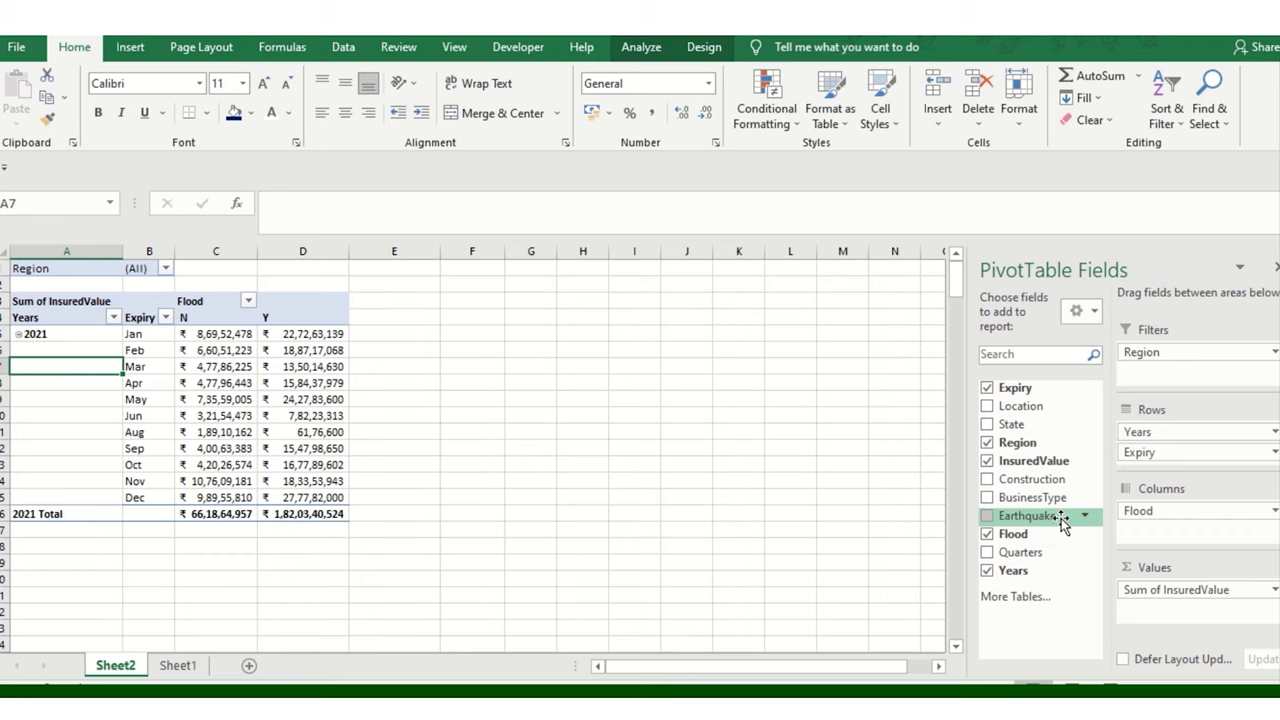
pyautogui.moveTo(1062, 525); pyautogui.dragTo(1197, 535)
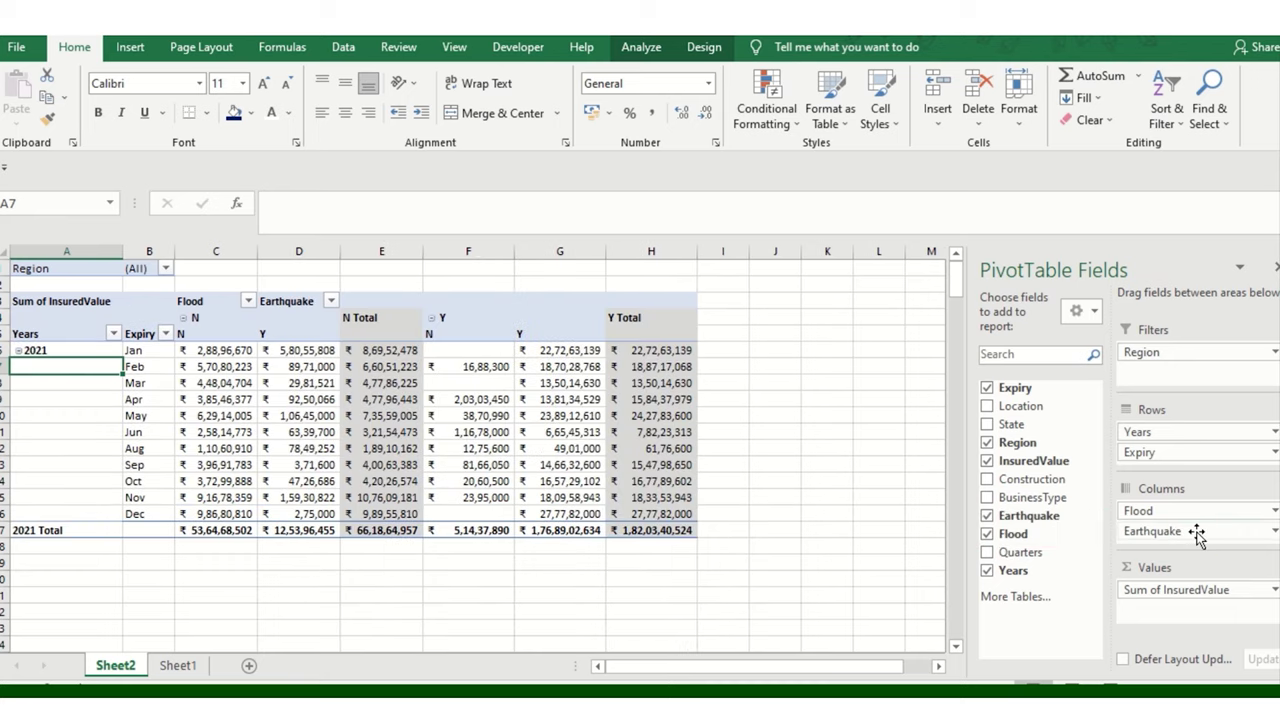
pyautogui.click(336, 433)
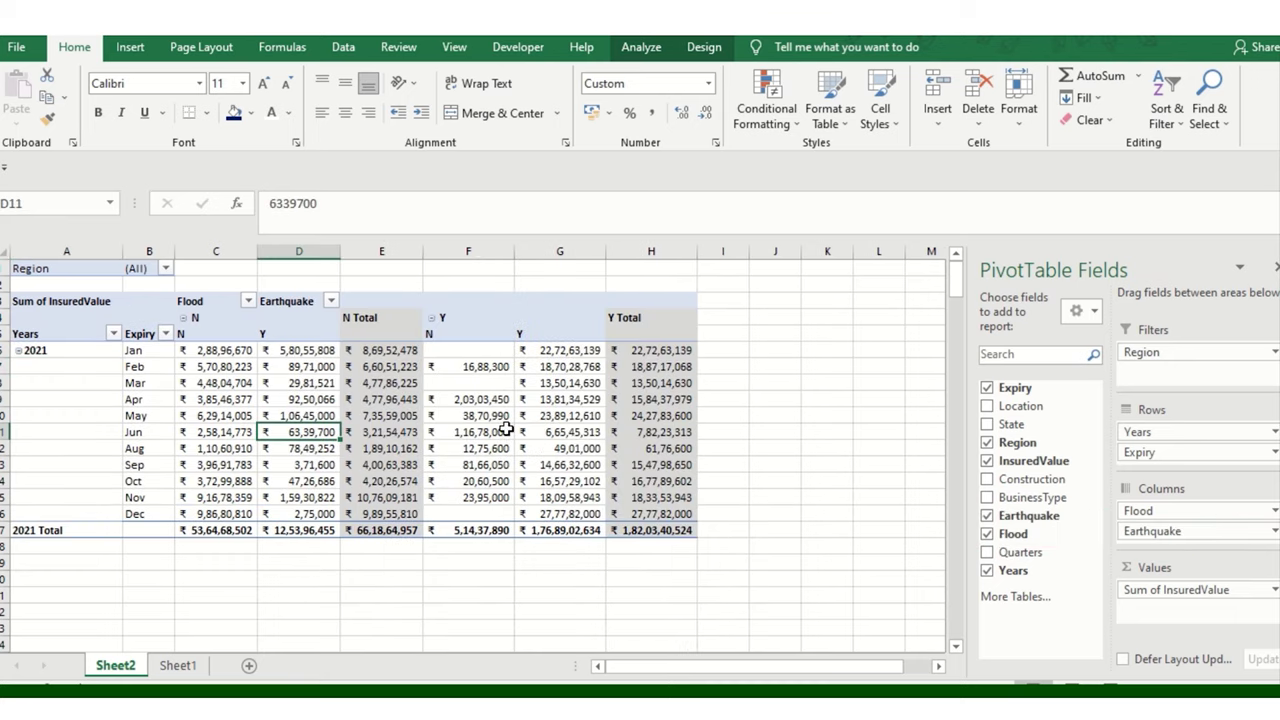
pyautogui.moveTo(355, 428)
pyautogui.moveTo(511, 402)
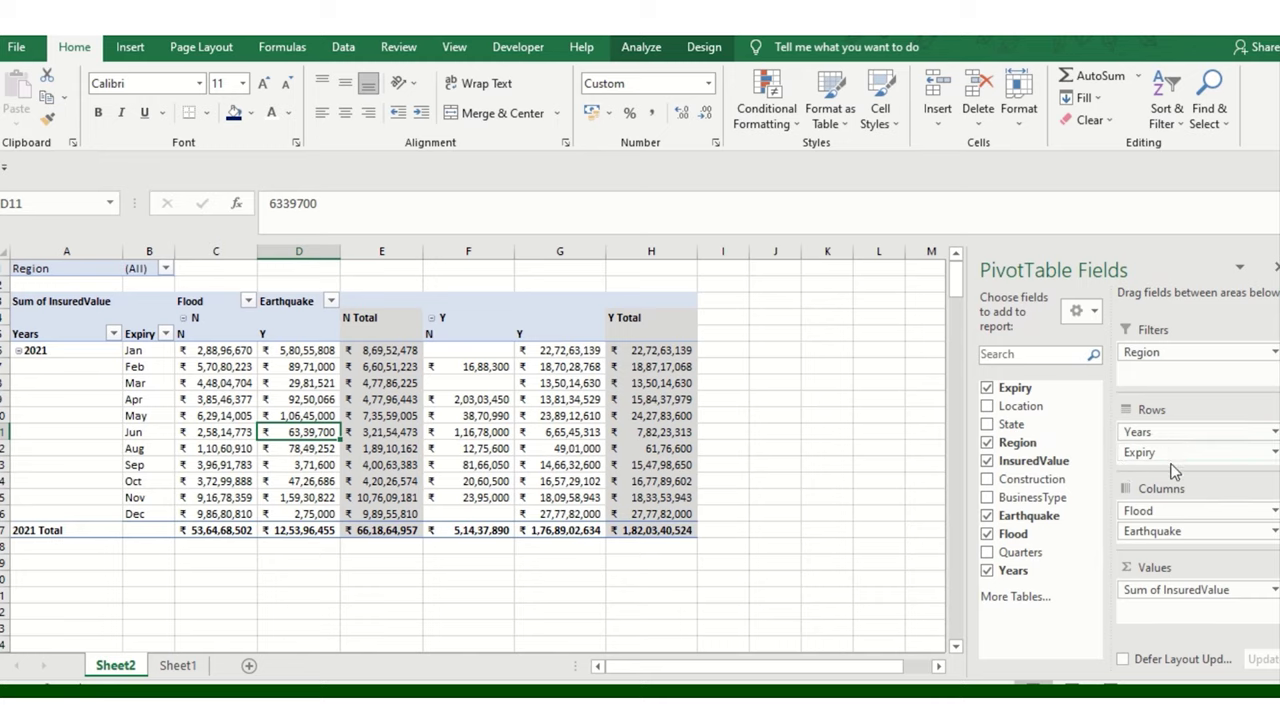
# - Replace Flood and Earthquake in the pivot columns with State, spreading IL to WI across
pyautogui.moveTo(1177, 515); pyautogui.dragTo(1050, 480)
pyautogui.moveTo(1014, 424); pyautogui.dragTo(1165, 510)
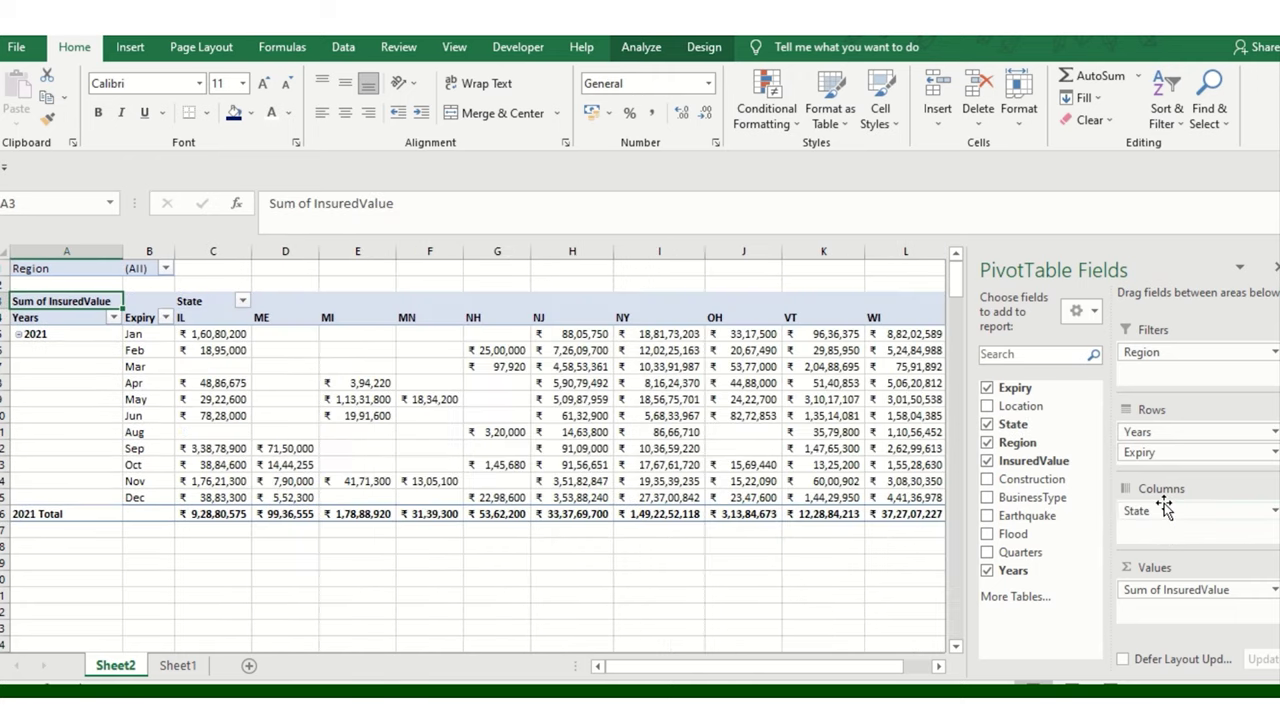
pyautogui.scroll(-2, 503, 366)
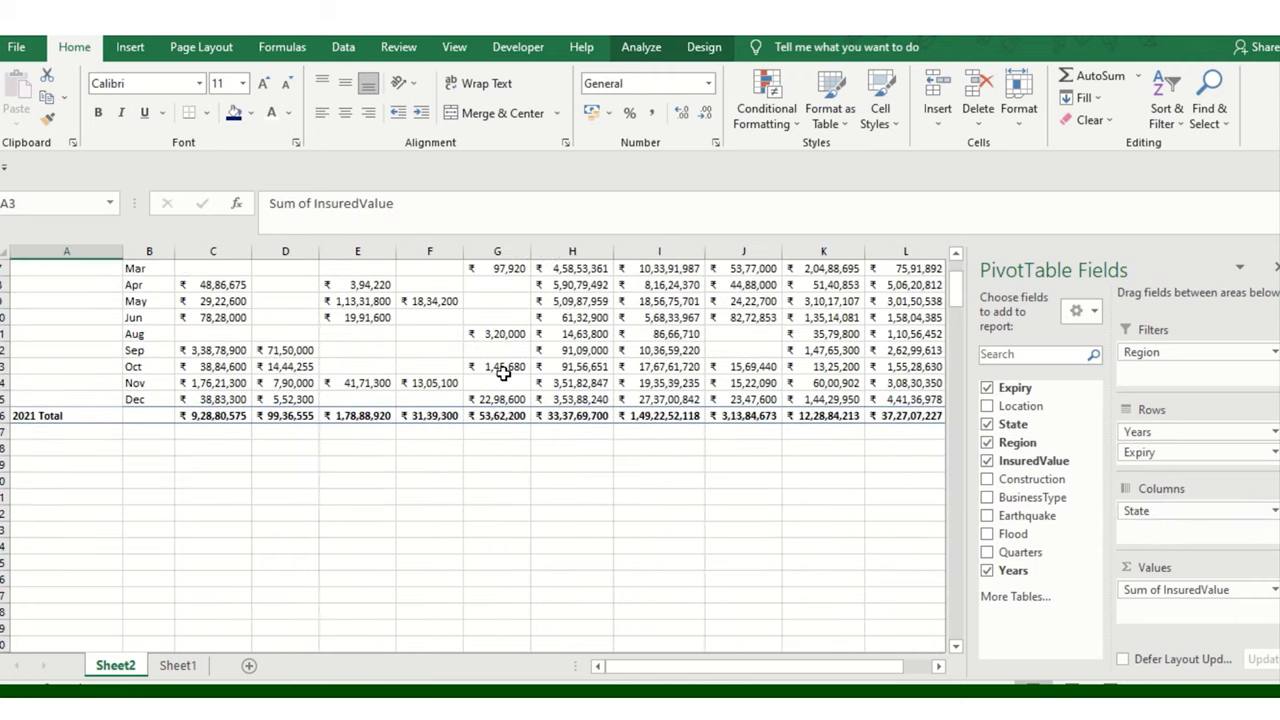
pyautogui.scroll(2, 503, 366)
pyautogui.click(378, 366)
pyautogui.moveTo(378, 366)
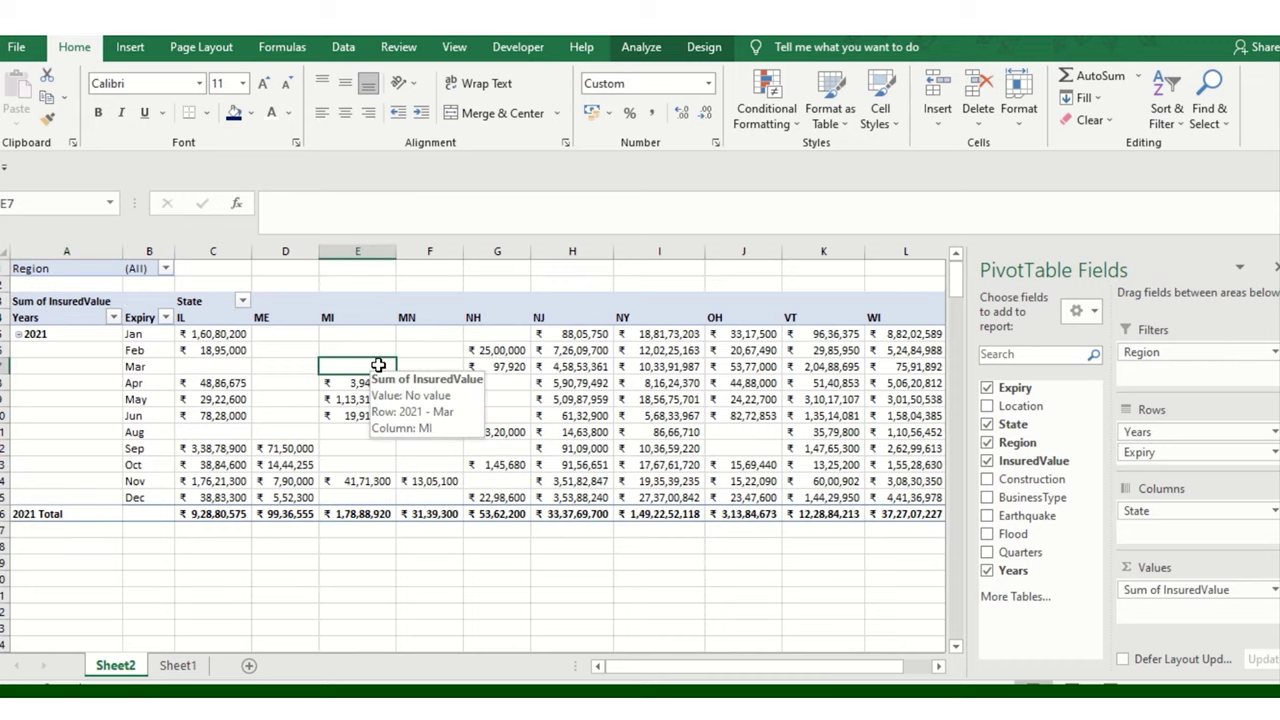
pyautogui.press('Right')
pyautogui.press('Right')
pyautogui.press('Right')
pyautogui.press('Right')
pyautogui.press('Right')
pyautogui.press('Right')
pyautogui.press('Right')
pyautogui.press('Right')
pyautogui.press('Right')
pyautogui.press('Right')
pyautogui.press('Right')
pyautogui.press('Right')
pyautogui.press('Right')
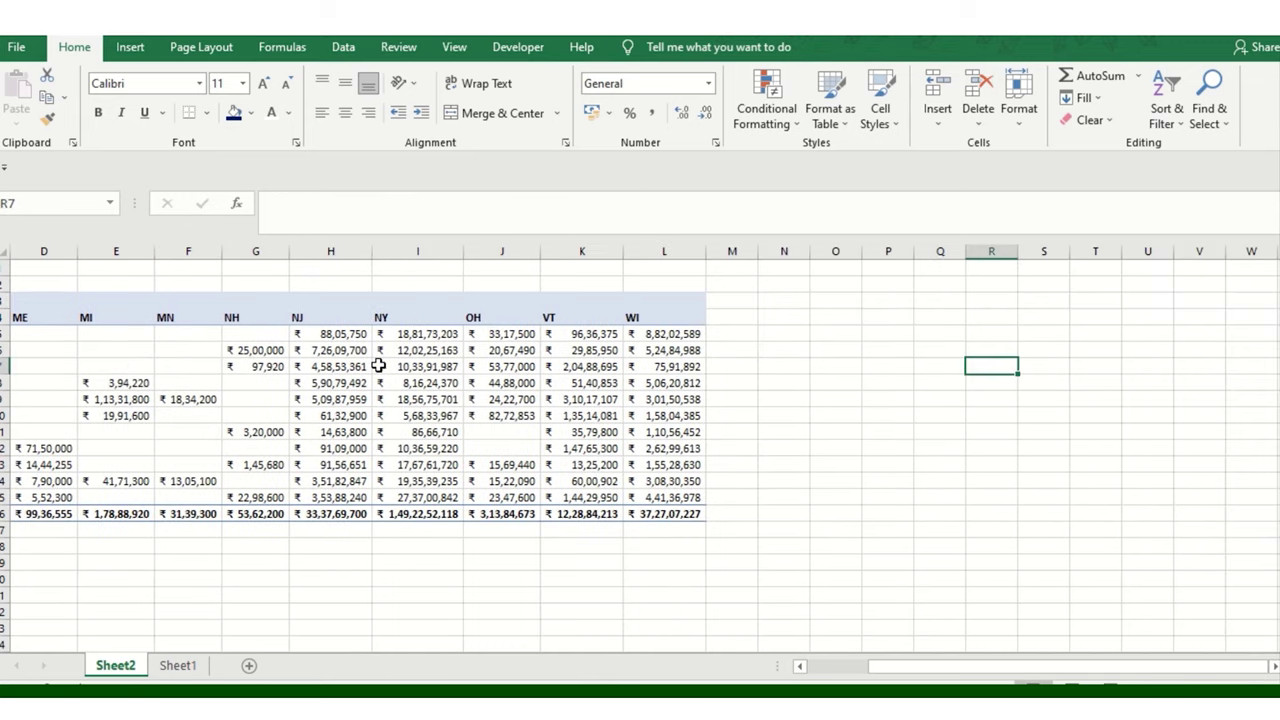
pyautogui.press('Left')
pyautogui.press('Left')
pyautogui.press('Left')
pyautogui.press('Left')
pyautogui.press('Left')
pyautogui.press('Left')
pyautogui.press('Left')
pyautogui.press('Left')
pyautogui.press('Left')
pyautogui.press('Left')
pyautogui.press('Left')
pyautogui.press('Left')
pyautogui.press('Left')
pyautogui.press('Left')
pyautogui.press('Left')
pyautogui.press('Left')
pyautogui.press('Left')
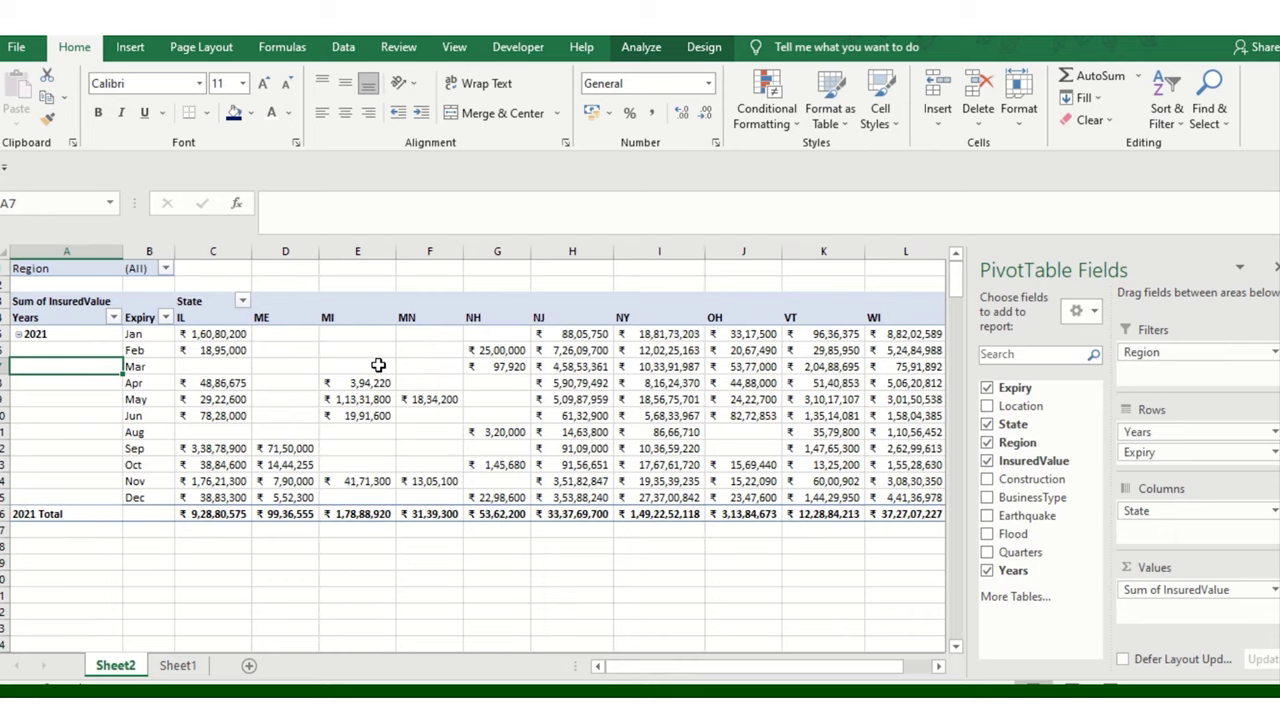
# - Set the pivot to Do Not Show Subtotals so the 2021 Total row disappears
pyautogui.click(702, 47)
pyautogui.click(28, 124)
pyautogui.click(86, 154)
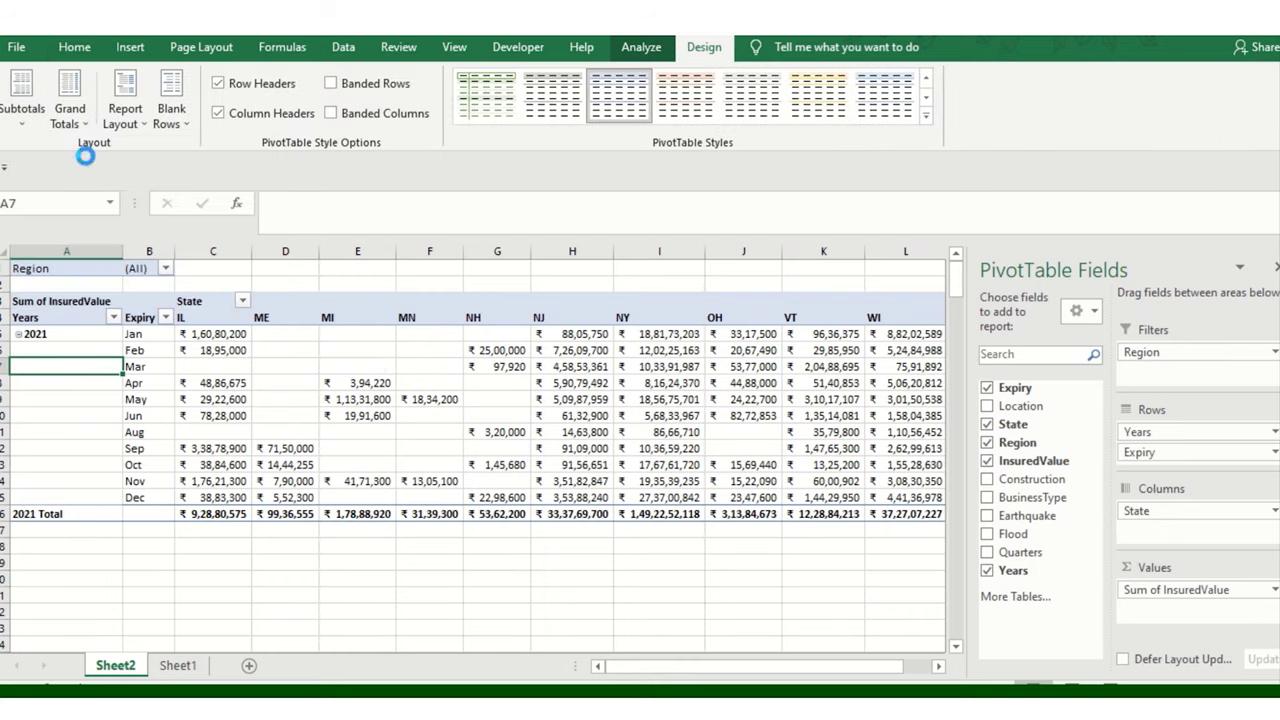
pyautogui.click(316, 372)
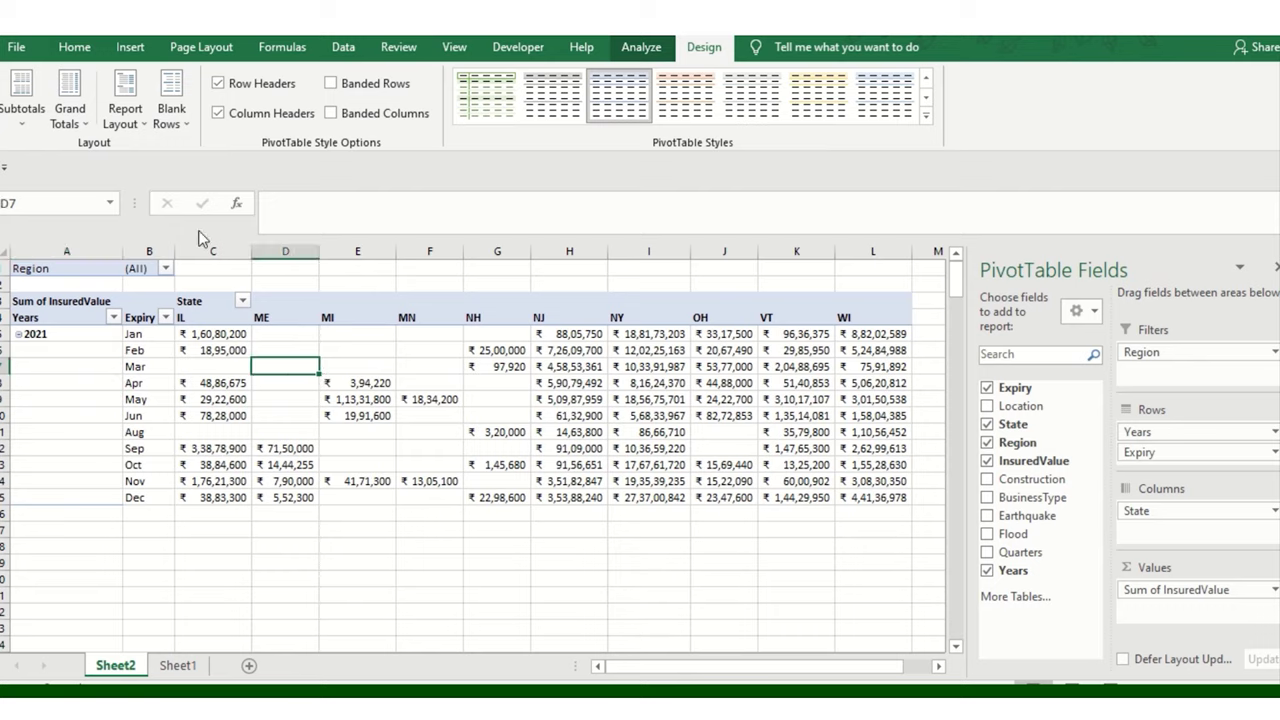
pyautogui.click(130, 48)
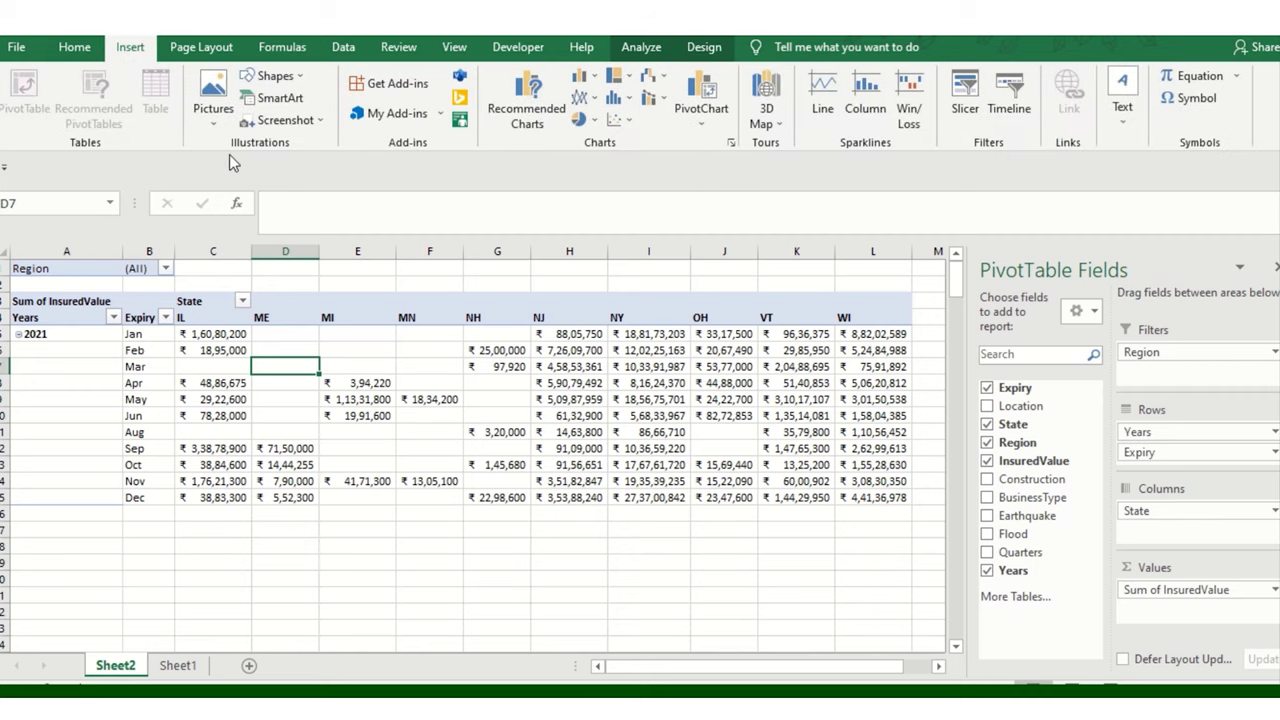
# - Insert a recommended Pie PivotChart, then enlarge it and move it up-left over the table
pyautogui.click(335, 448)
pyautogui.click(303, 404)
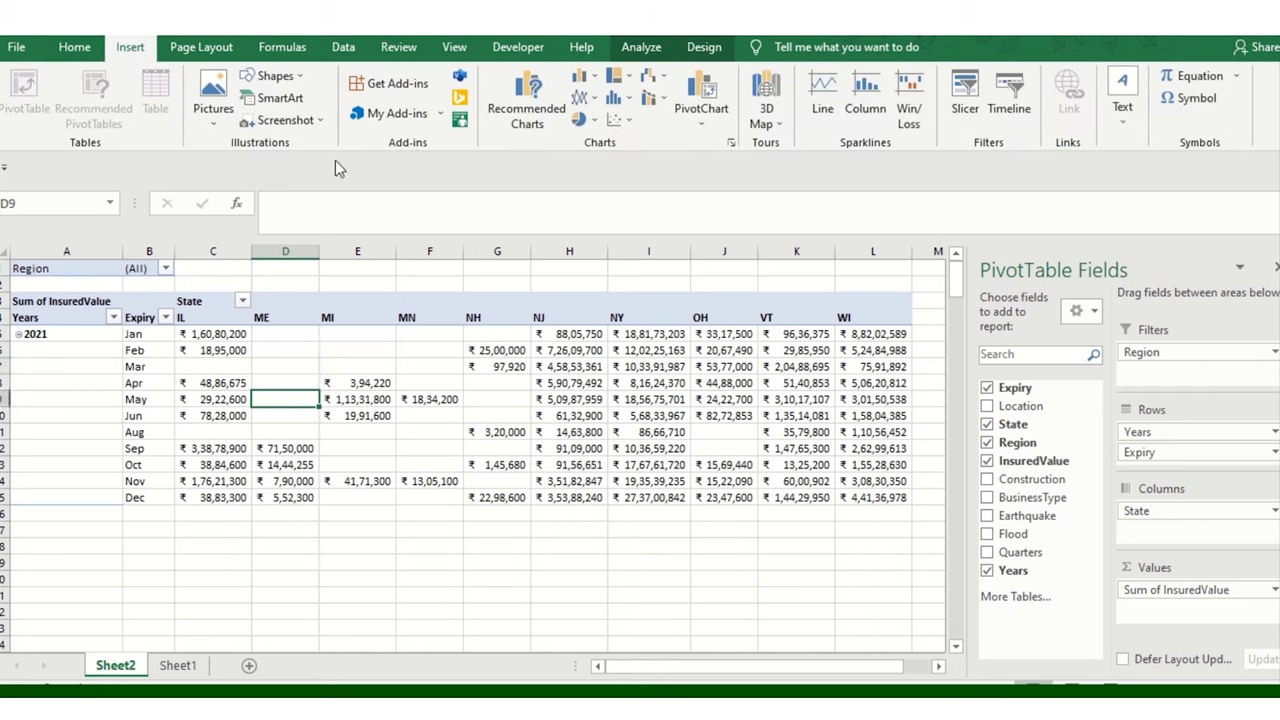
pyautogui.click(558, 118)
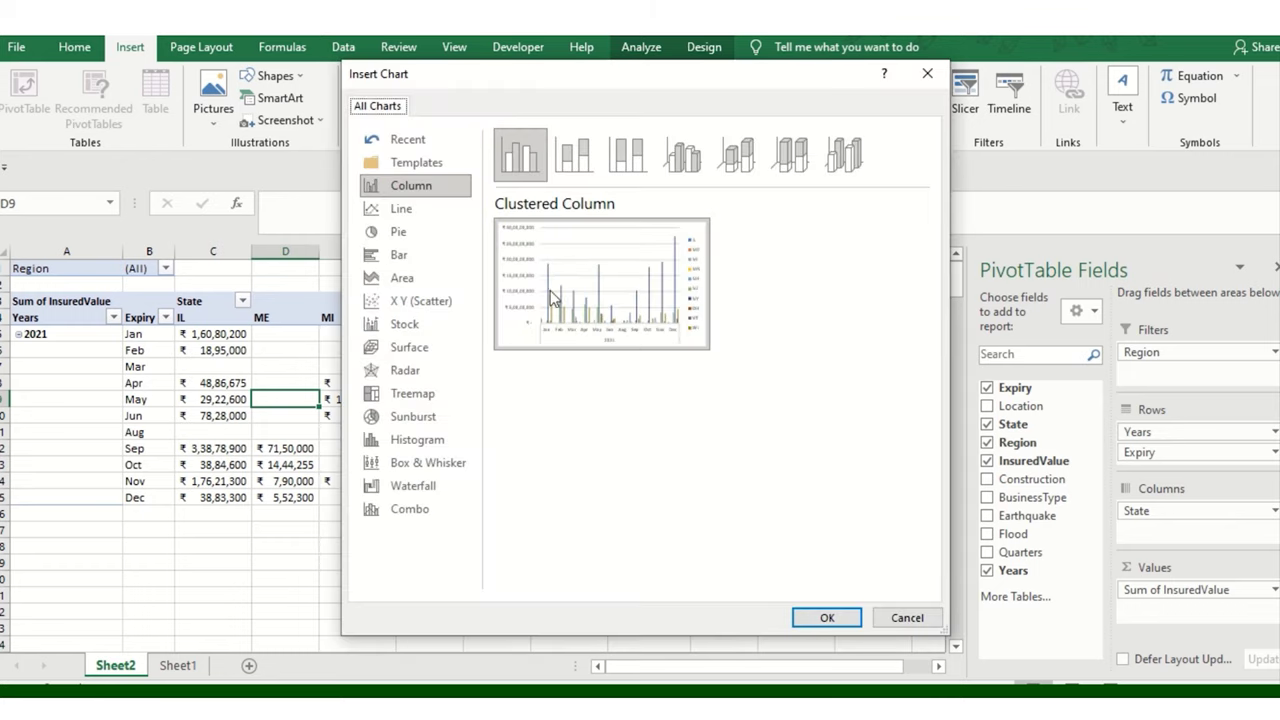
pyautogui.click(572, 158)
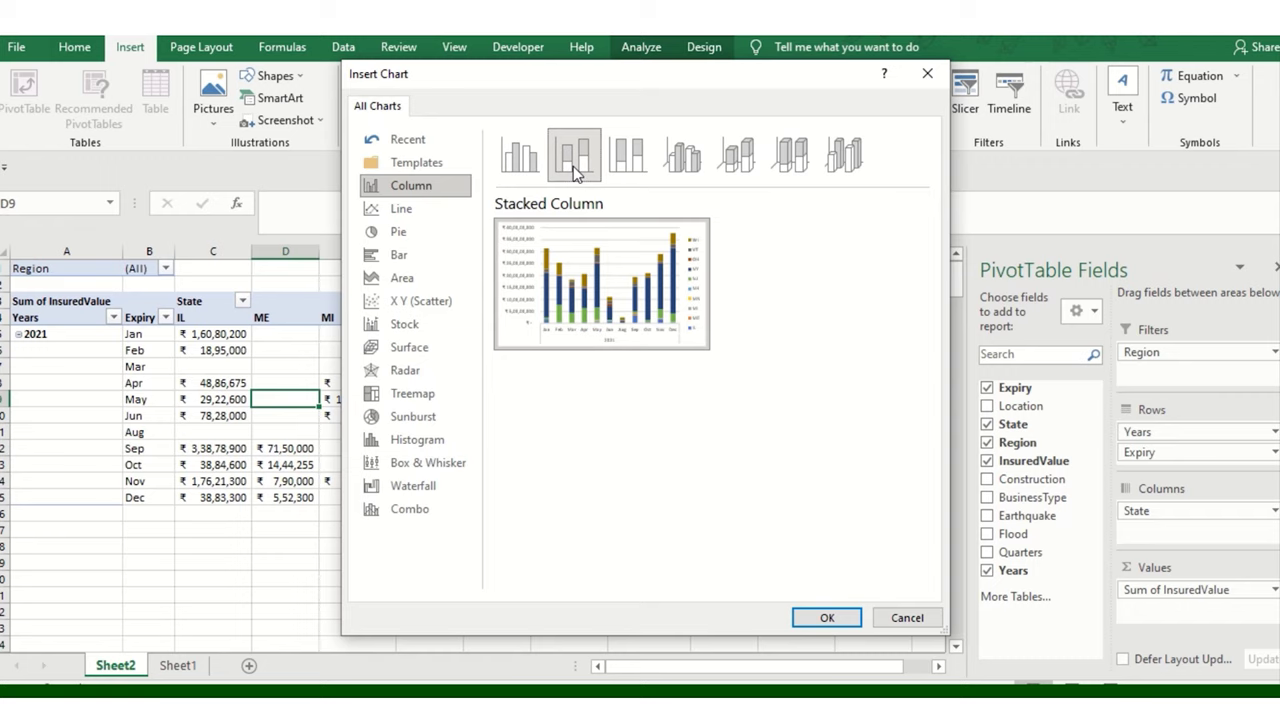
pyautogui.click(425, 232)
pyautogui.click(824, 617)
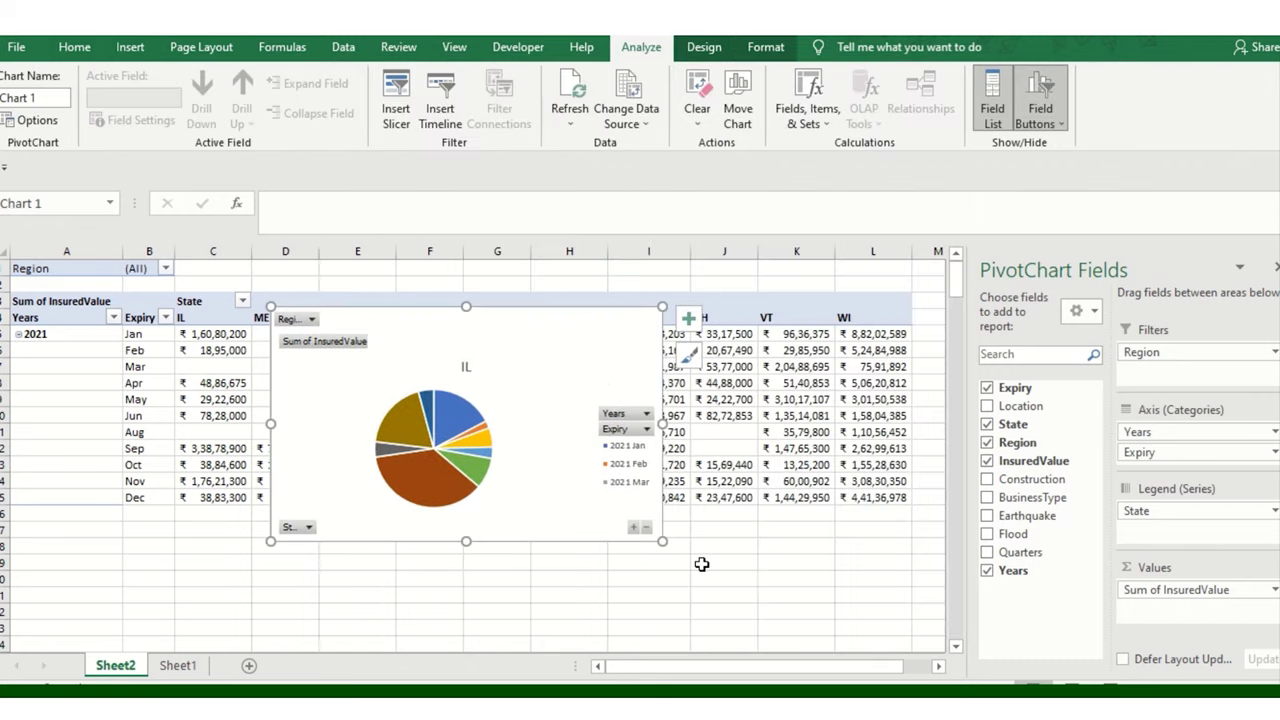
pyautogui.moveTo(661, 543); pyautogui.dragTo(720, 612)
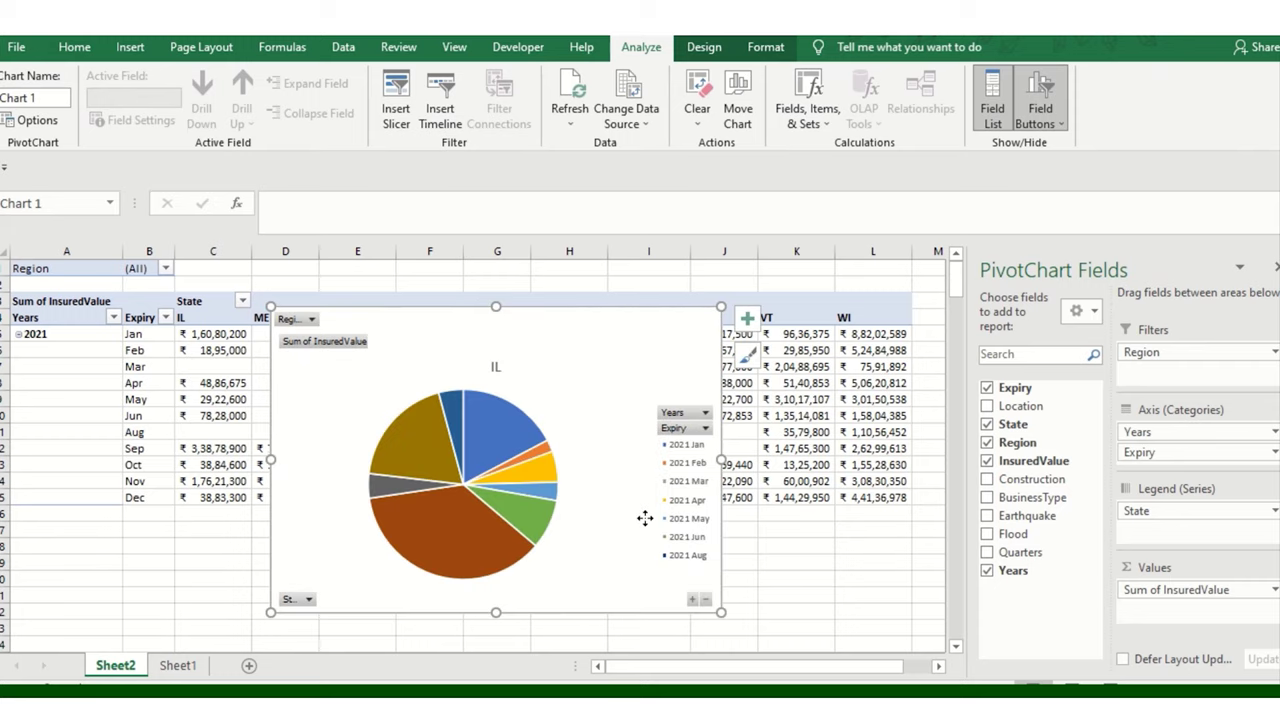
pyautogui.moveTo(645, 518); pyautogui.dragTo(572, 500)
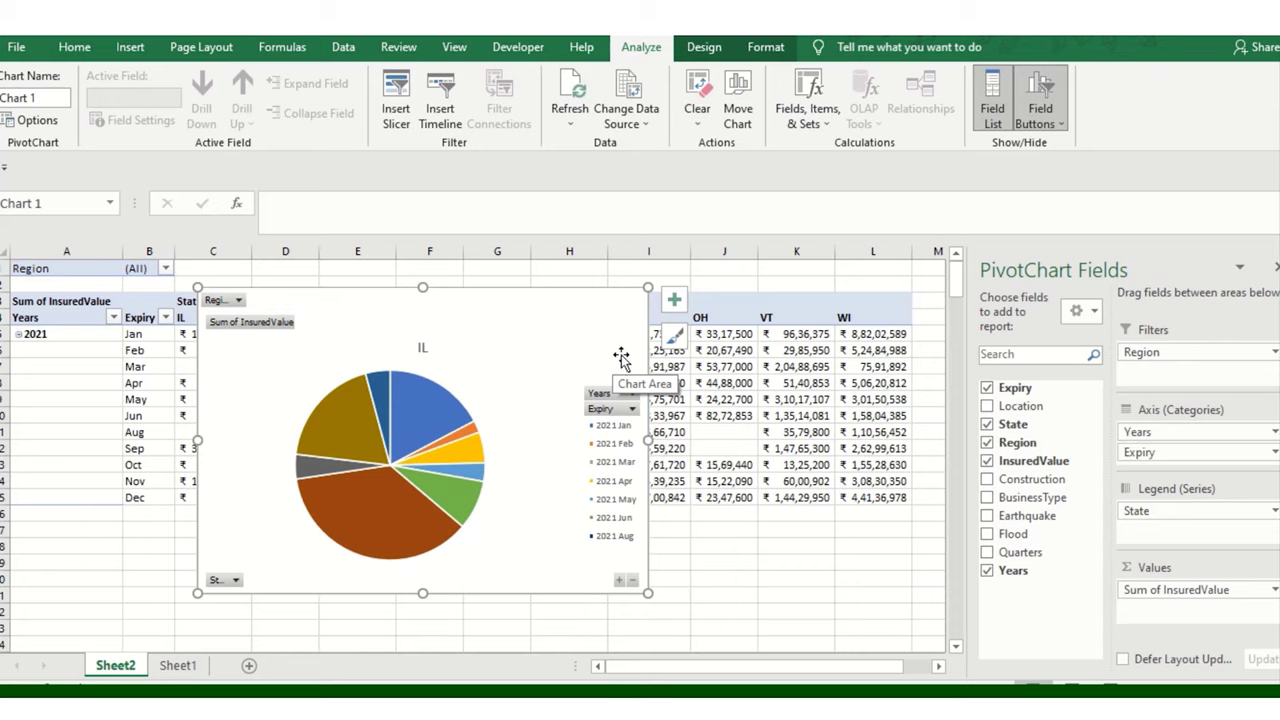
pyautogui.click(810, 588)
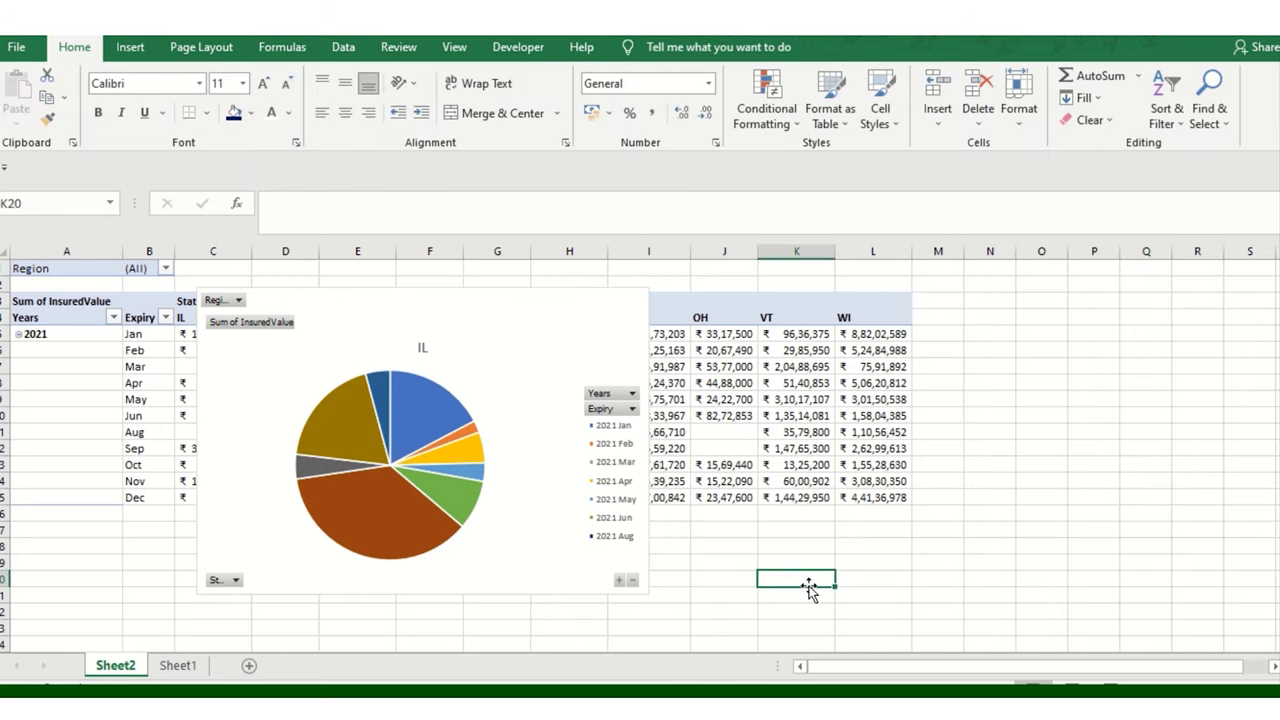
# - Type the notes 'AF' and 'qUIck cHART' in row 20, then delete everything in J20:L20
pyautogui.write('AF')
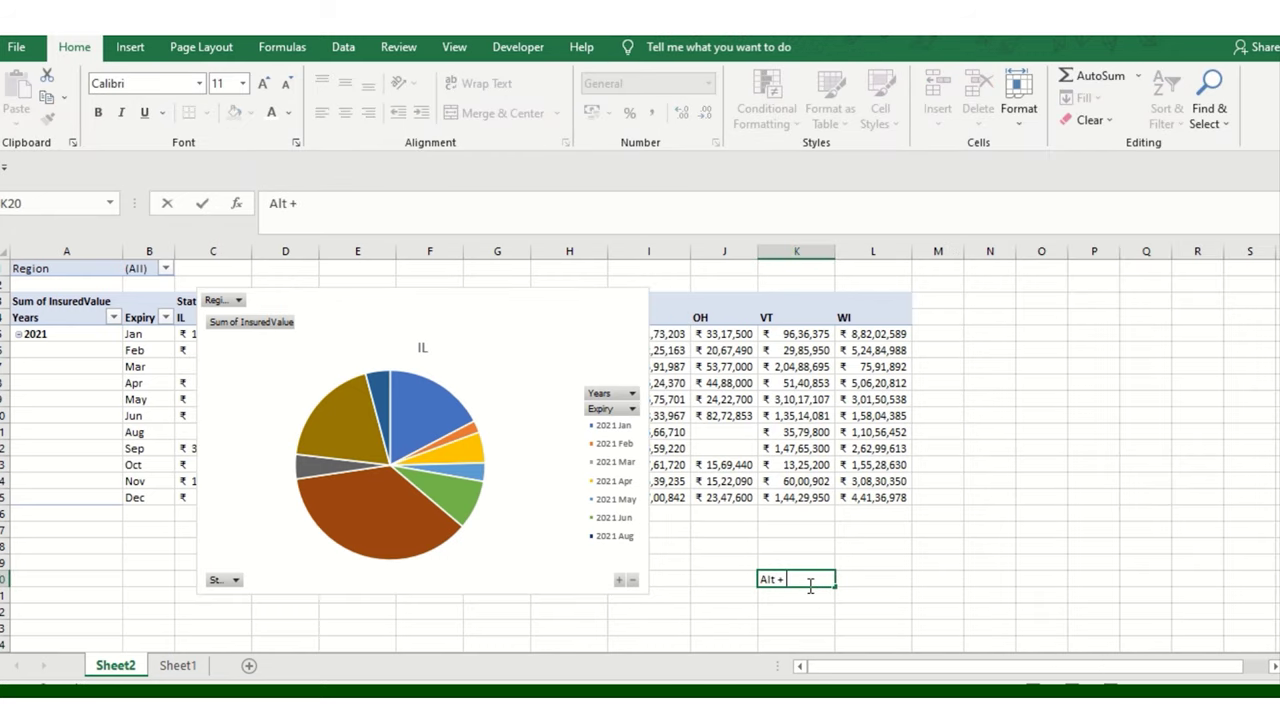
pyautogui.press('Return')
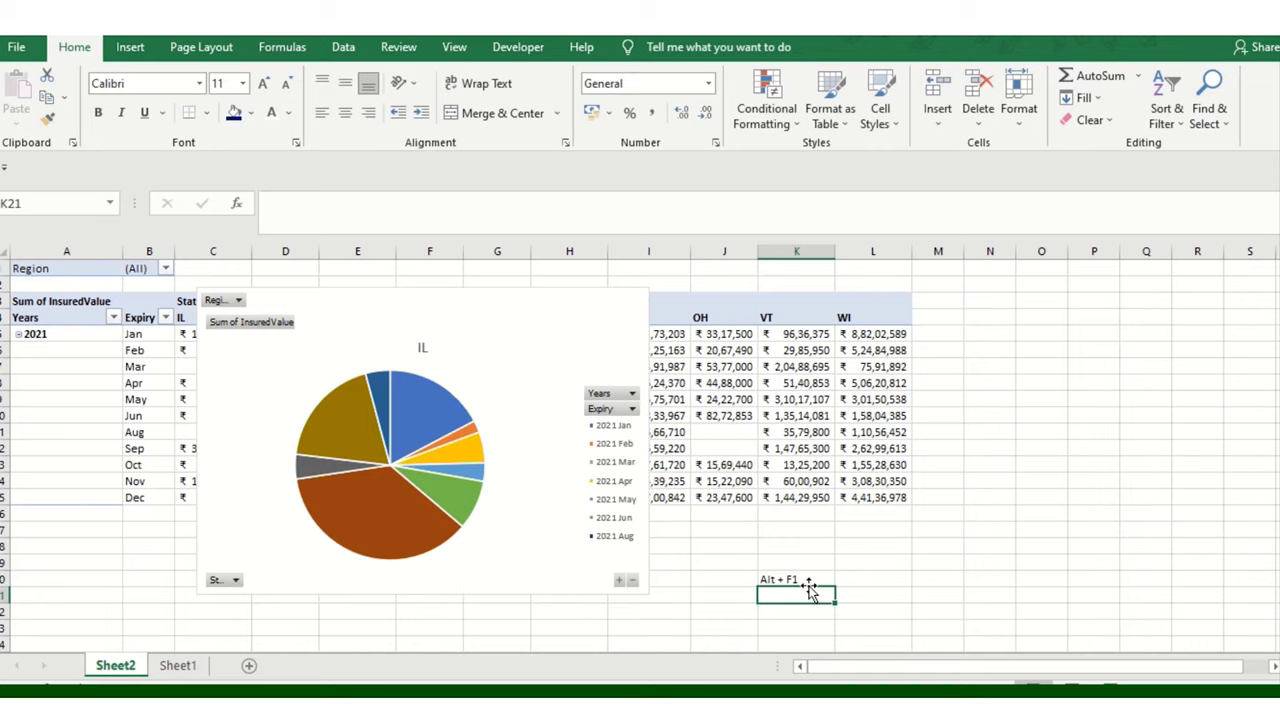
pyautogui.press('Up')
pyautogui.press('Right')
pyautogui.write('q')
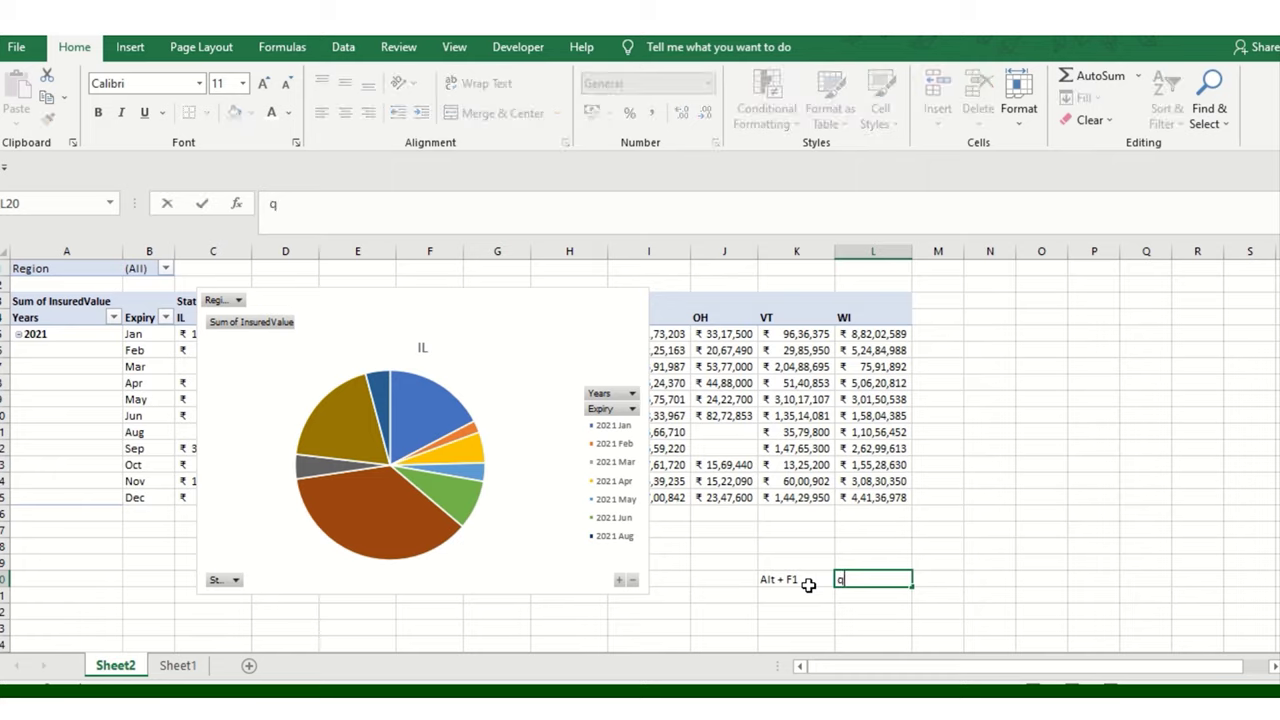
pyautogui.write('UIck cHART')
pyautogui.press('Return')
pyautogui.press('Up')
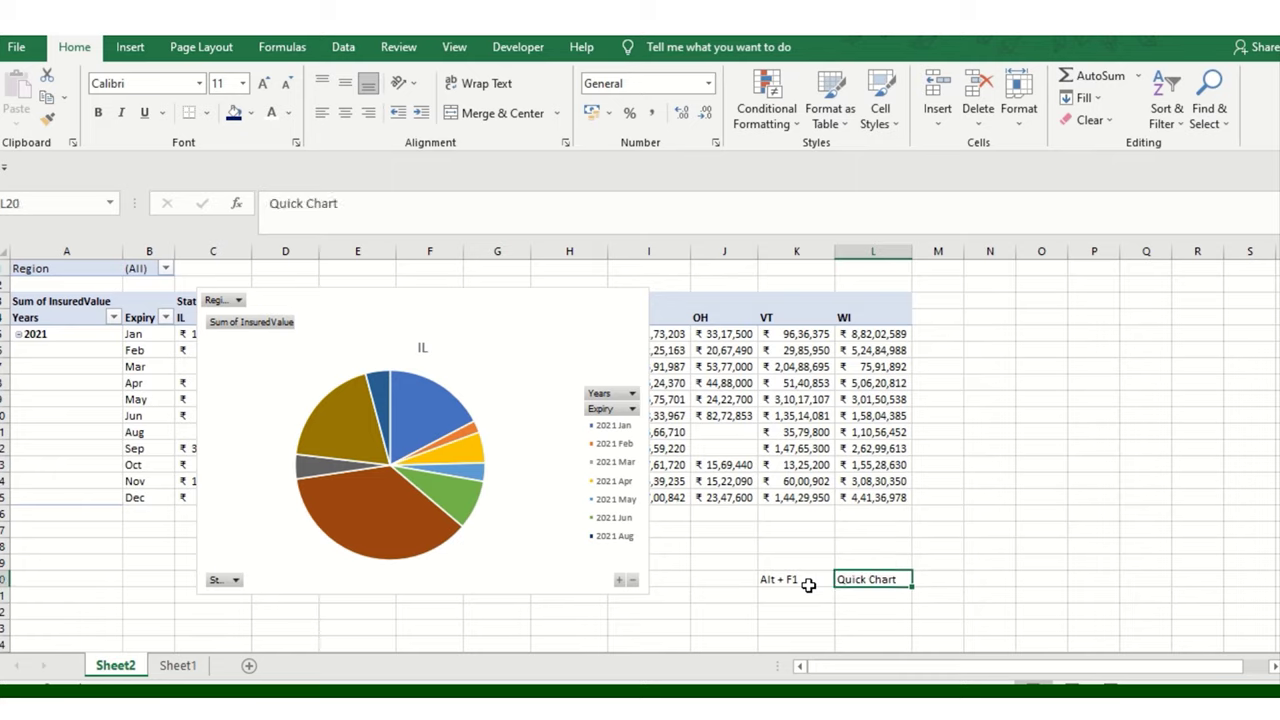
pyautogui.hotkey('shift', 'Left')
pyautogui.hotkey('shift', 'Left')
pyautogui.press('Delete')
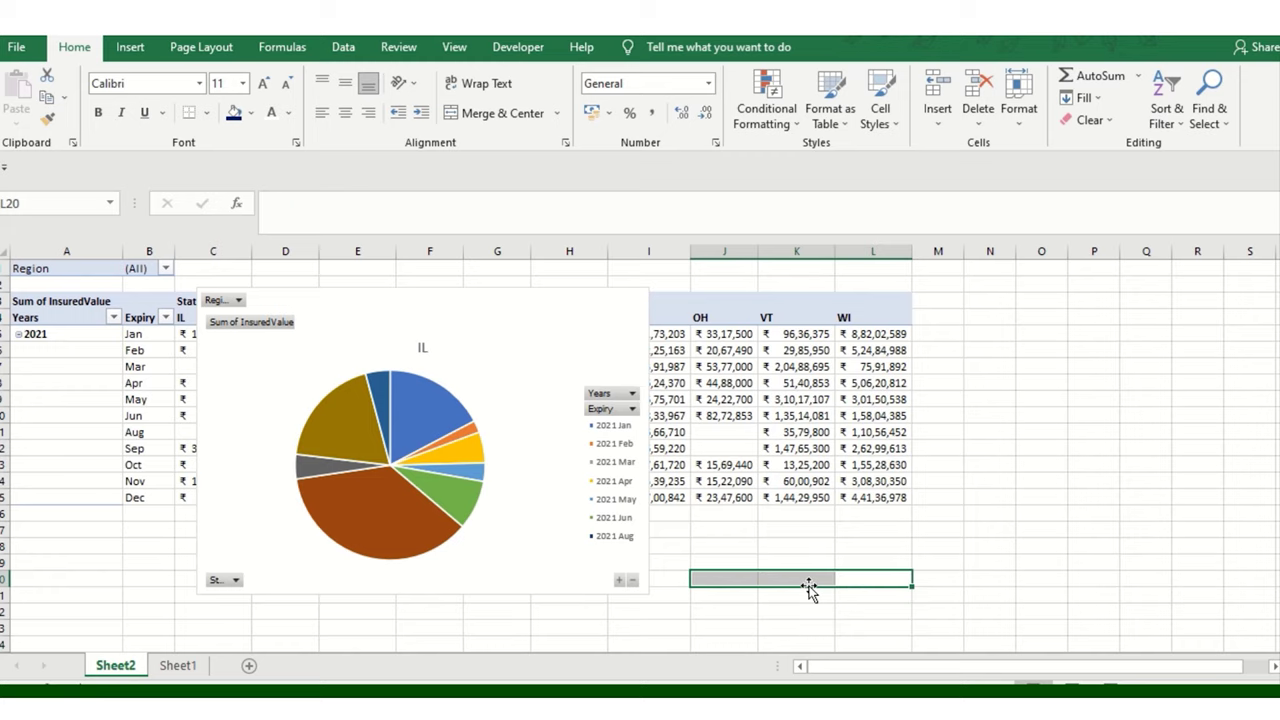
pyautogui.click(340, 360)
# - Drop Expiry and Years, filter by Quarters, put State and Region across columns, and delete the pie chart
pyautogui.moveTo(348, 312); pyautogui.dragTo(382, 344)
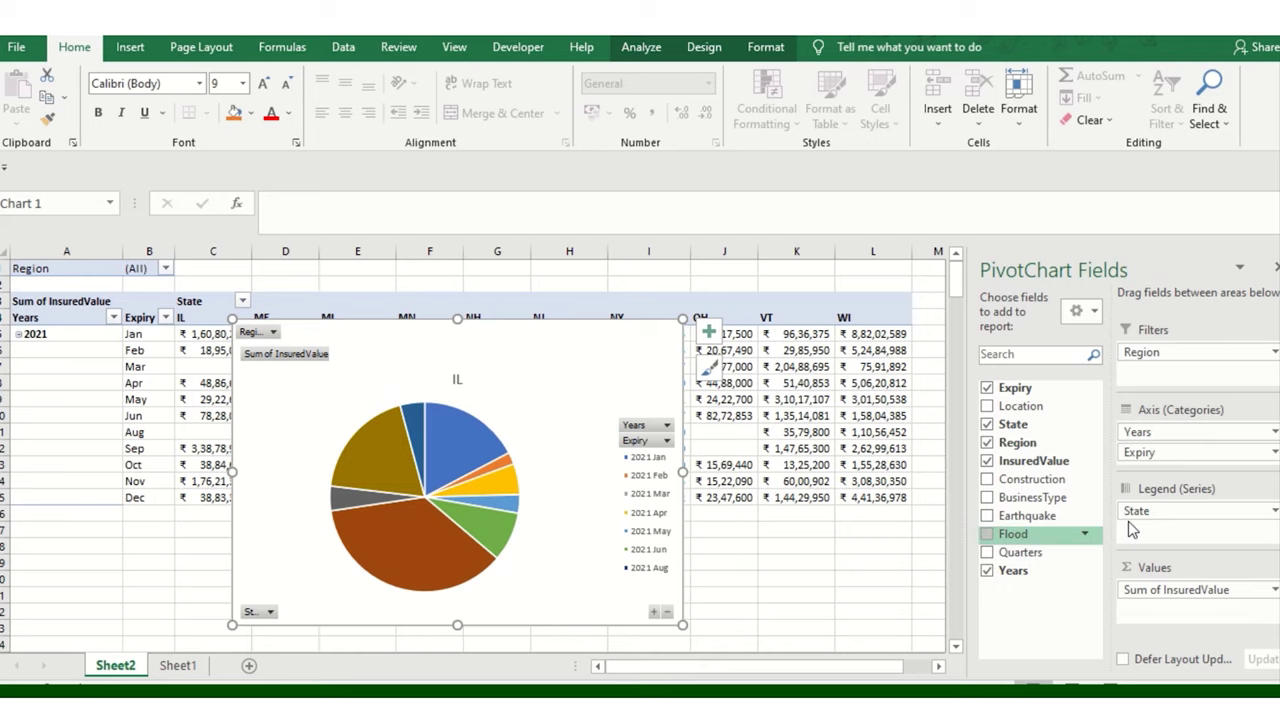
pyautogui.moveTo(1172, 358)
pyautogui.mouseDown()
pyautogui.moveTo(1180, 543)
pyautogui.moveTo(1200, 506)
pyautogui.moveTo(1170, 360)
pyautogui.mouseUp()
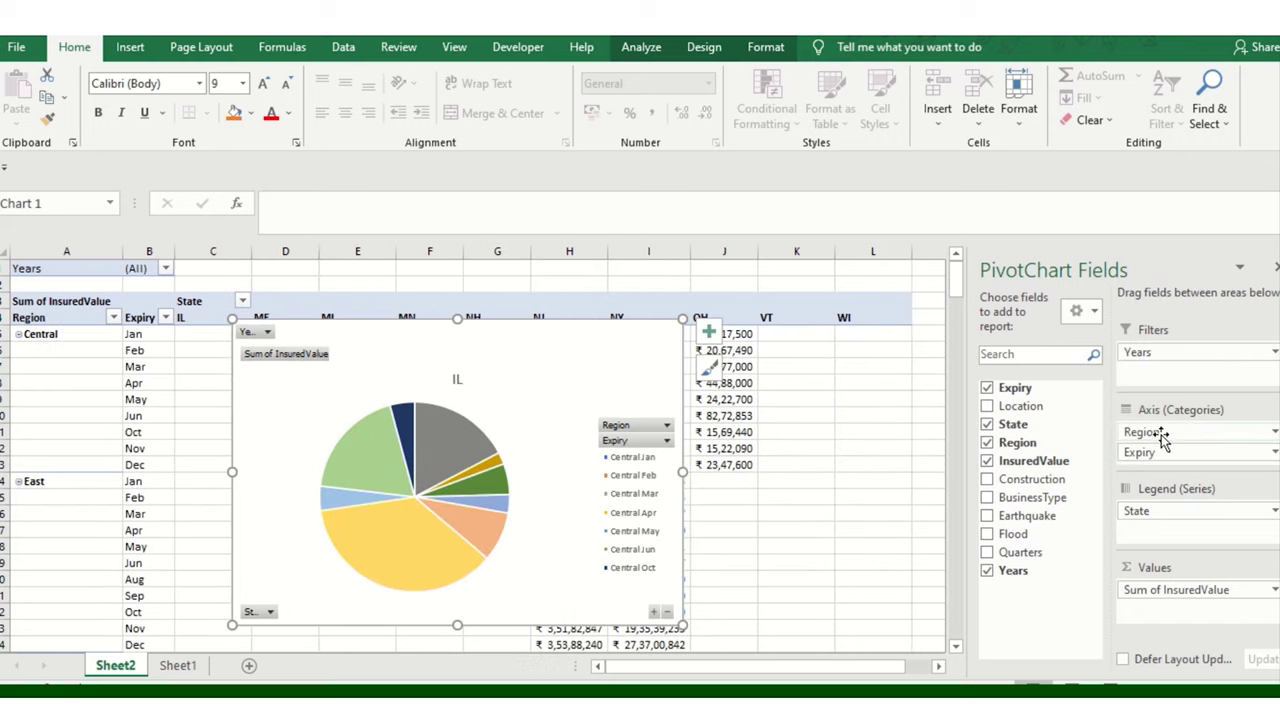
pyautogui.moveTo(1166, 451); pyautogui.dragTo(1022, 441)
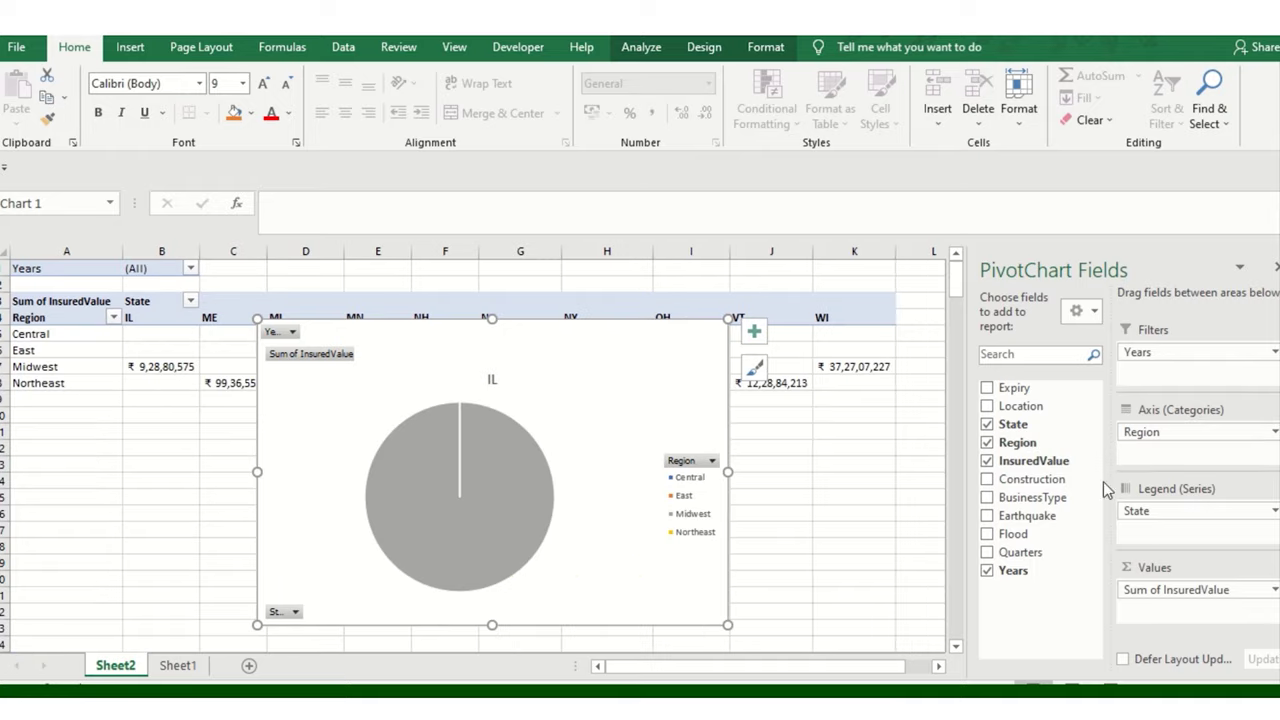
pyautogui.moveTo(1177, 360); pyautogui.dragTo(1025, 450)
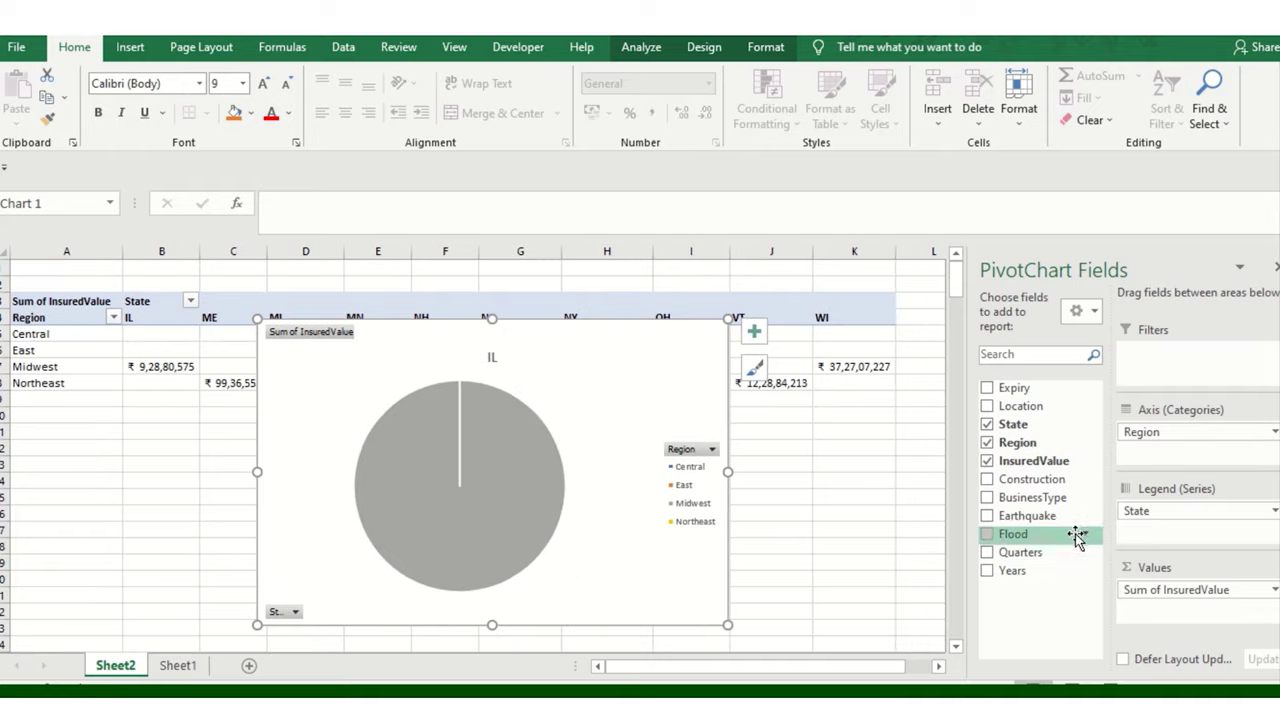
pyautogui.moveTo(1028, 553); pyautogui.dragTo(1162, 382)
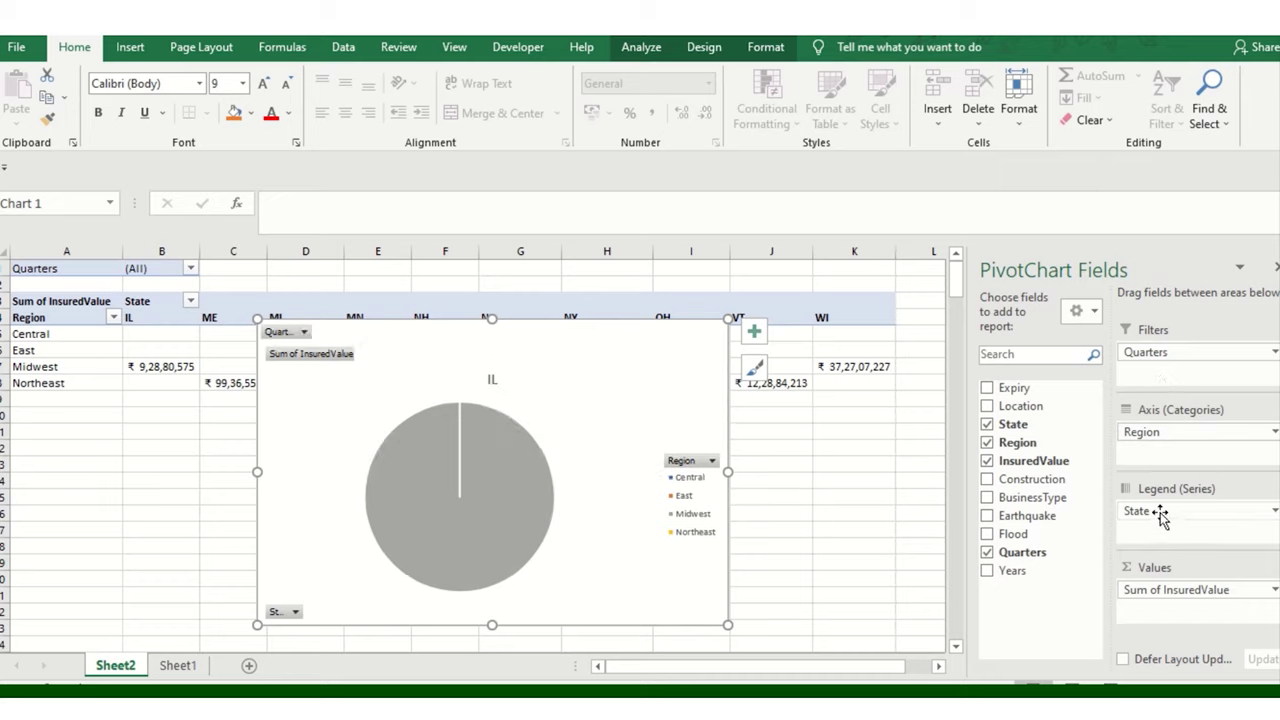
pyautogui.moveTo(1176, 440); pyautogui.dragTo(1188, 550)
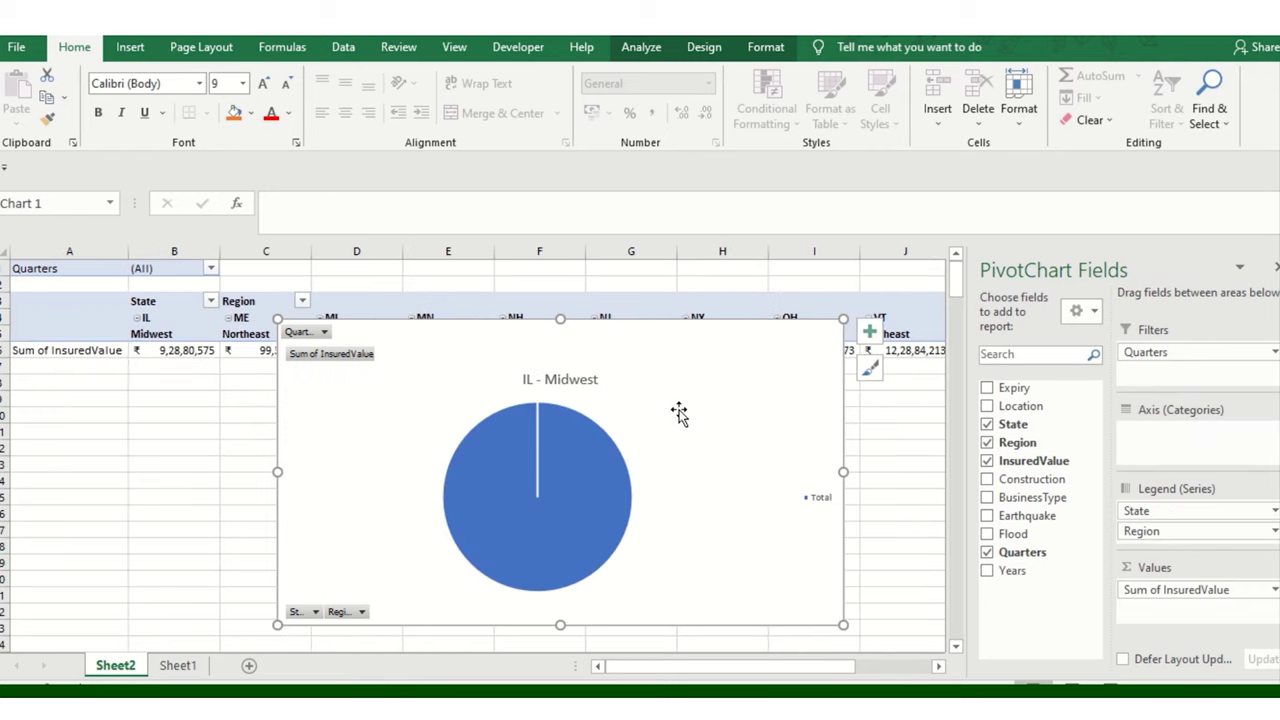
pyautogui.press('Delete')
pyautogui.click(450, 320)
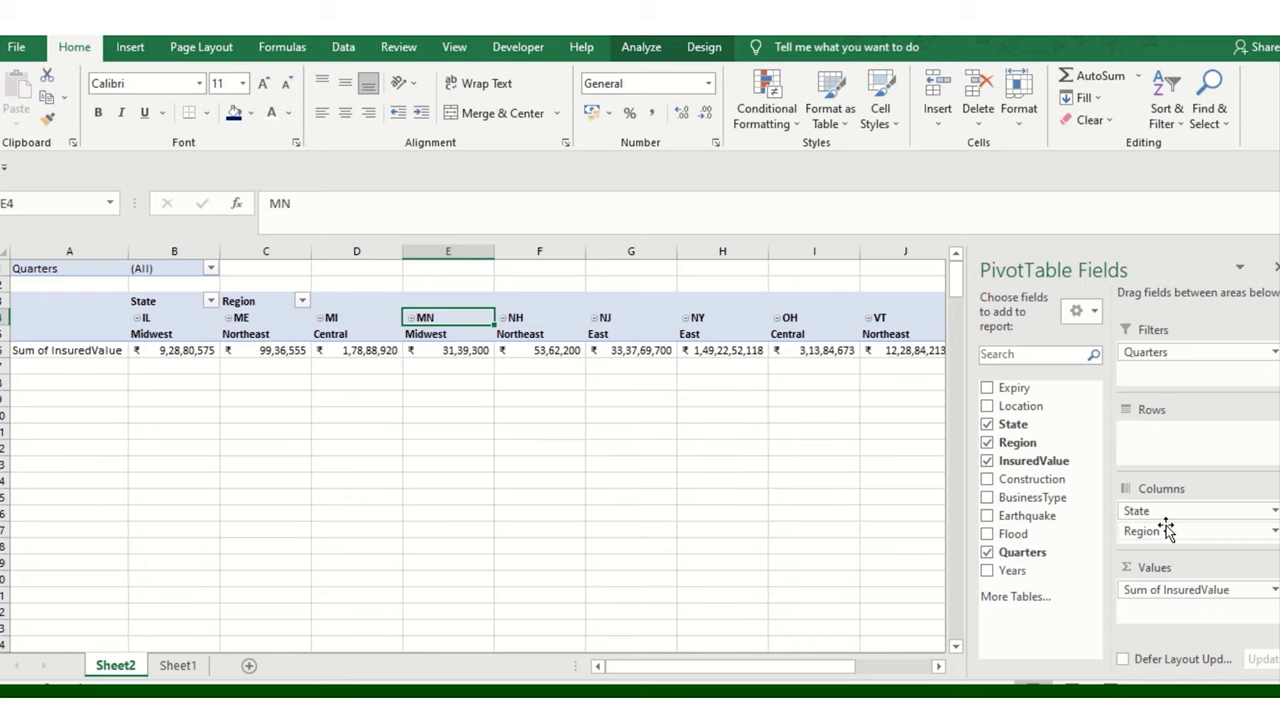
# - Take Region and State out of the pivot columns and place State in Rows
pyautogui.moveTo(1143, 531); pyautogui.dragTo(1045, 525)
pyautogui.moveTo(1175, 513); pyautogui.dragTo(1057, 500)
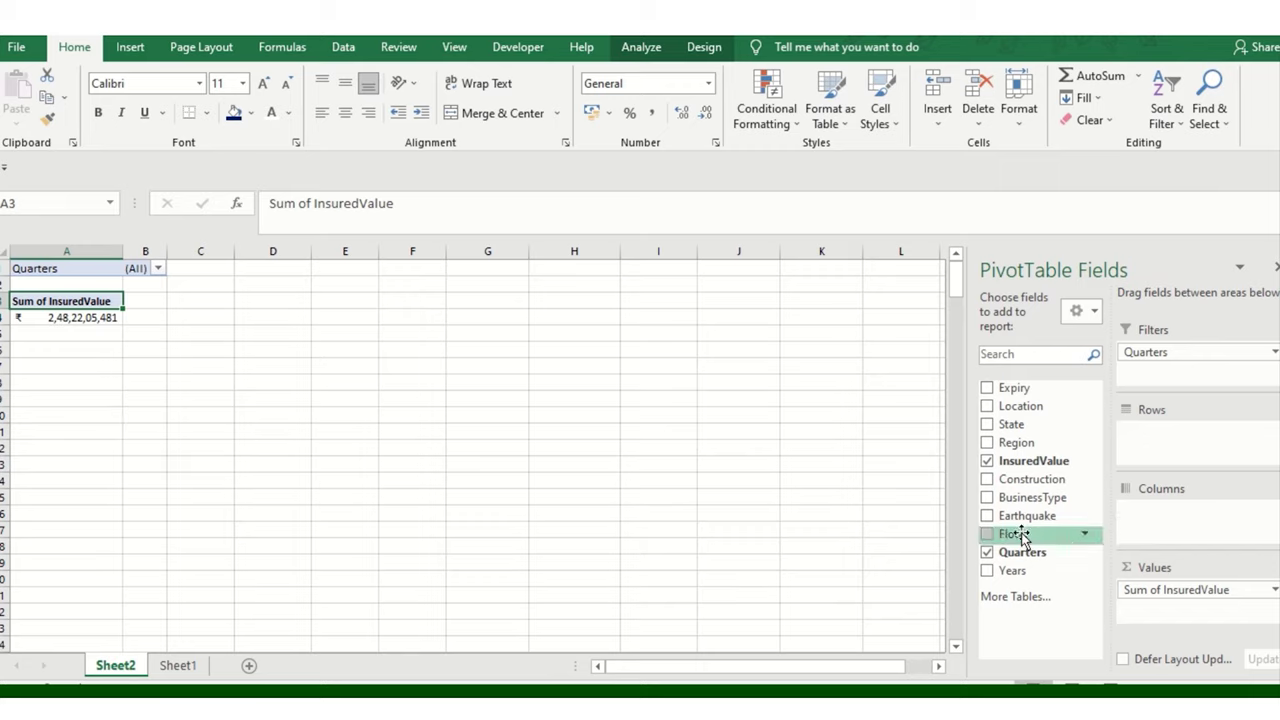
pyautogui.moveTo(1040, 497)
pyautogui.mouseDown()
pyautogui.moveTo(1125, 543)
pyautogui.moveTo(1200, 545)
pyautogui.moveTo(1032, 507)
pyautogui.moveTo(1031, 490)
pyautogui.mouseUp()
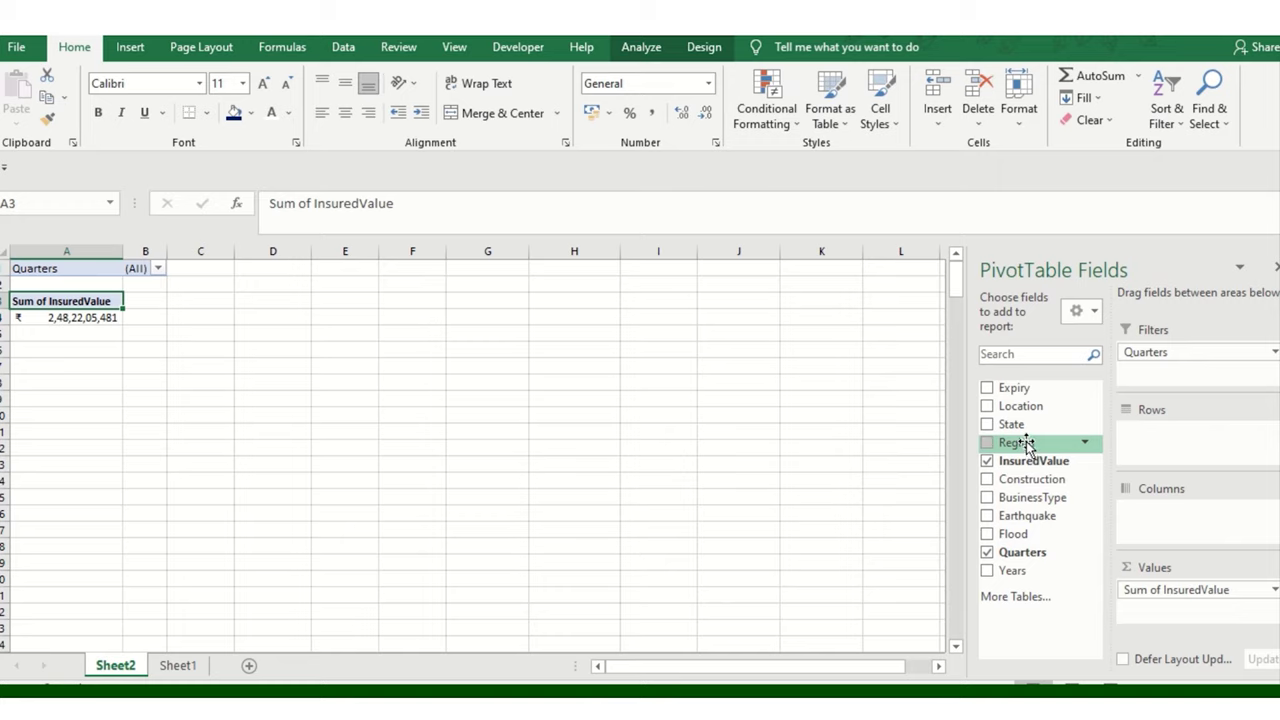
pyautogui.moveTo(1013, 425); pyautogui.dragTo(1170, 455)
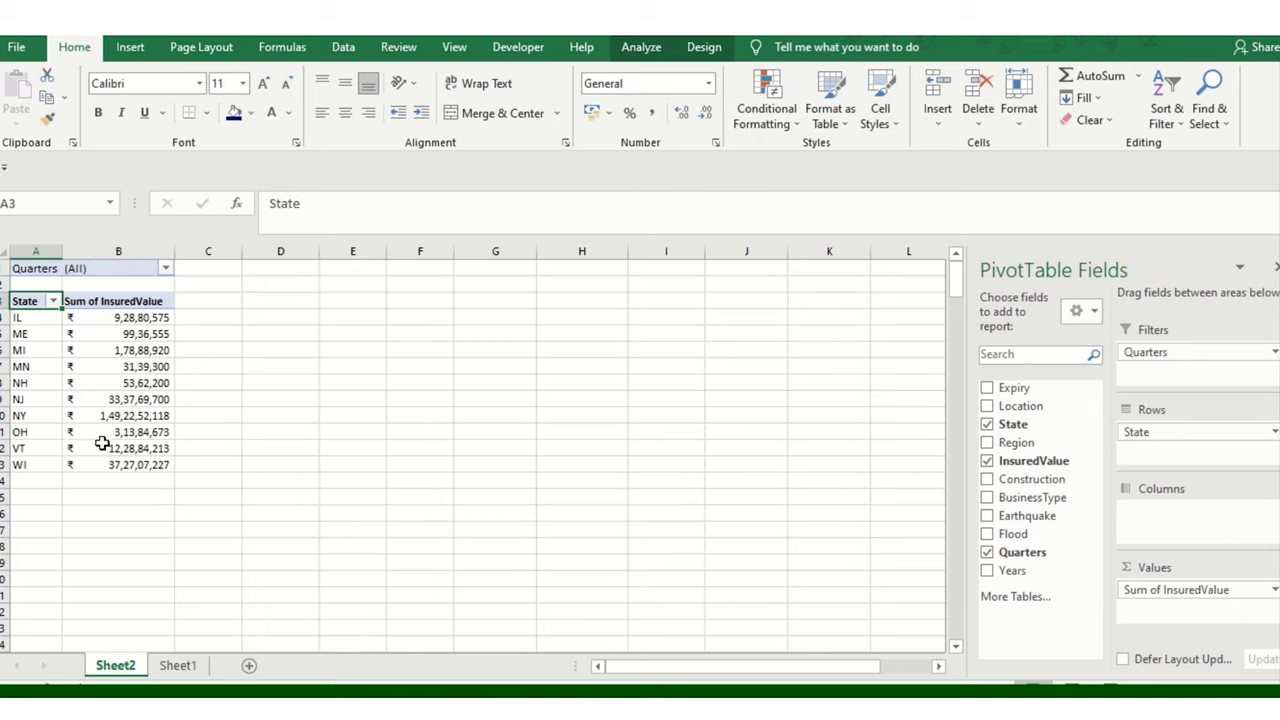
pyautogui.click(102, 387)
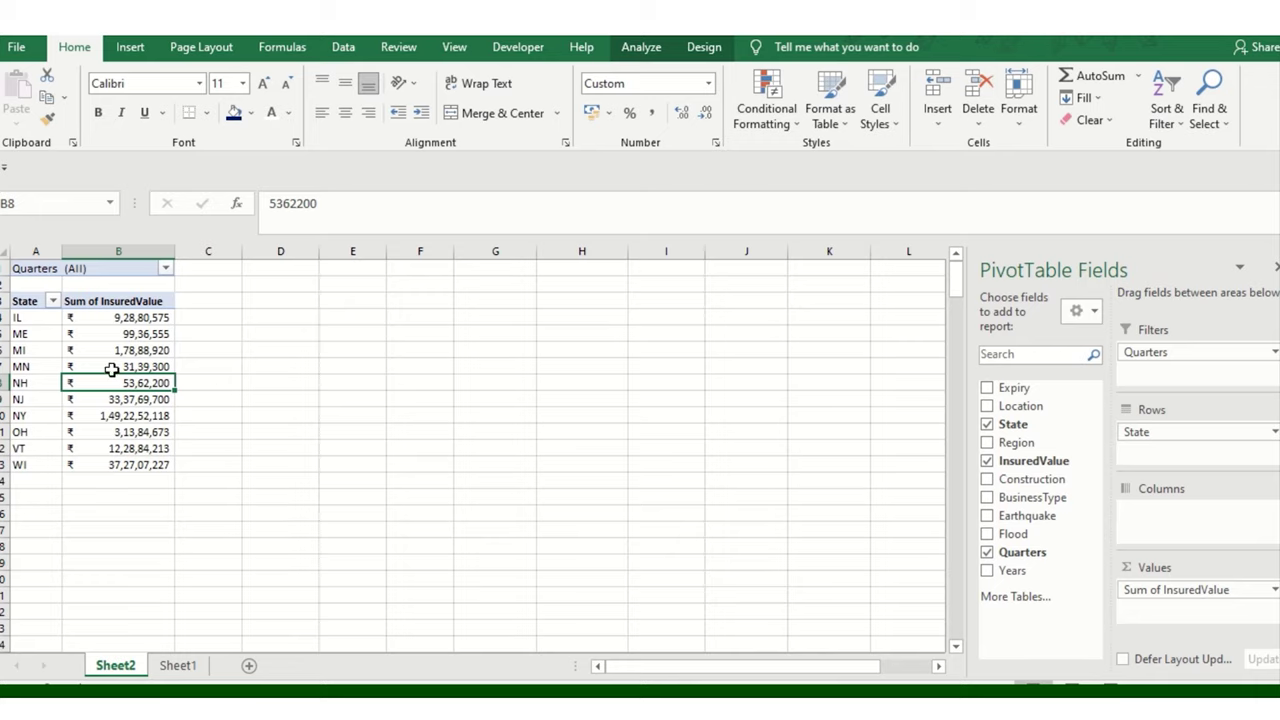
# - Insert a column PivotChart of state totals with Alt+F1, enlarge it, and turn on Data Labels
pyautogui.moveTo(112, 369)
pyautogui.hotkey('alt', 'F1')
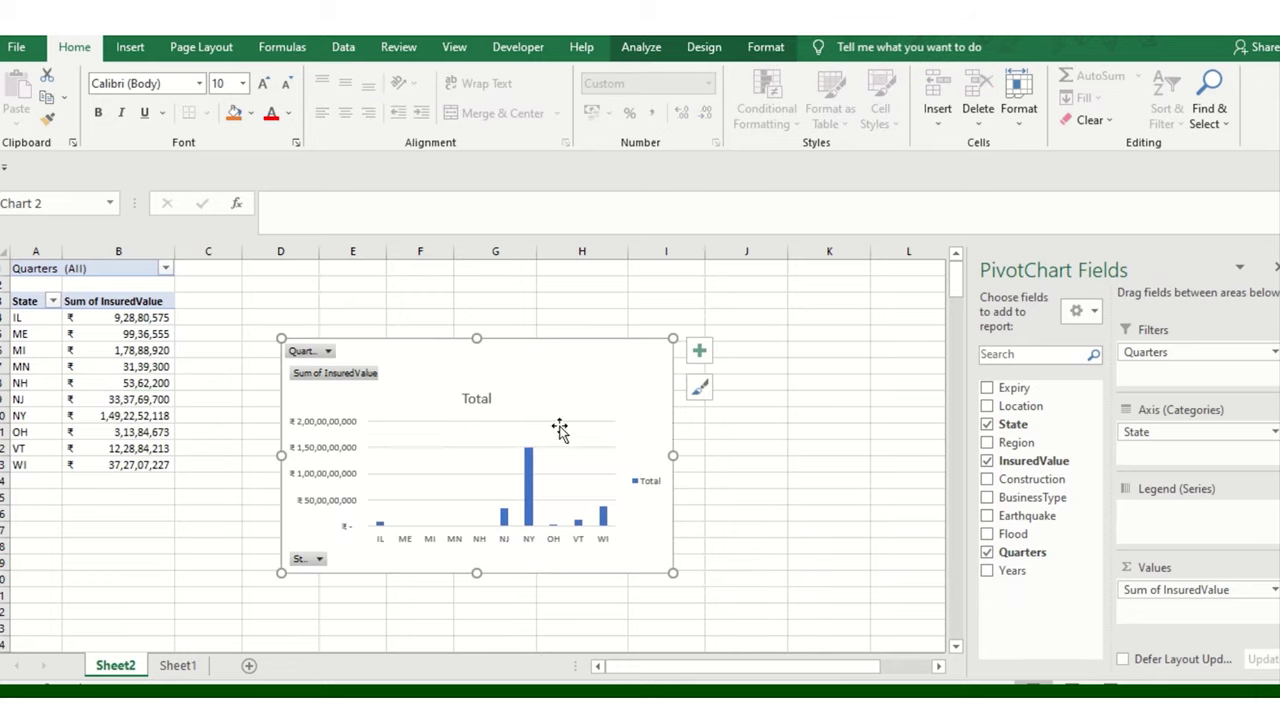
pyautogui.moveTo(628, 472); pyautogui.dragTo(575, 420)
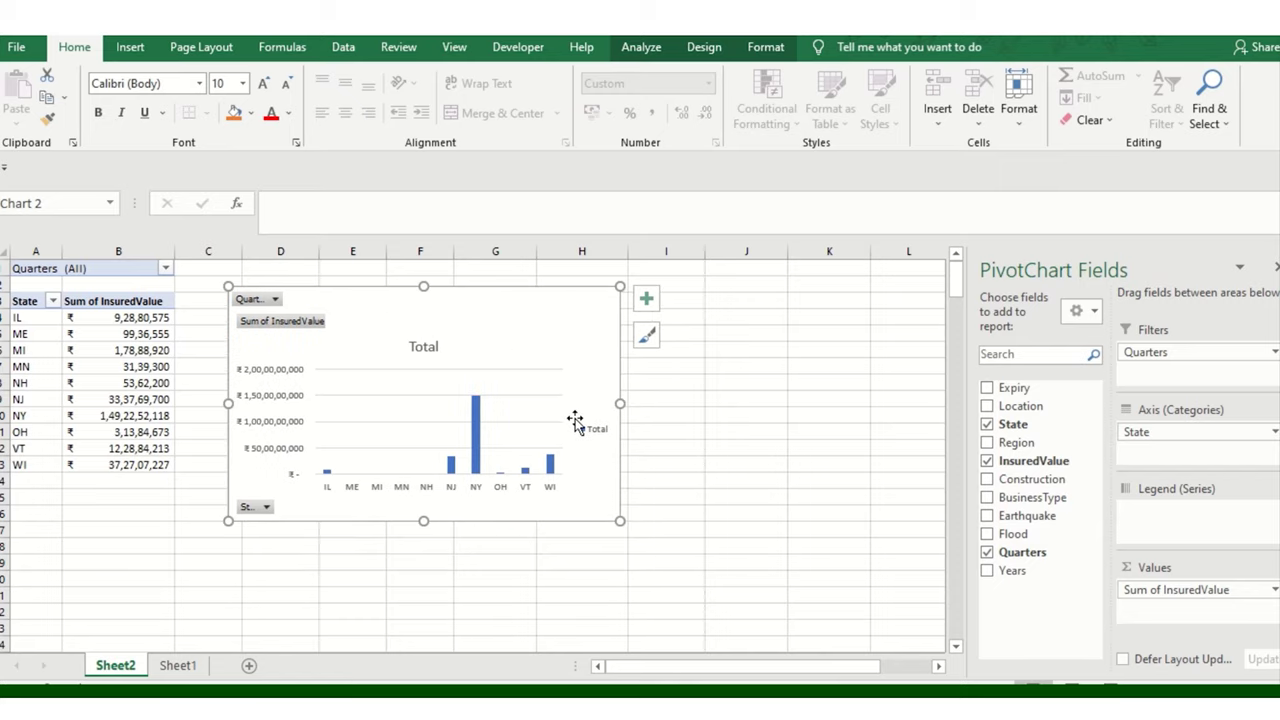
pyautogui.moveTo(619, 520); pyautogui.dragTo(713, 600)
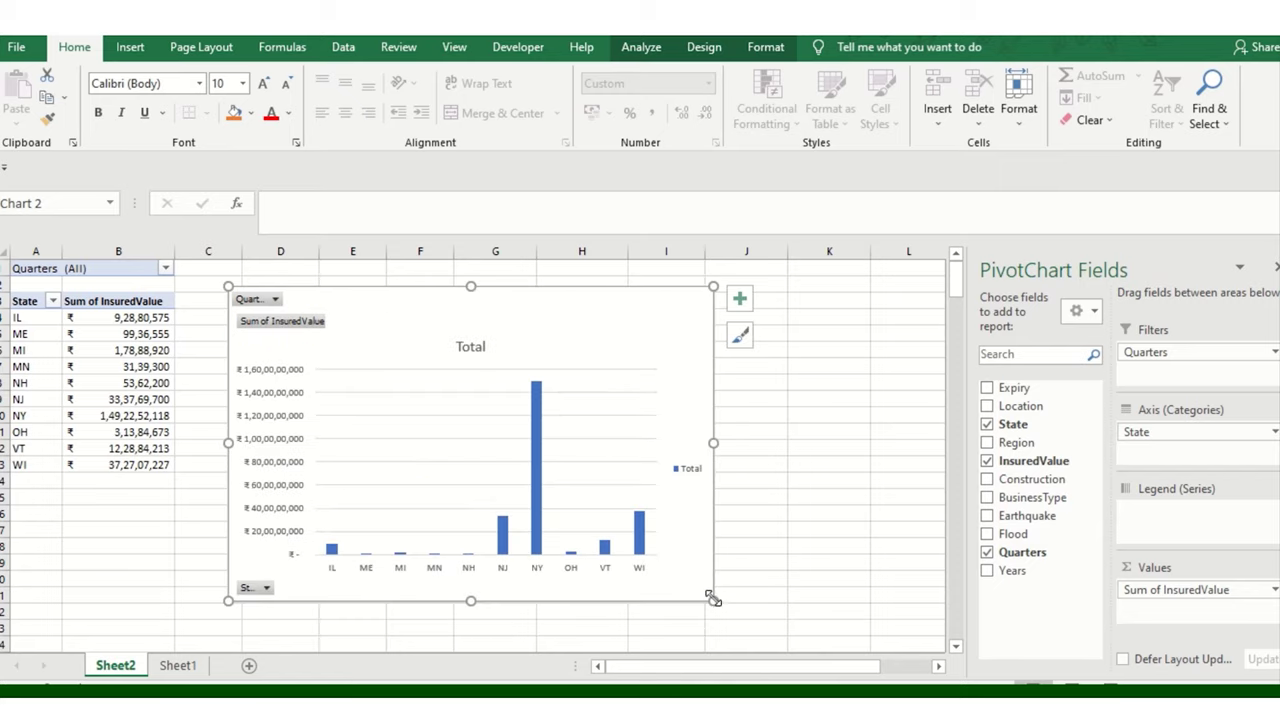
pyautogui.click(739, 298)
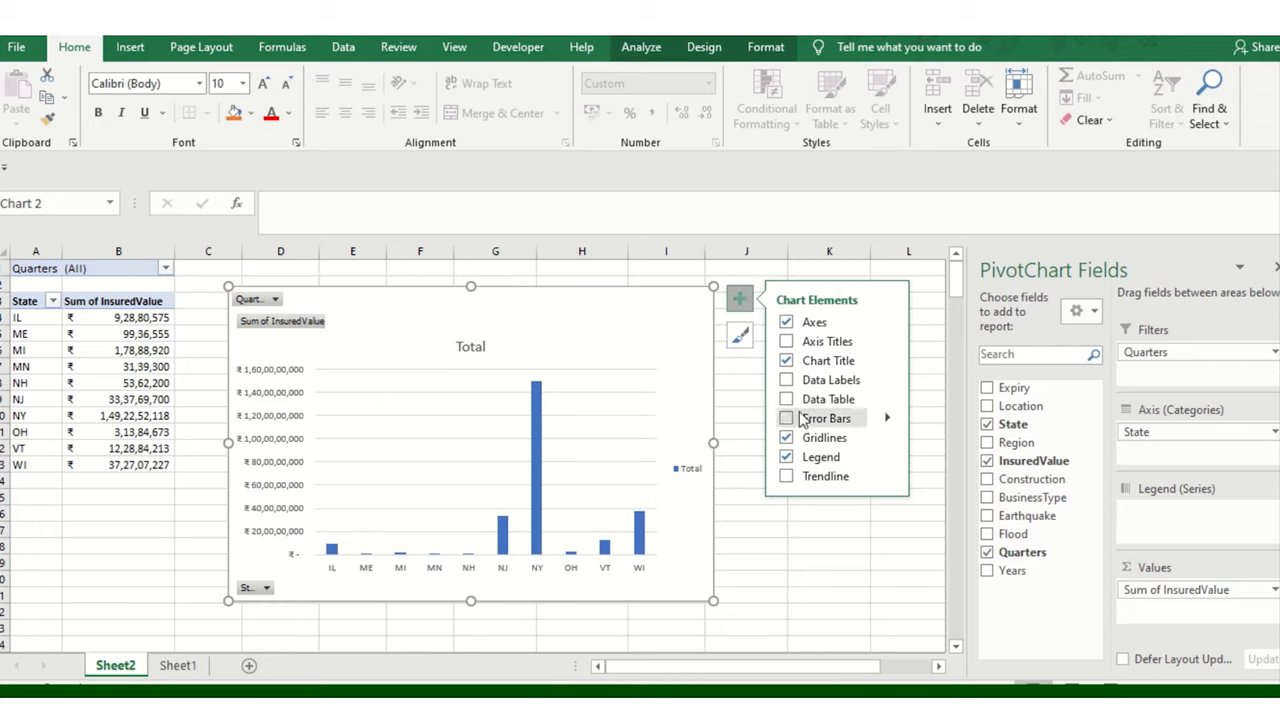
pyautogui.click(787, 381)
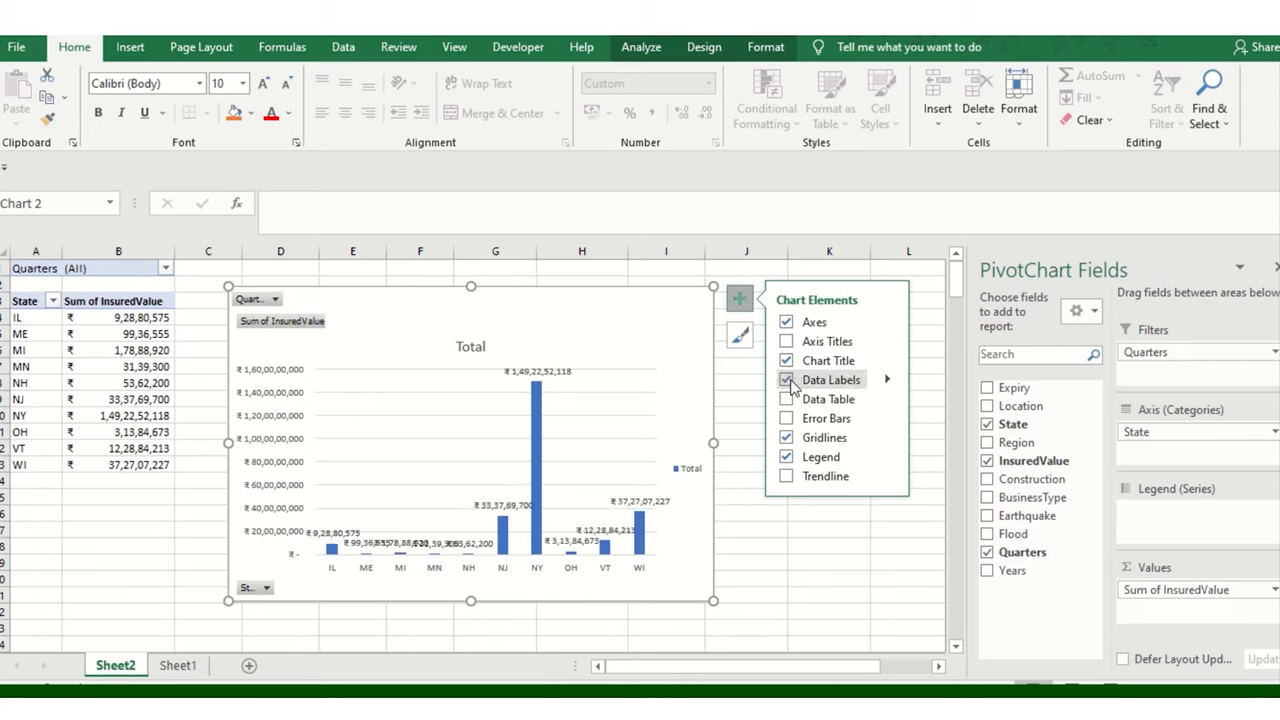
pyautogui.moveTo(713, 600); pyautogui.dragTo(871, 636)
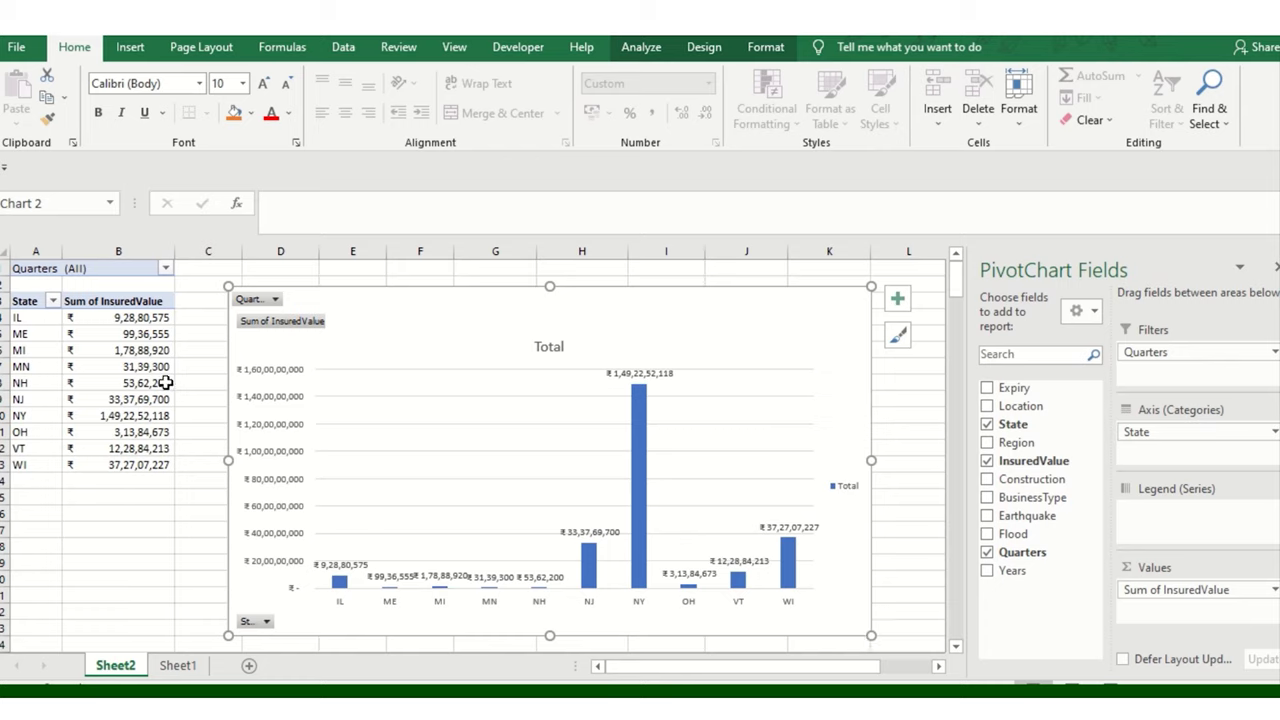
# - Nudge the pivot chart up-left and browse the Chart Styles gallery without applying a style
pyautogui.moveTo(708, 308); pyautogui.dragTo(690, 288)
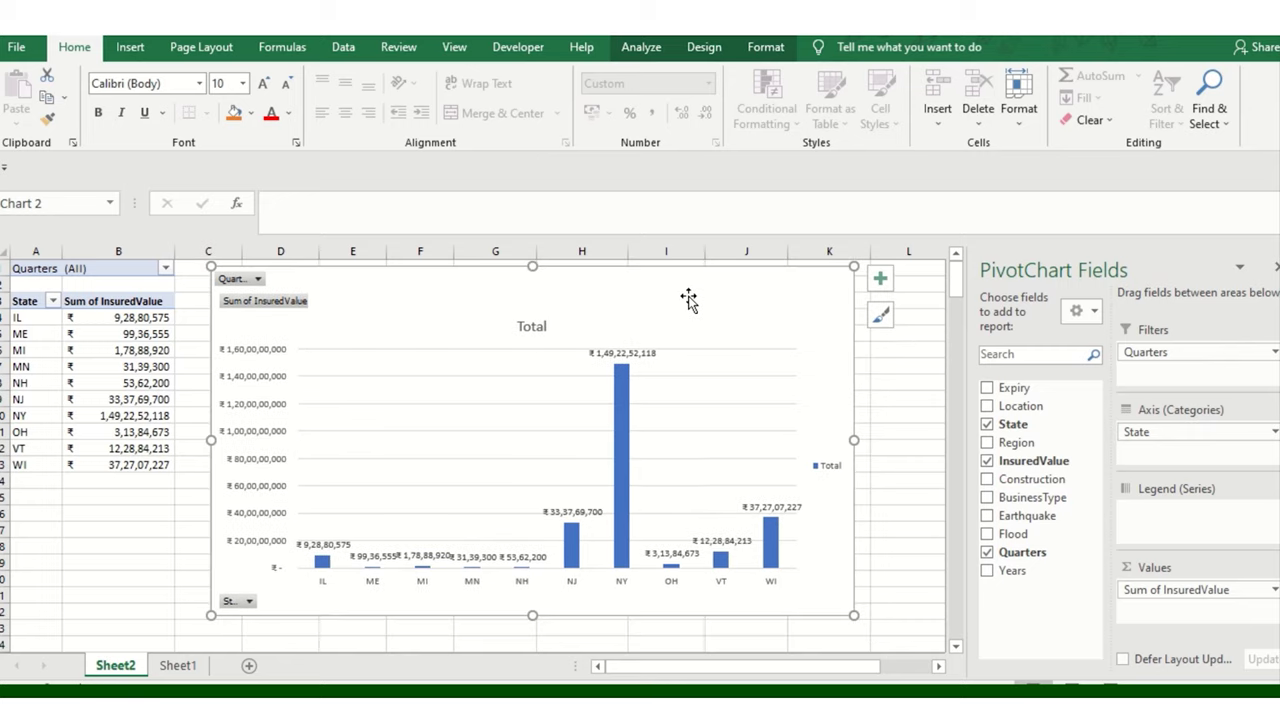
pyautogui.click(700, 47)
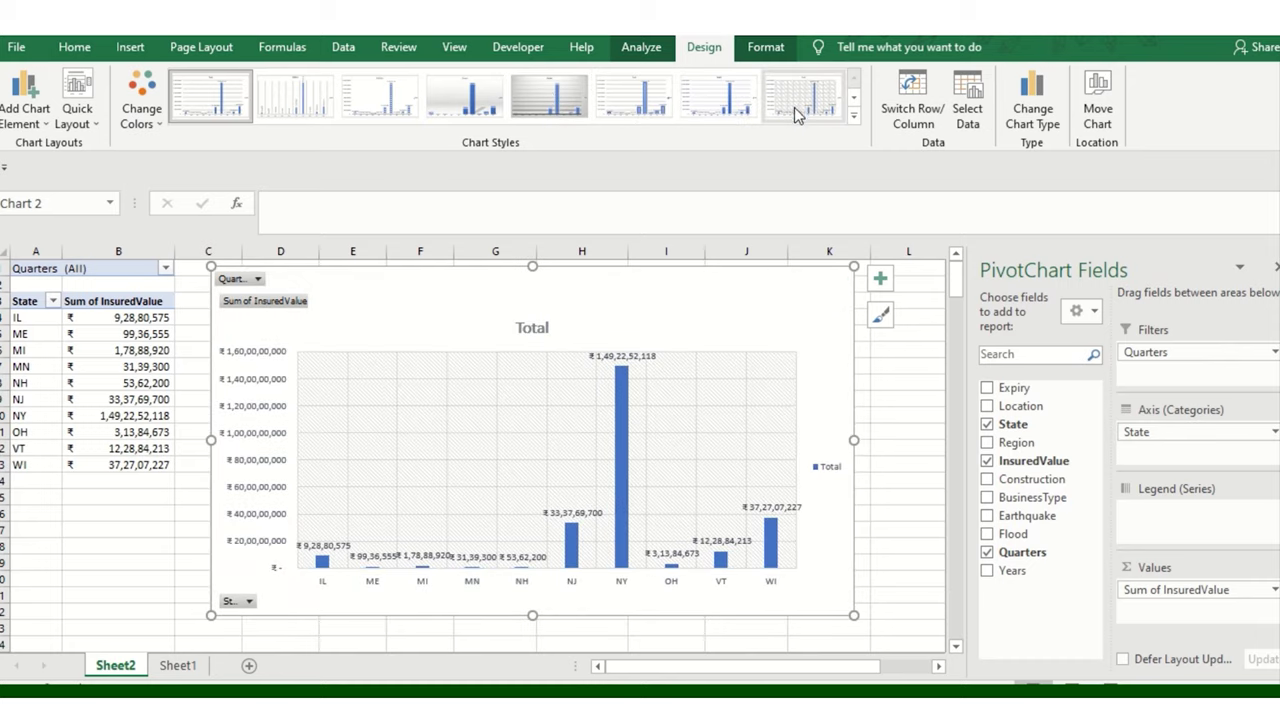
pyautogui.click(853, 118)
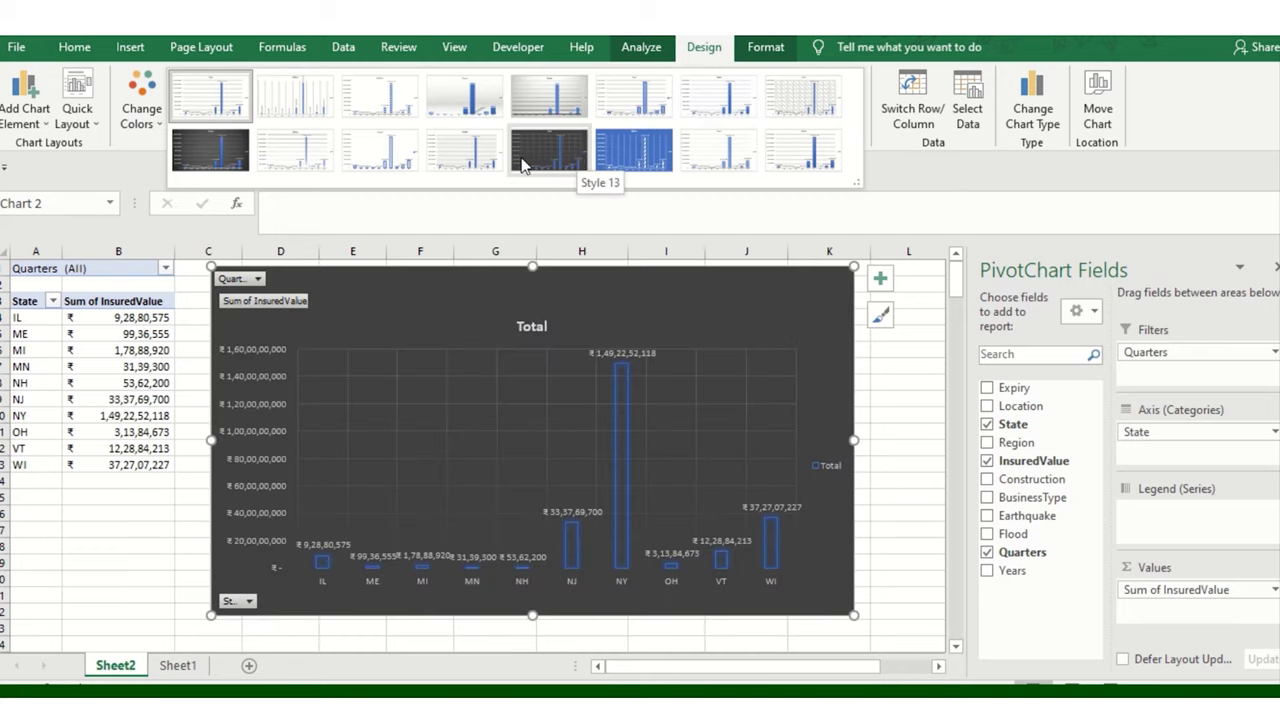
pyautogui.click(437, 283)
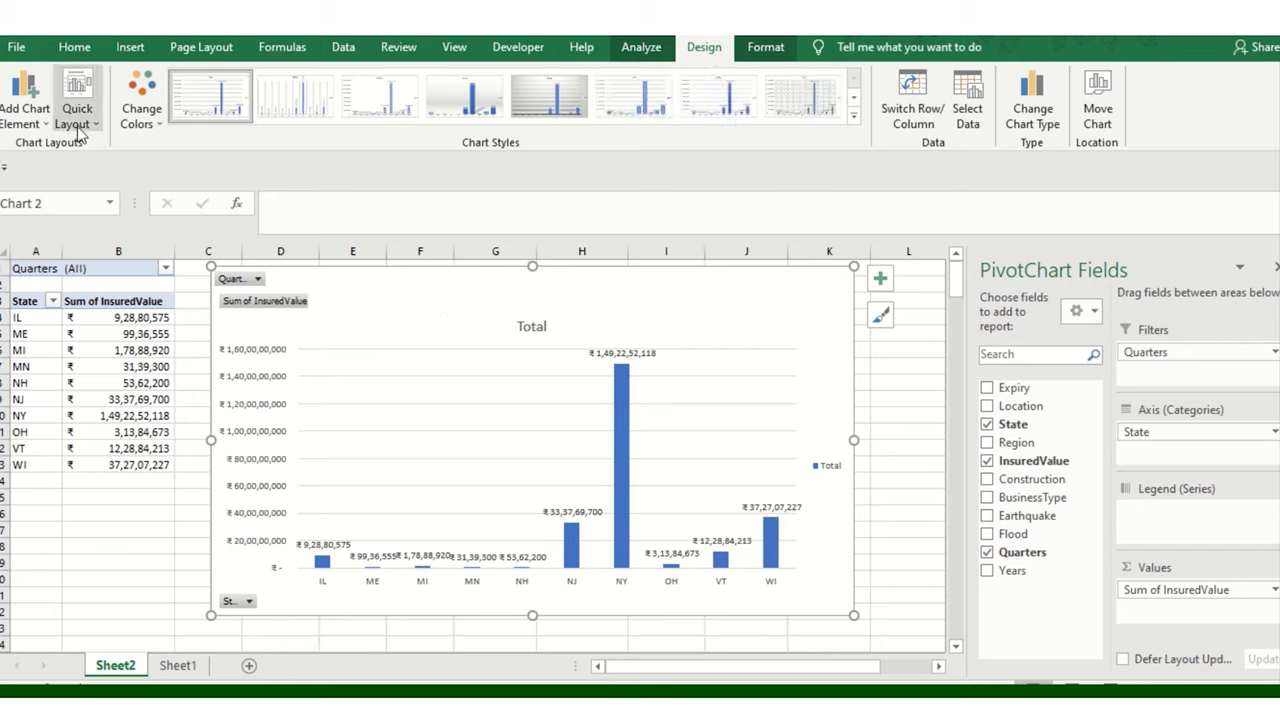
pyautogui.click(920, 114)
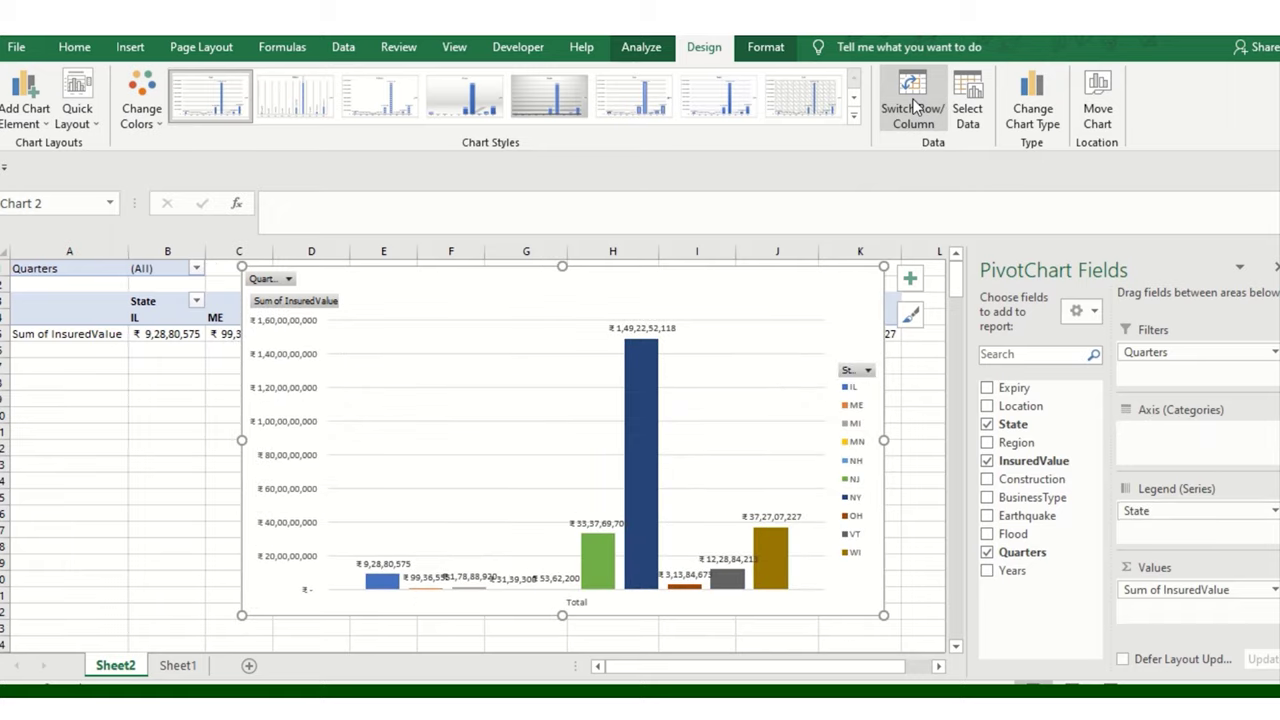
pyautogui.rightClick(855, 414)
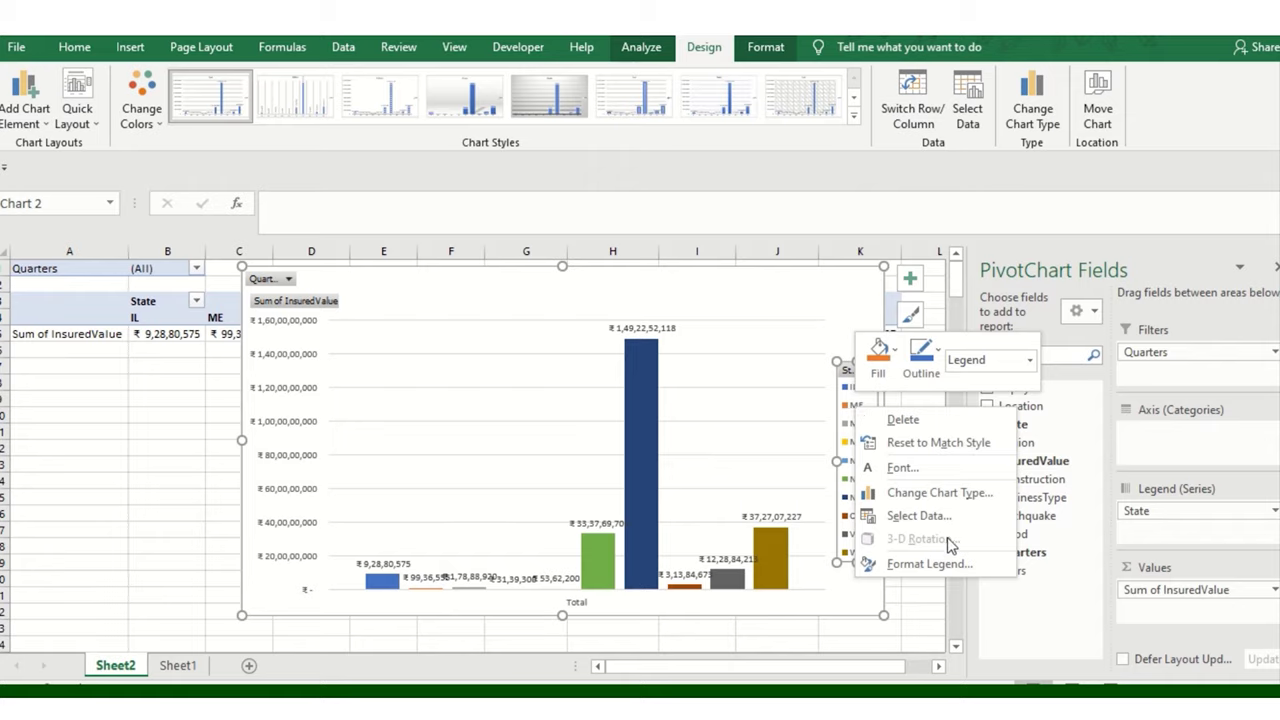
pyautogui.click(955, 568)
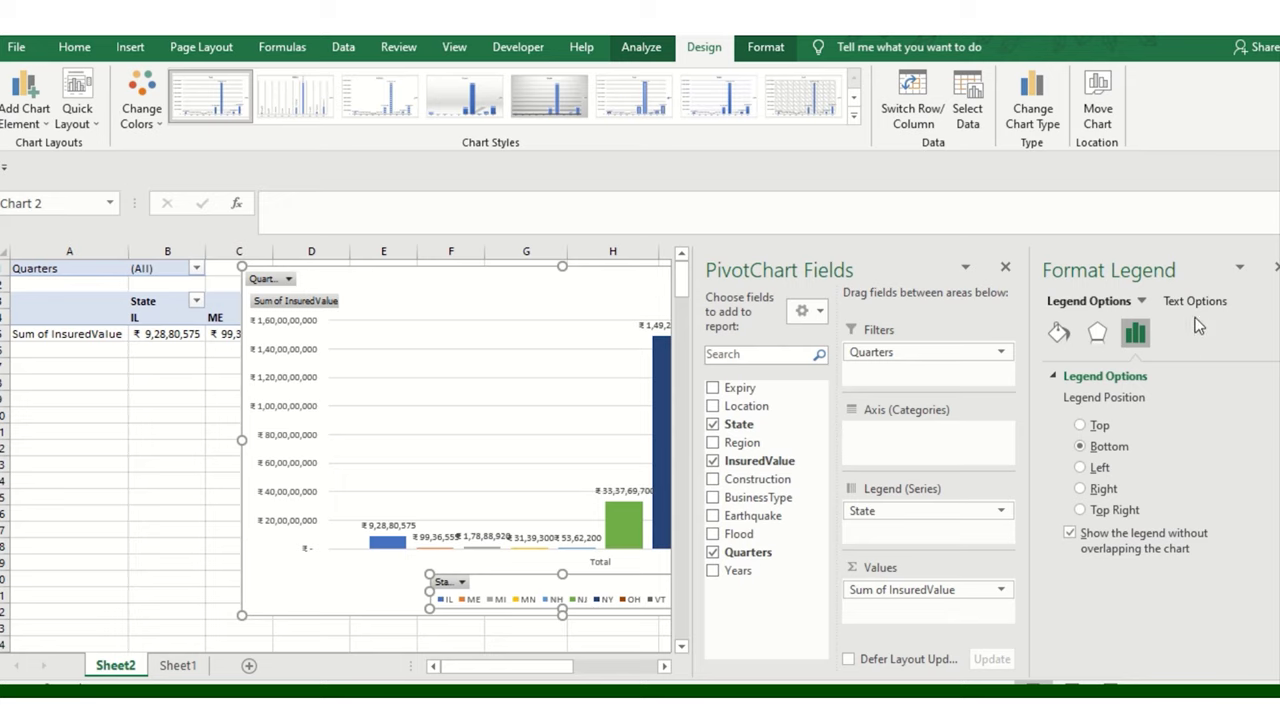
pyautogui.click(1276, 268)
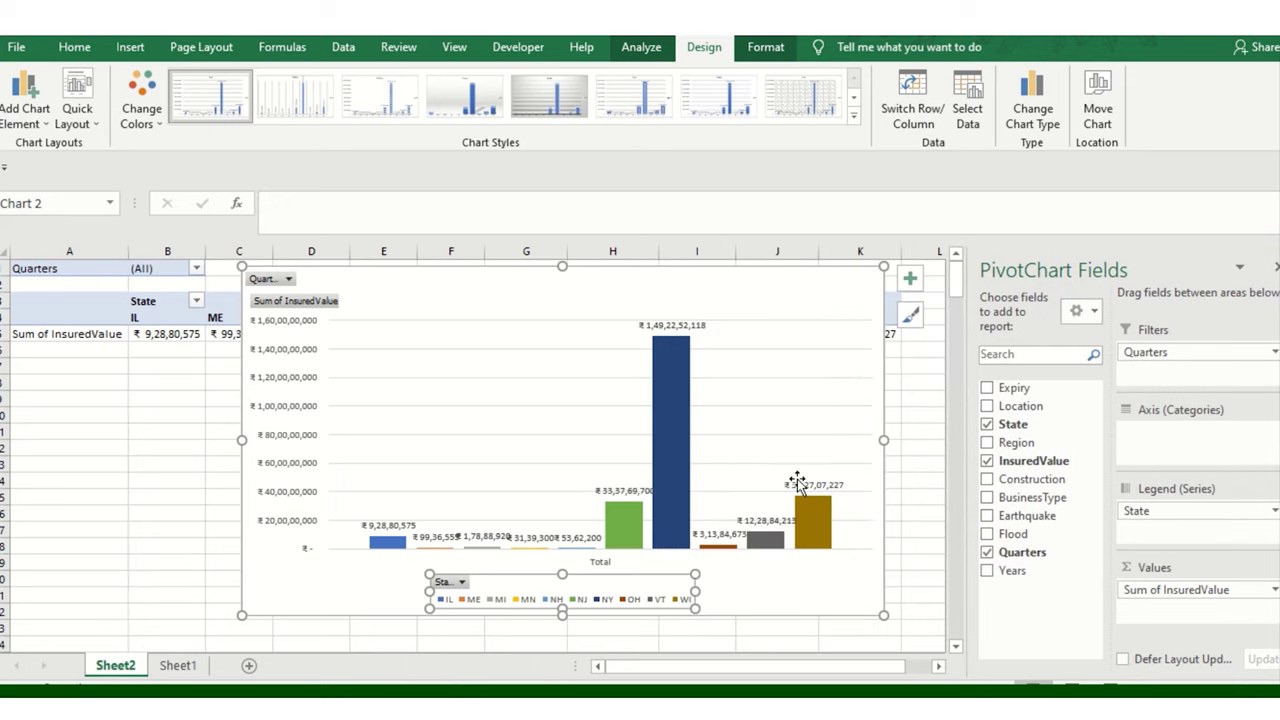
pyautogui.click(813, 300)
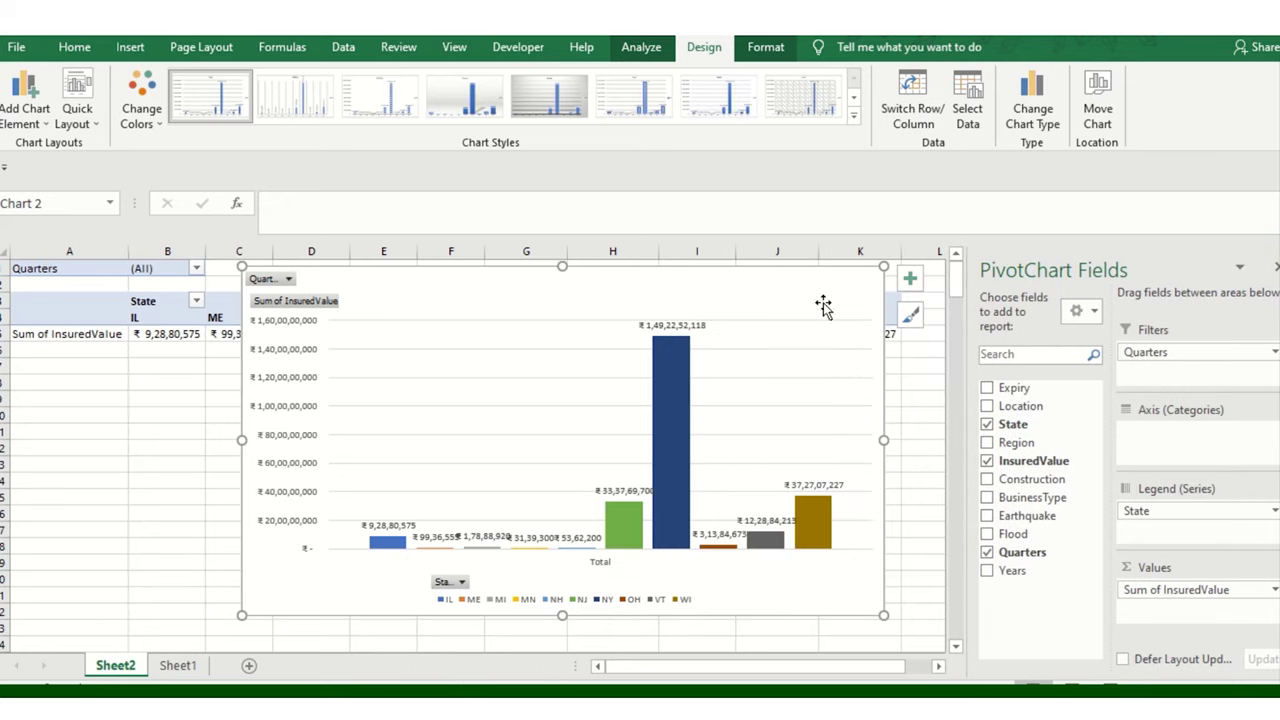
pyautogui.click(914, 112)
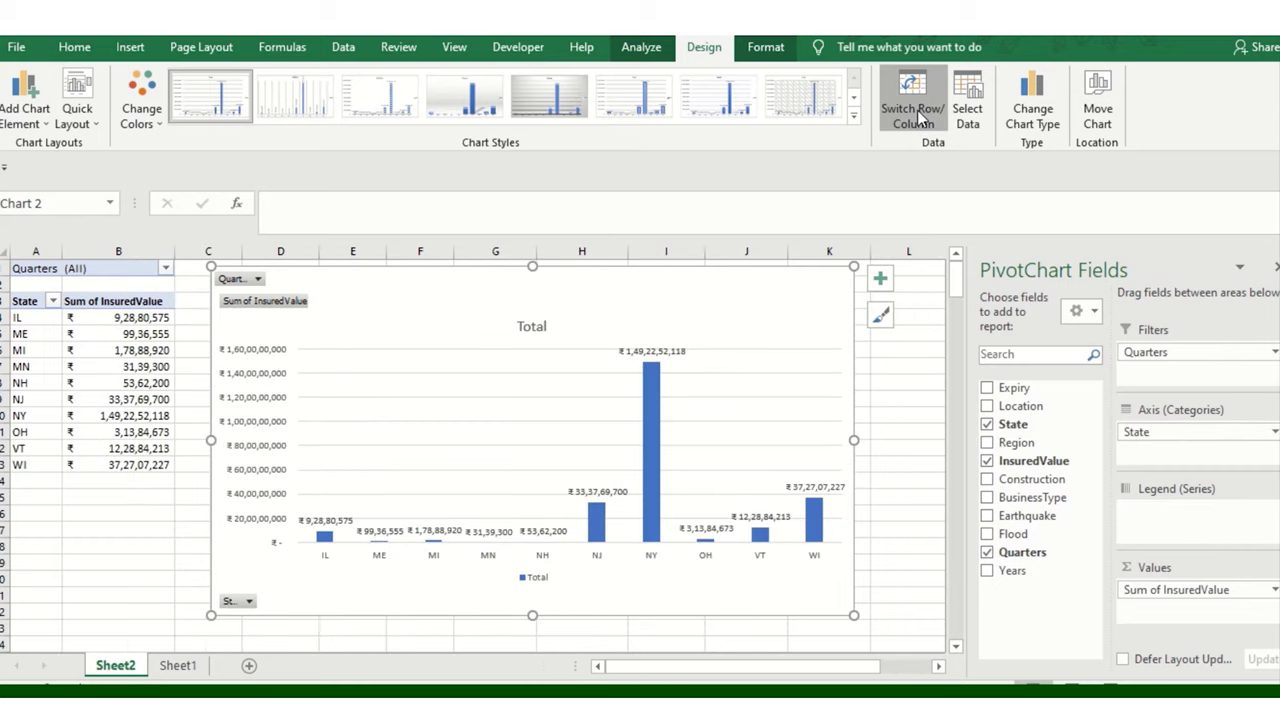
pyautogui.click(922, 114)
pyautogui.click(922, 113)
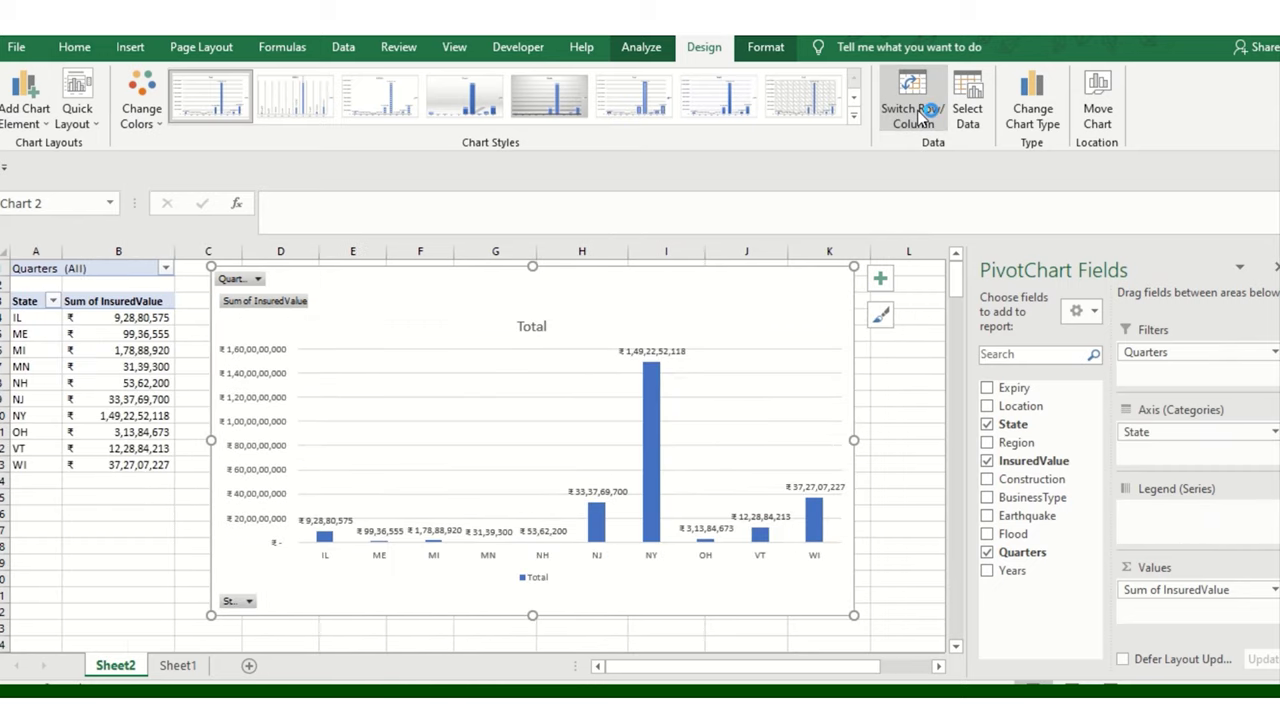
pyautogui.click(922, 113)
pyautogui.click(922, 113)
pyautogui.click(922, 113)
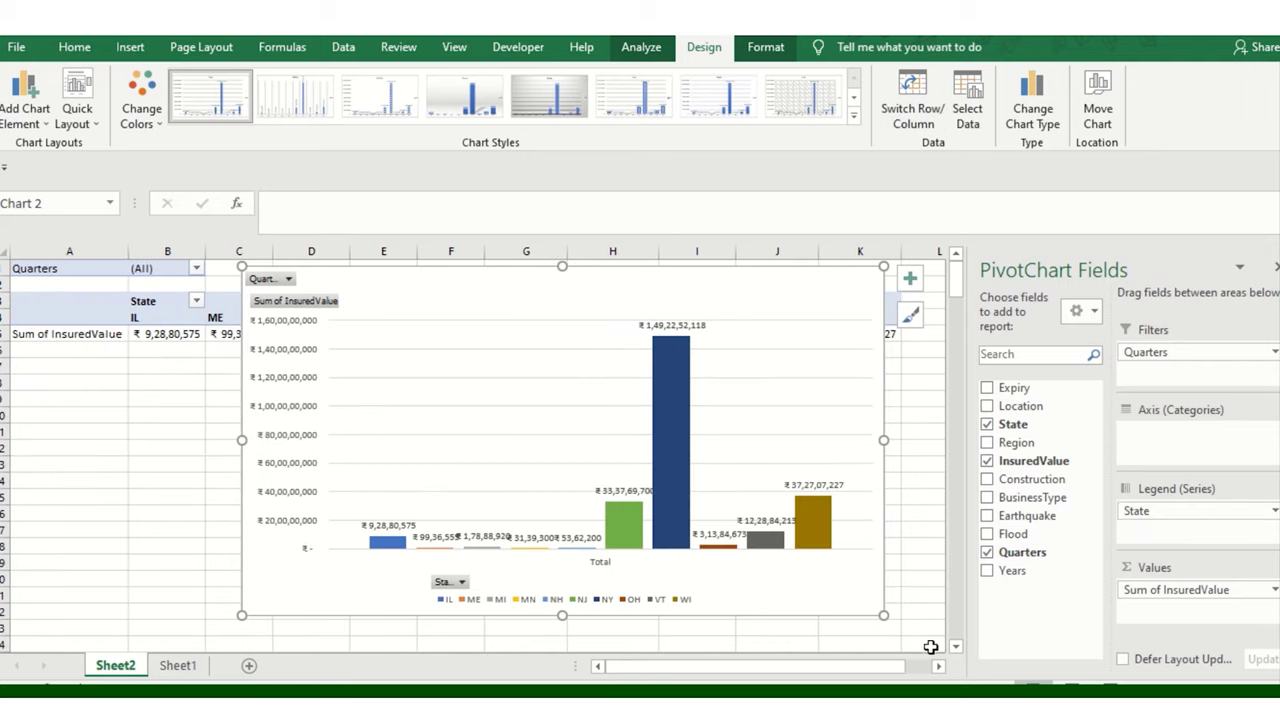
# - Preview pie, area, column and line types, then convert the pivot chart to Clustered Bar
pyautogui.click(1032, 116)
pyautogui.click(410, 231)
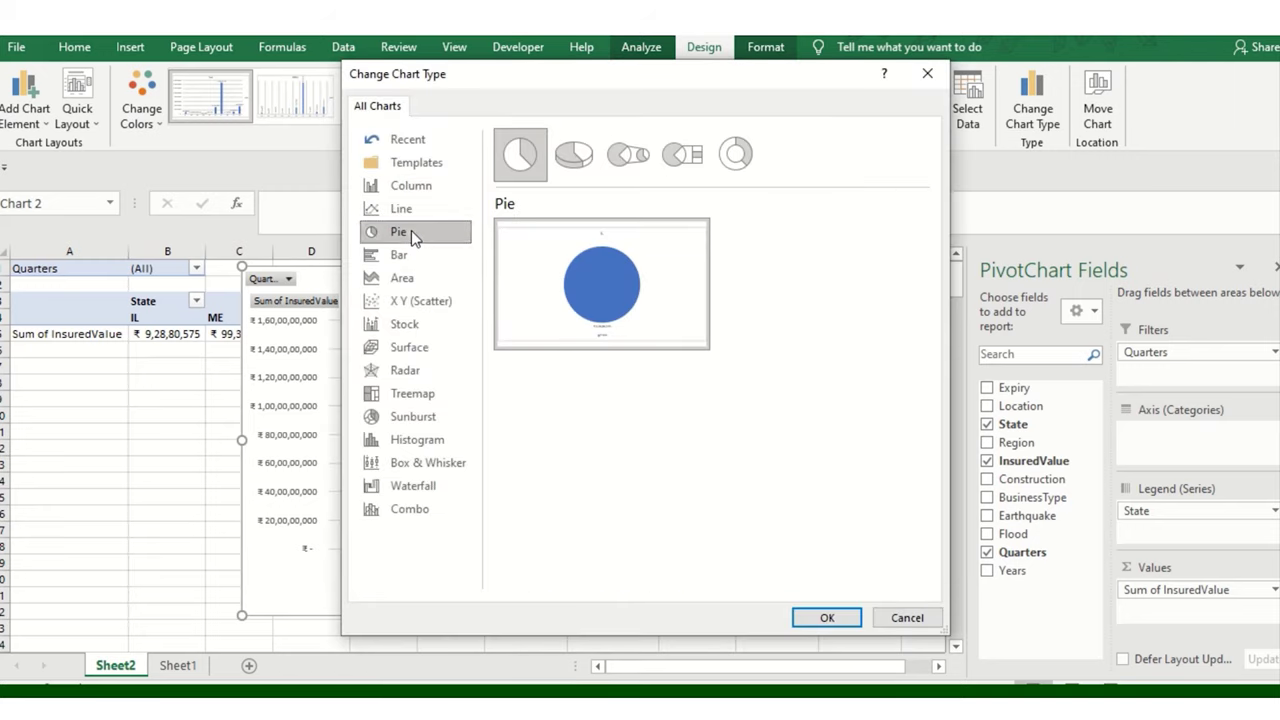
pyautogui.click(424, 256)
pyautogui.click(427, 280)
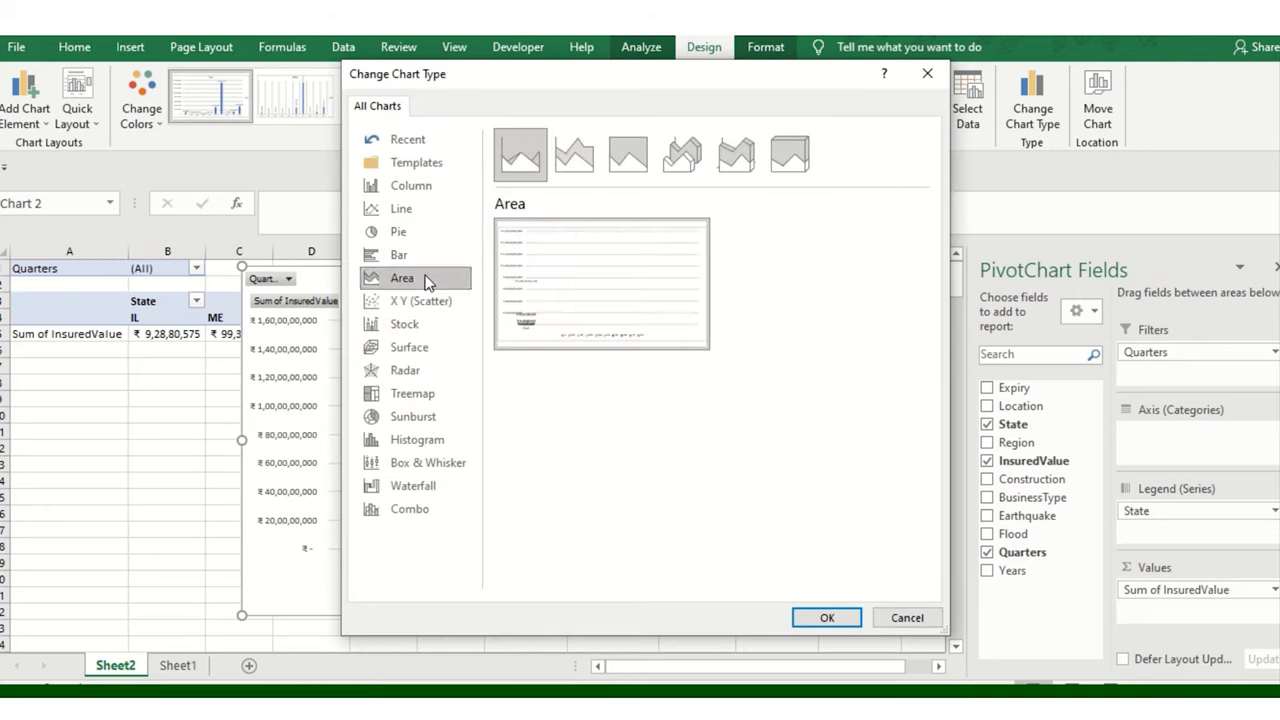
pyautogui.click(418, 256)
pyautogui.click(415, 186)
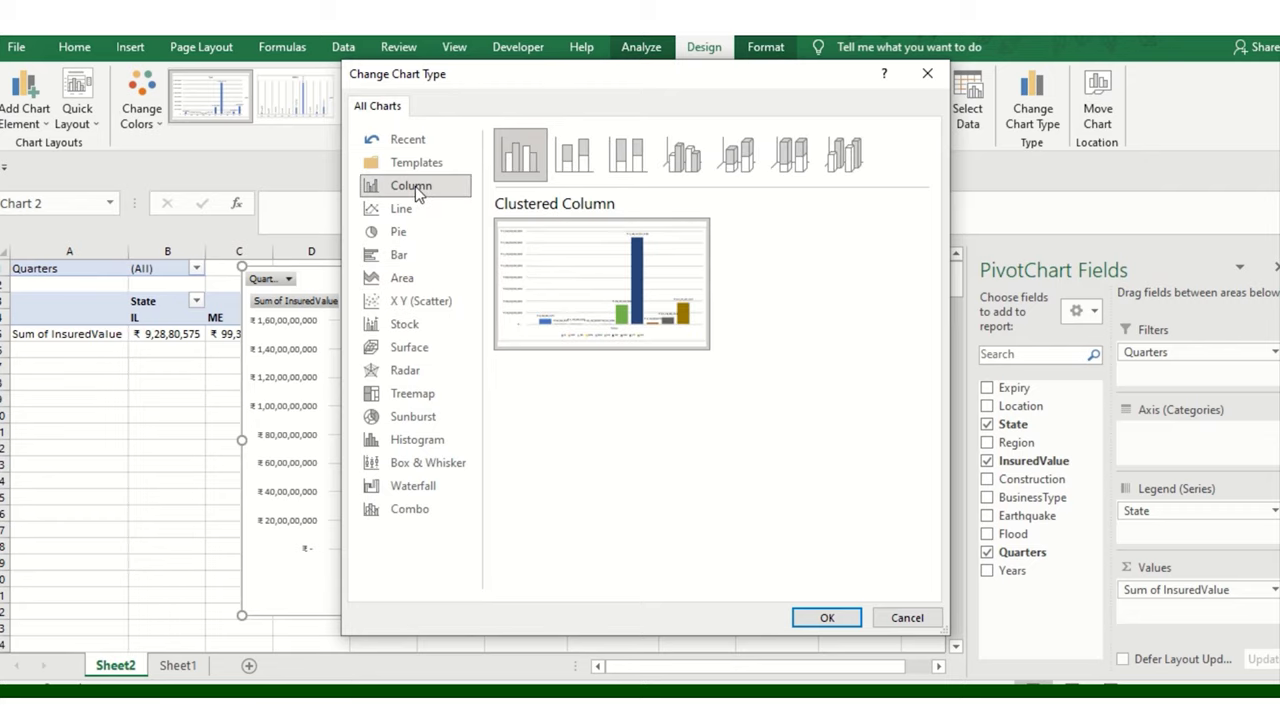
pyautogui.click(416, 210)
pyautogui.click(415, 256)
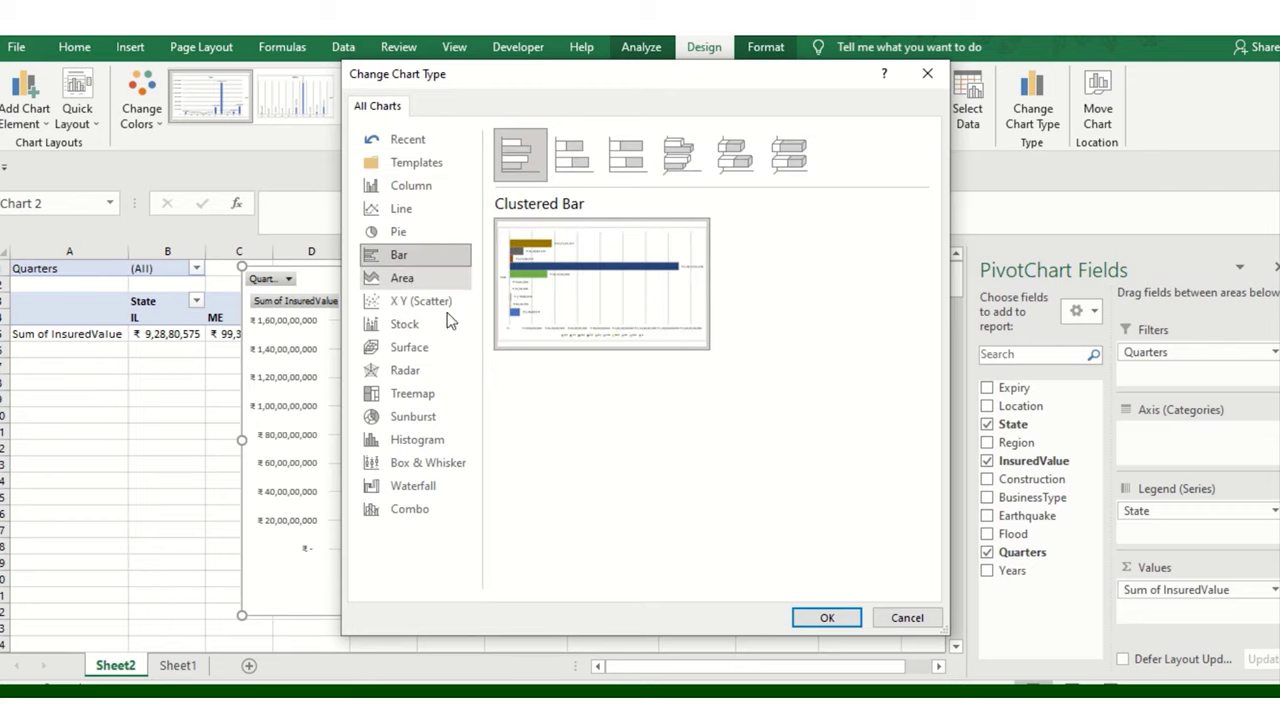
pyautogui.click(826, 617)
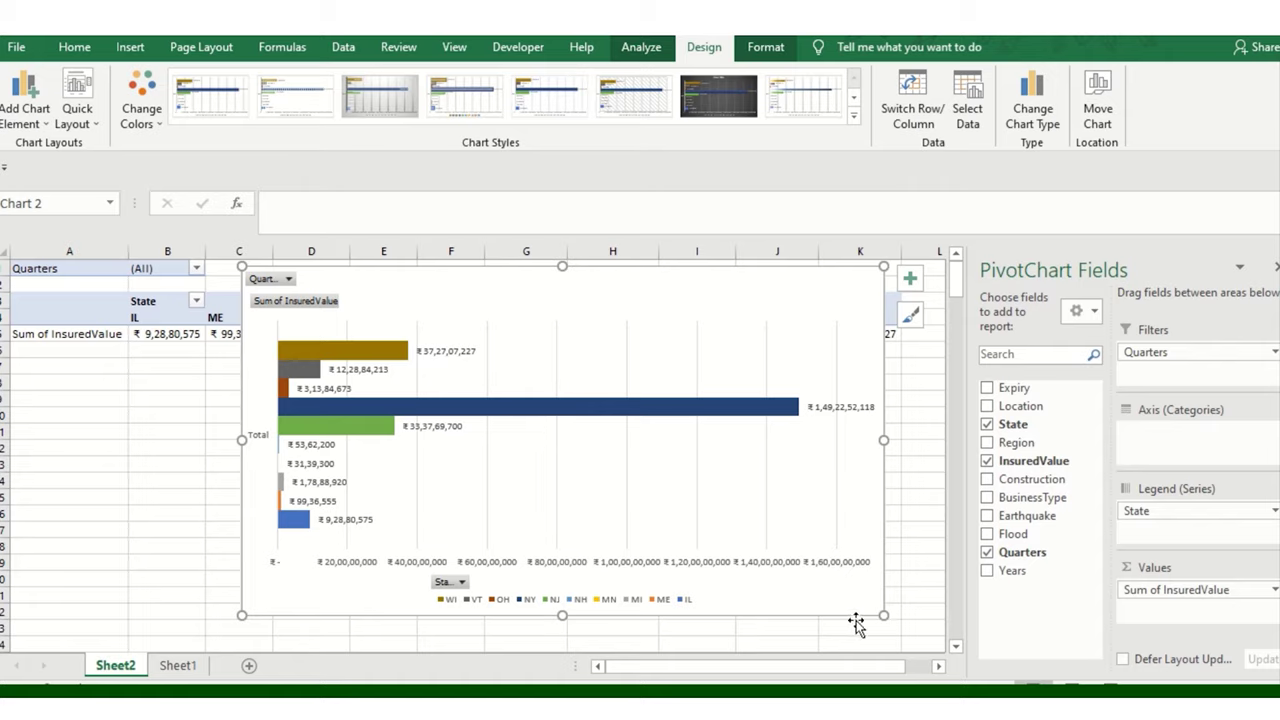
# - Hide all field buttons on the bar chart and remove its gridlines
pyautogui.rightClick(309, 305)
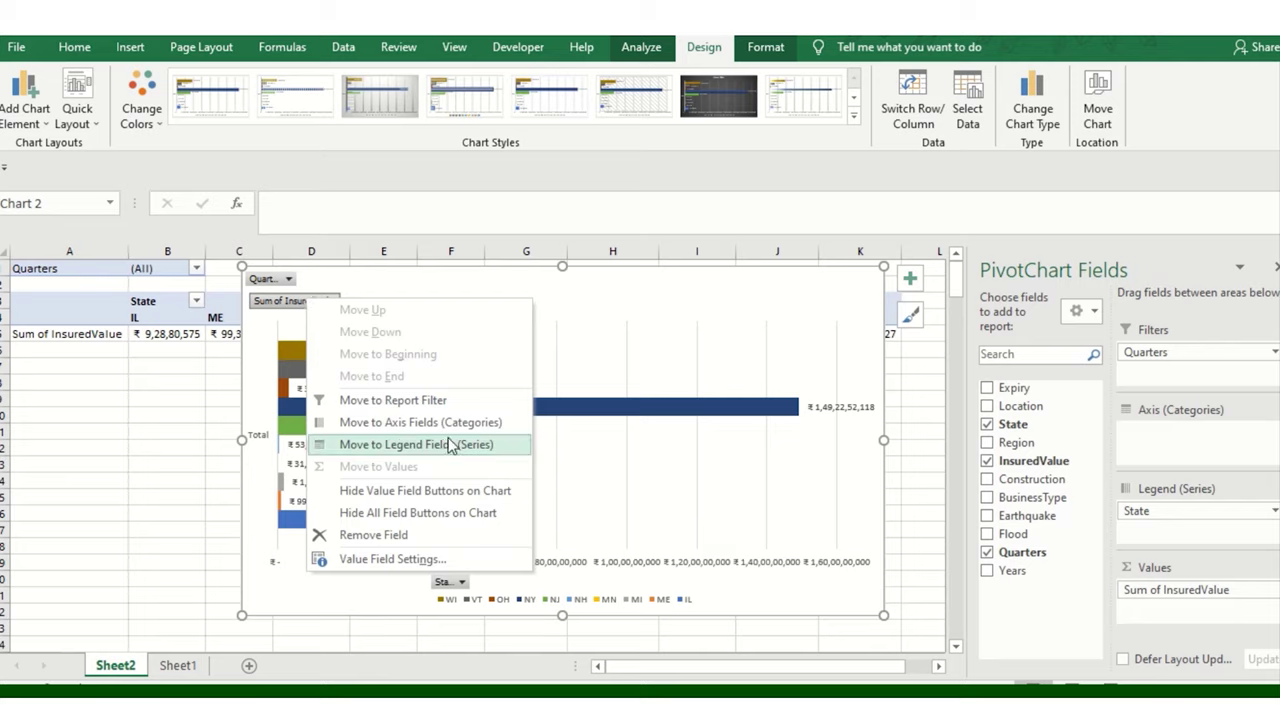
pyautogui.click(445, 513)
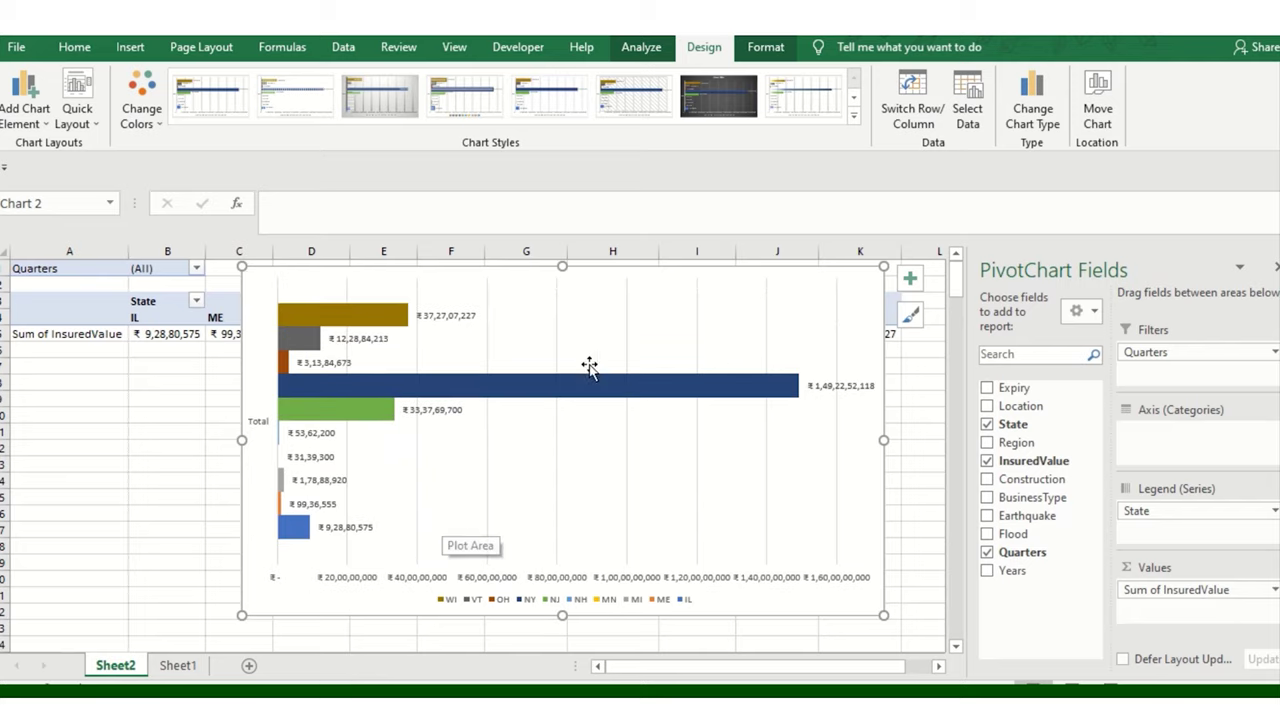
pyautogui.click(837, 296)
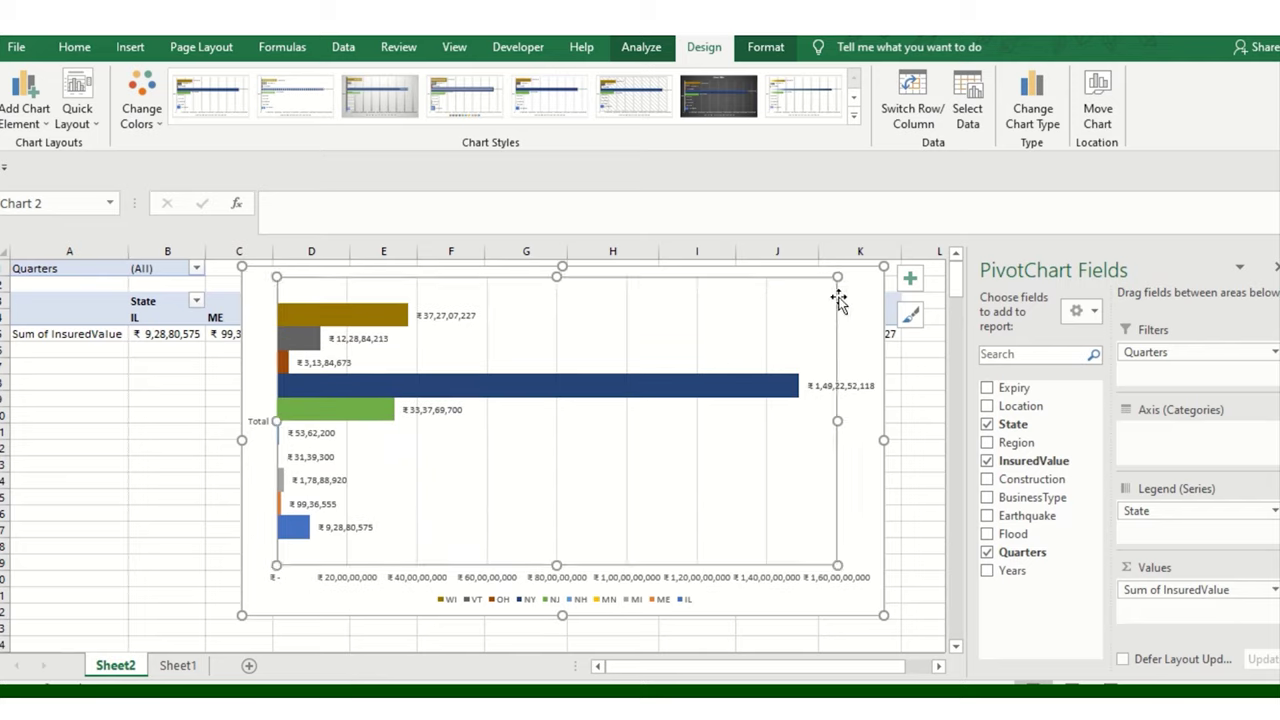
pyautogui.click(910, 280)
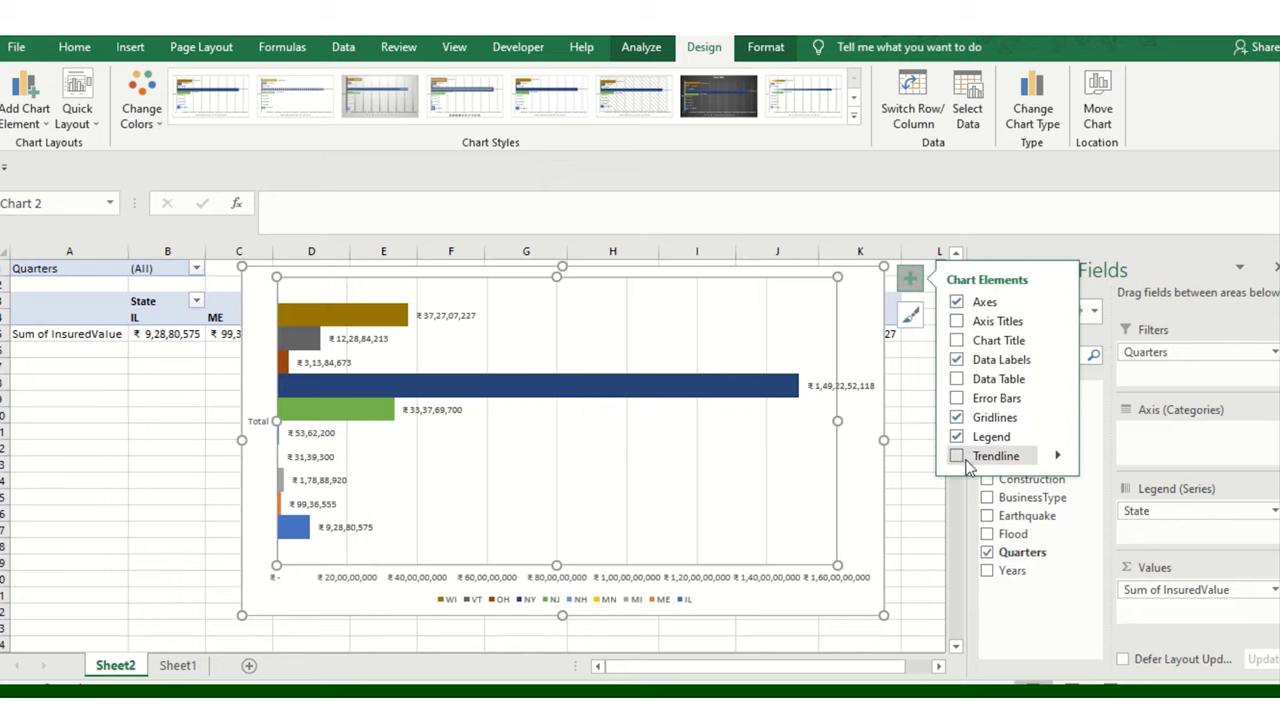
pyautogui.click(958, 419)
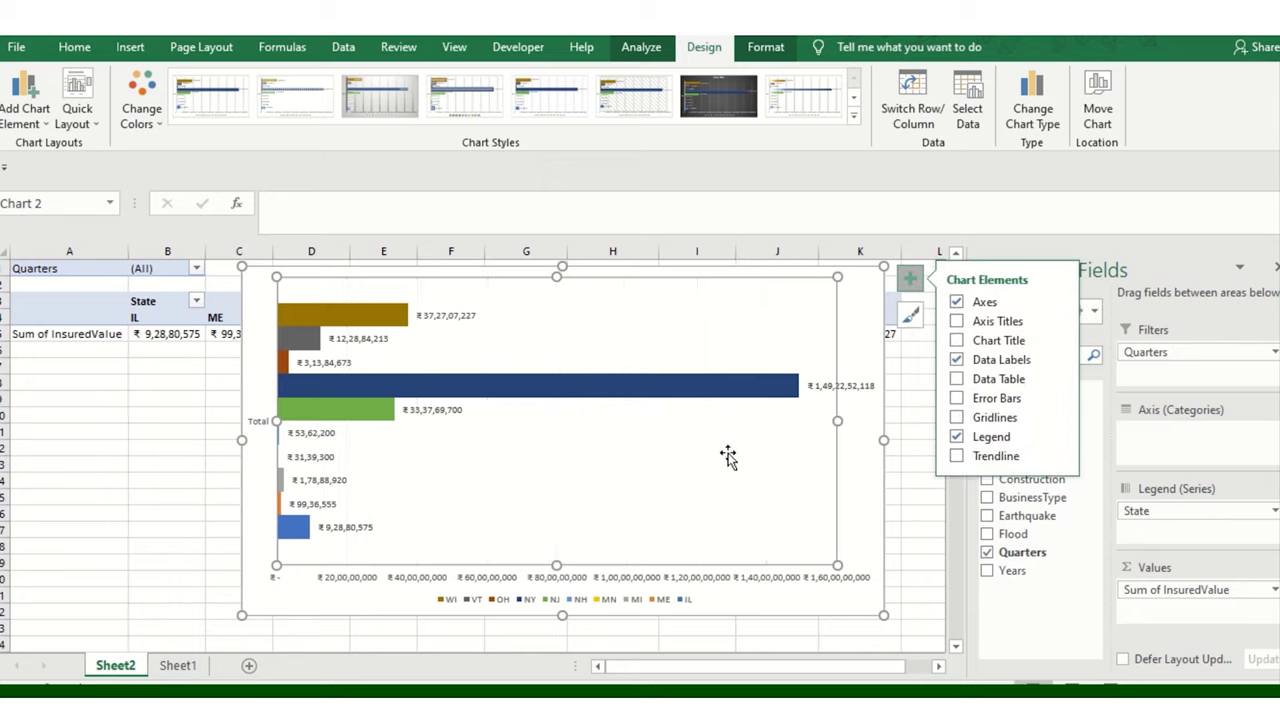
# - Add a chart title reading 'Policies'
pyautogui.click(957, 340)
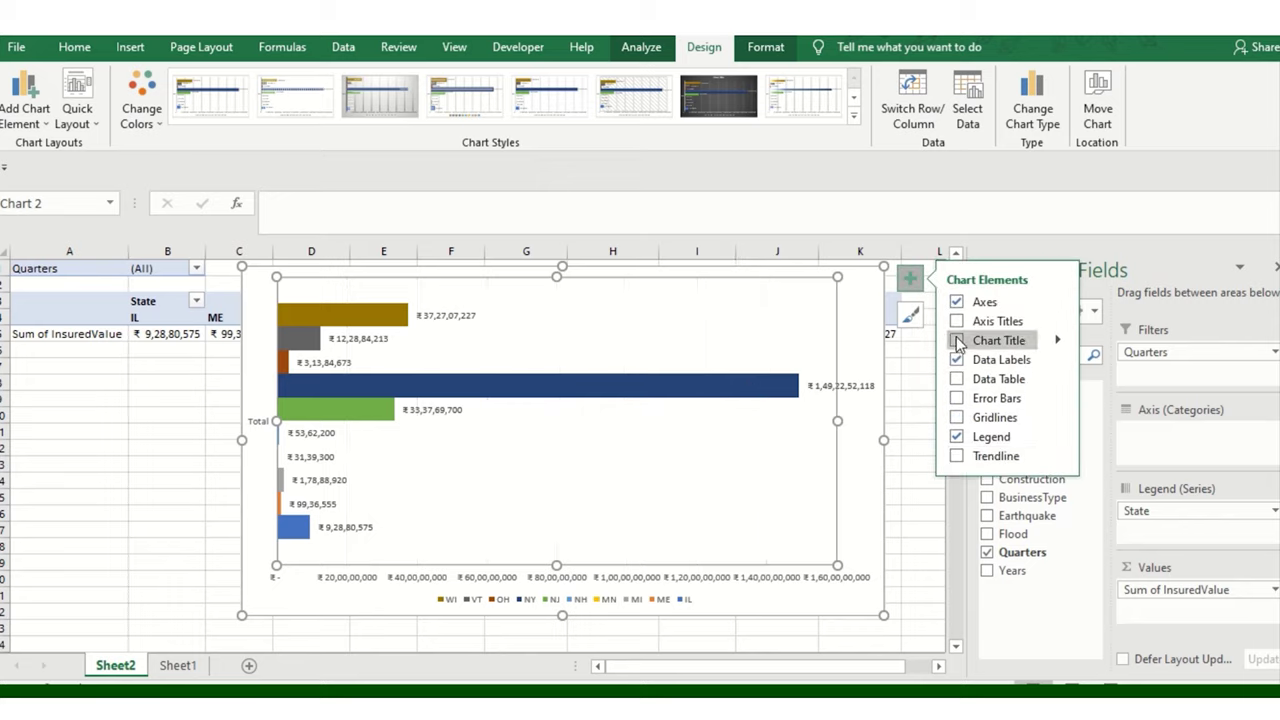
pyautogui.click(576, 284)
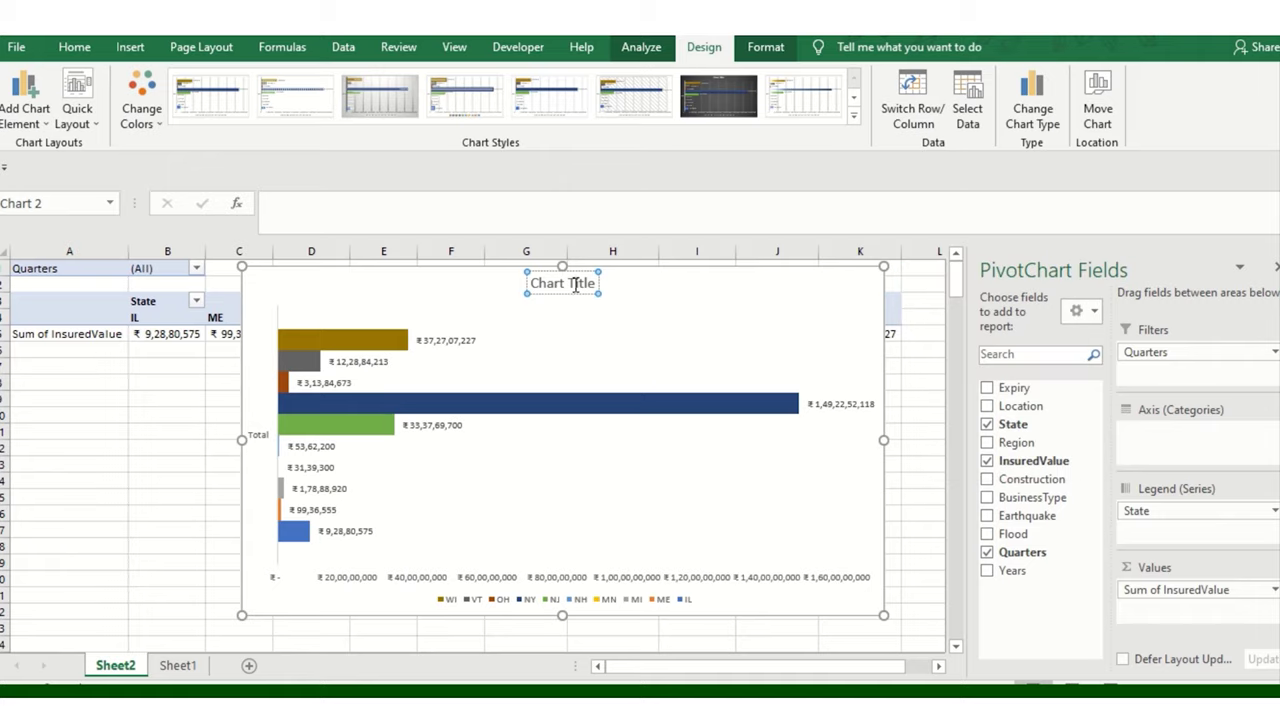
pyautogui.tripleClick(576, 284)
pyautogui.write('P')
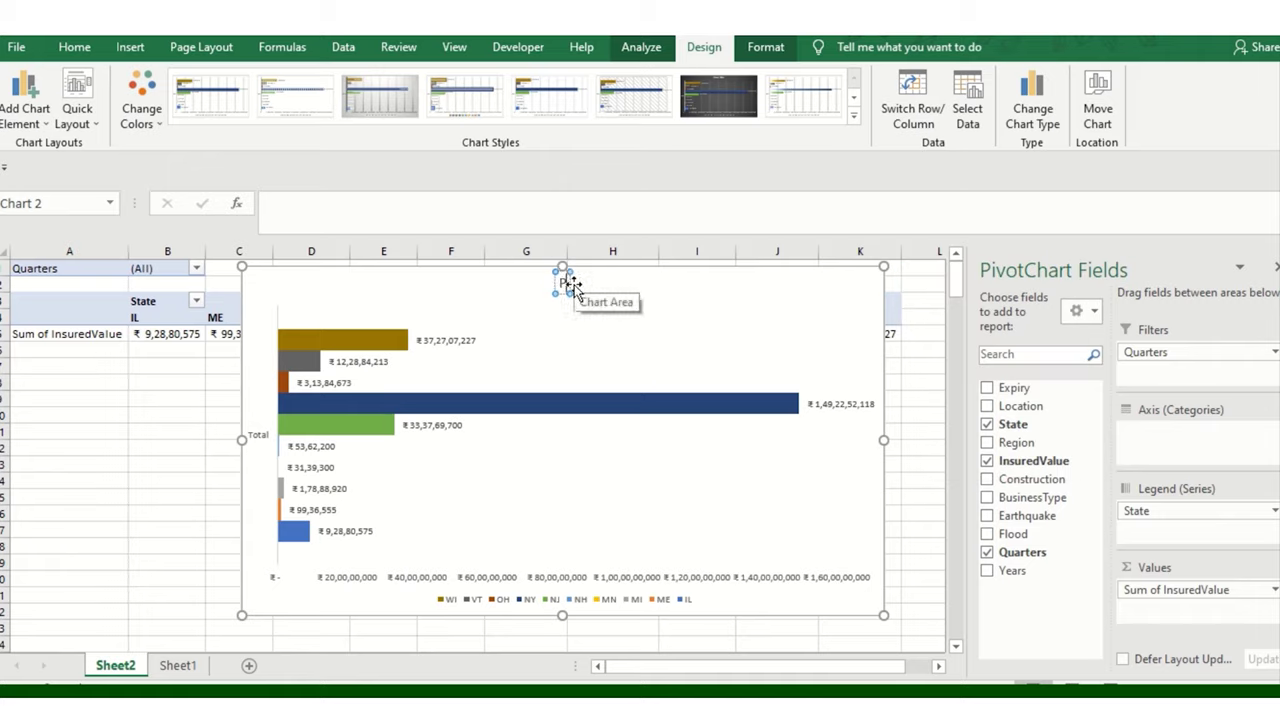
pyautogui.write('olicies')
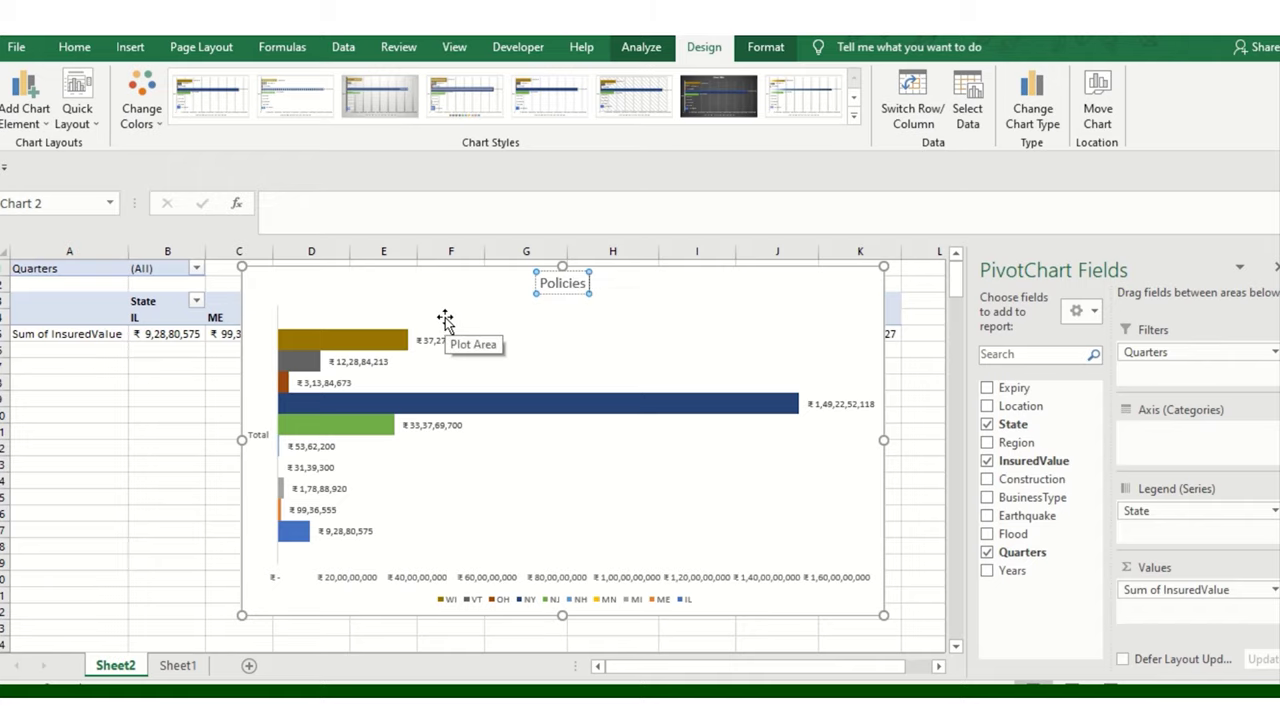
pyautogui.click(490, 290)
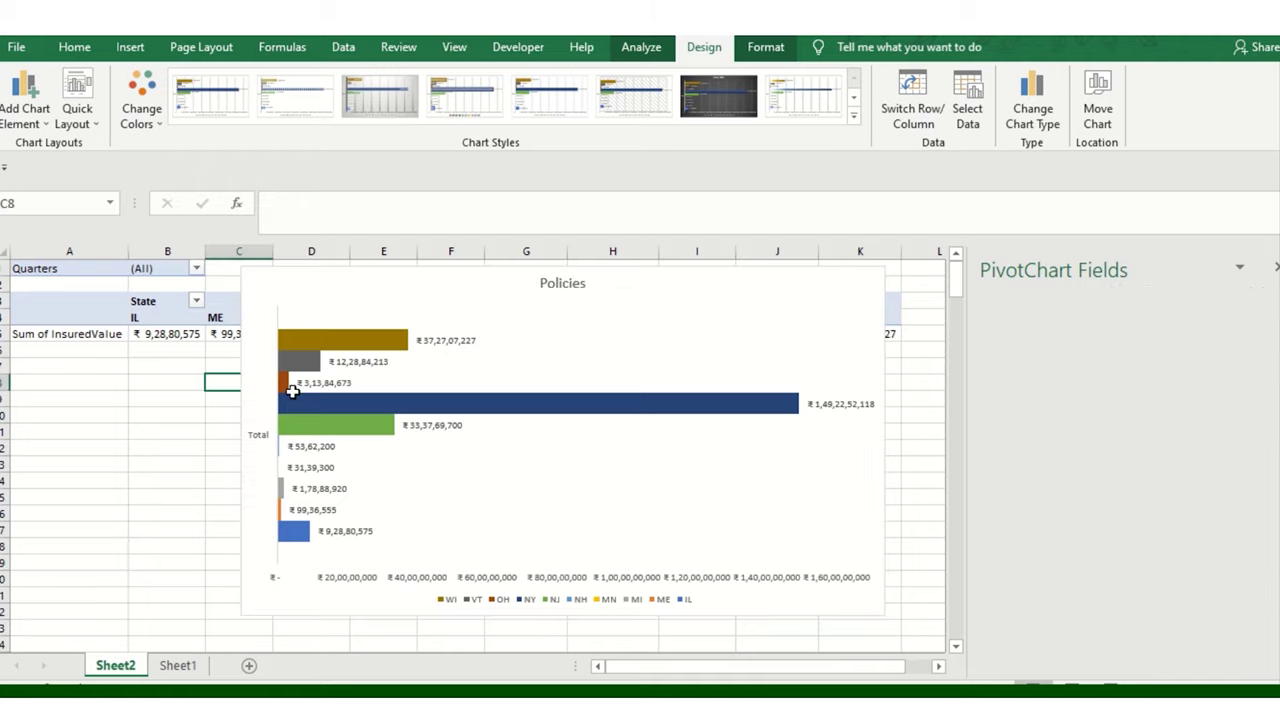
# - Switch rows and columns so the states run along the axis as one series
pyautogui.click(346, 314)
pyautogui.click(368, 290)
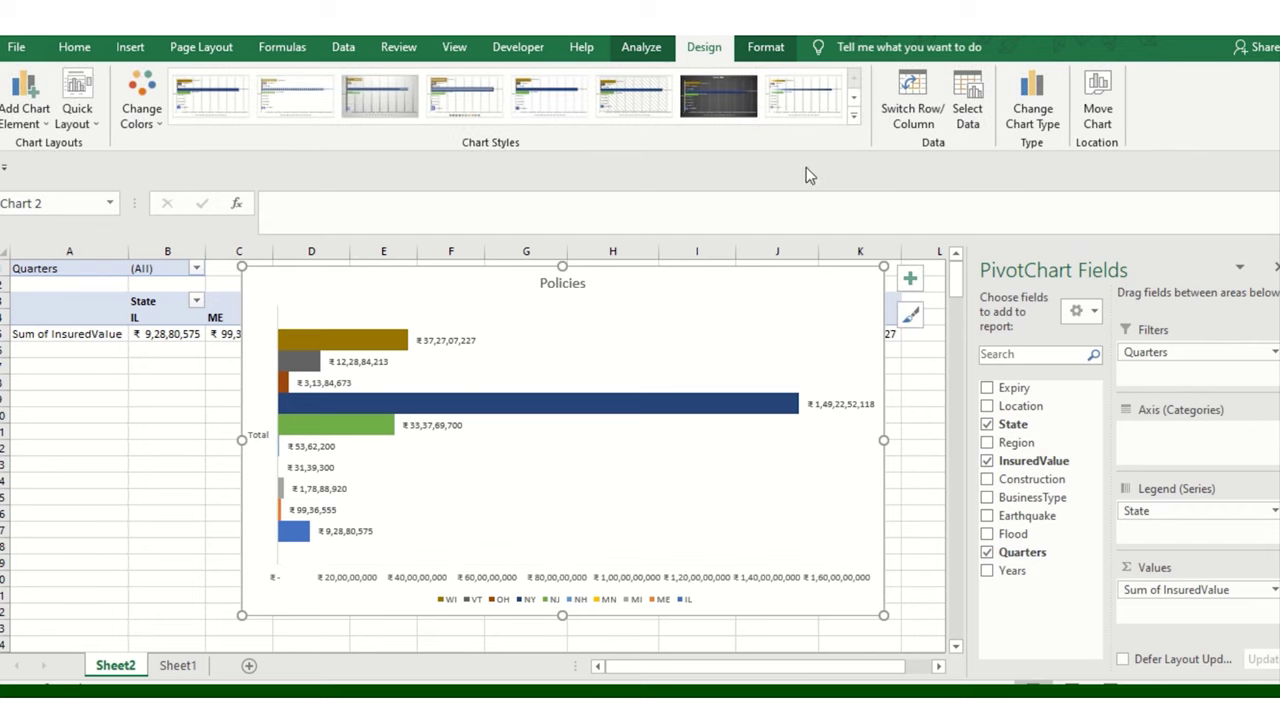
pyautogui.click(907, 97)
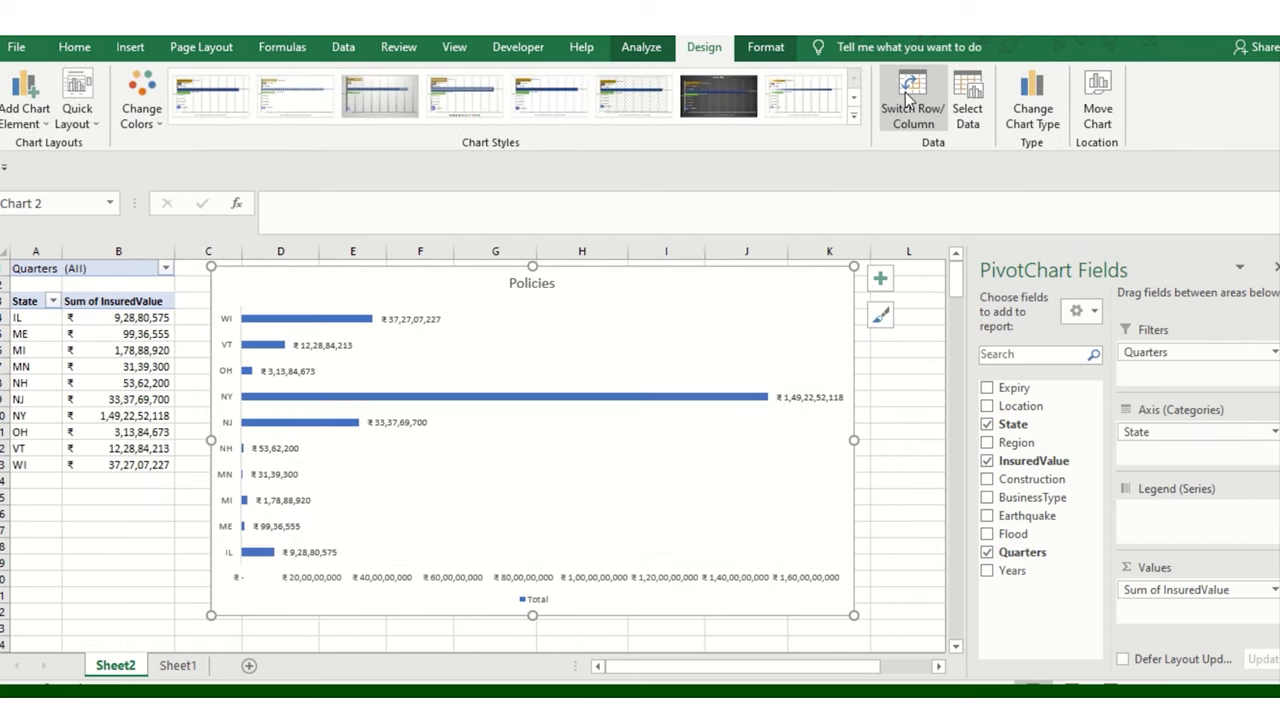
pyautogui.click(881, 282)
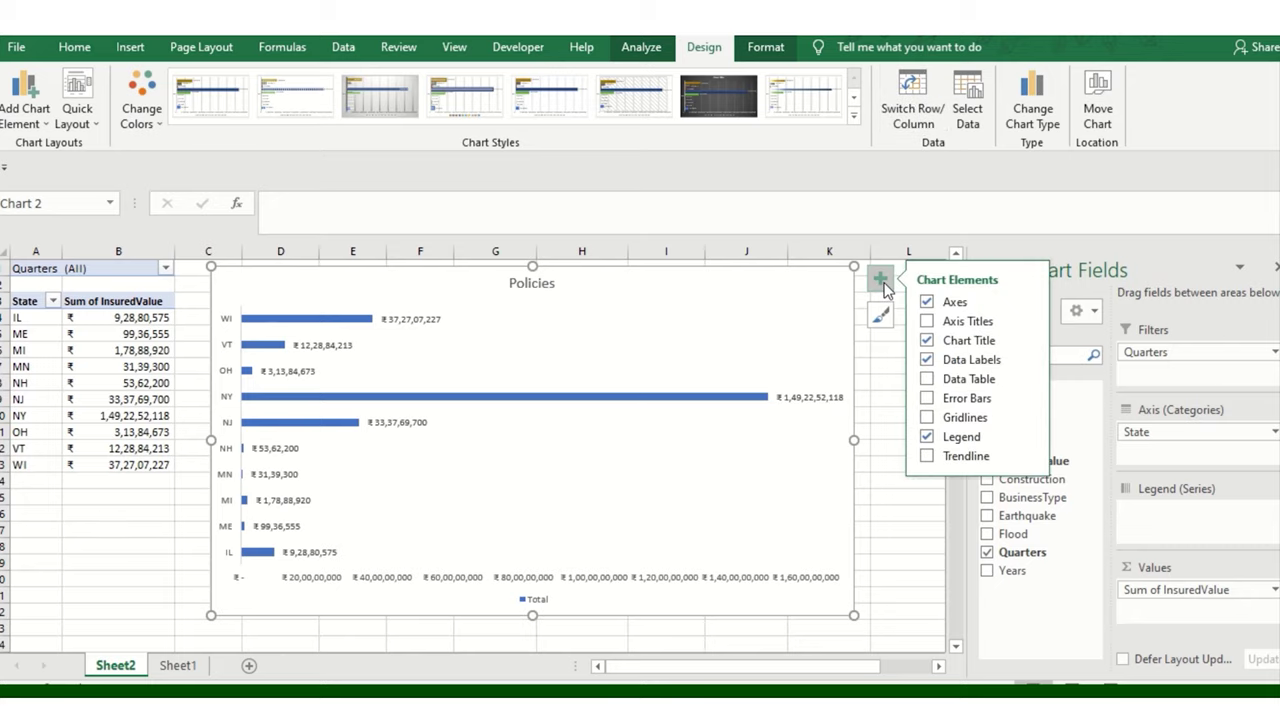
pyautogui.click(927, 380)
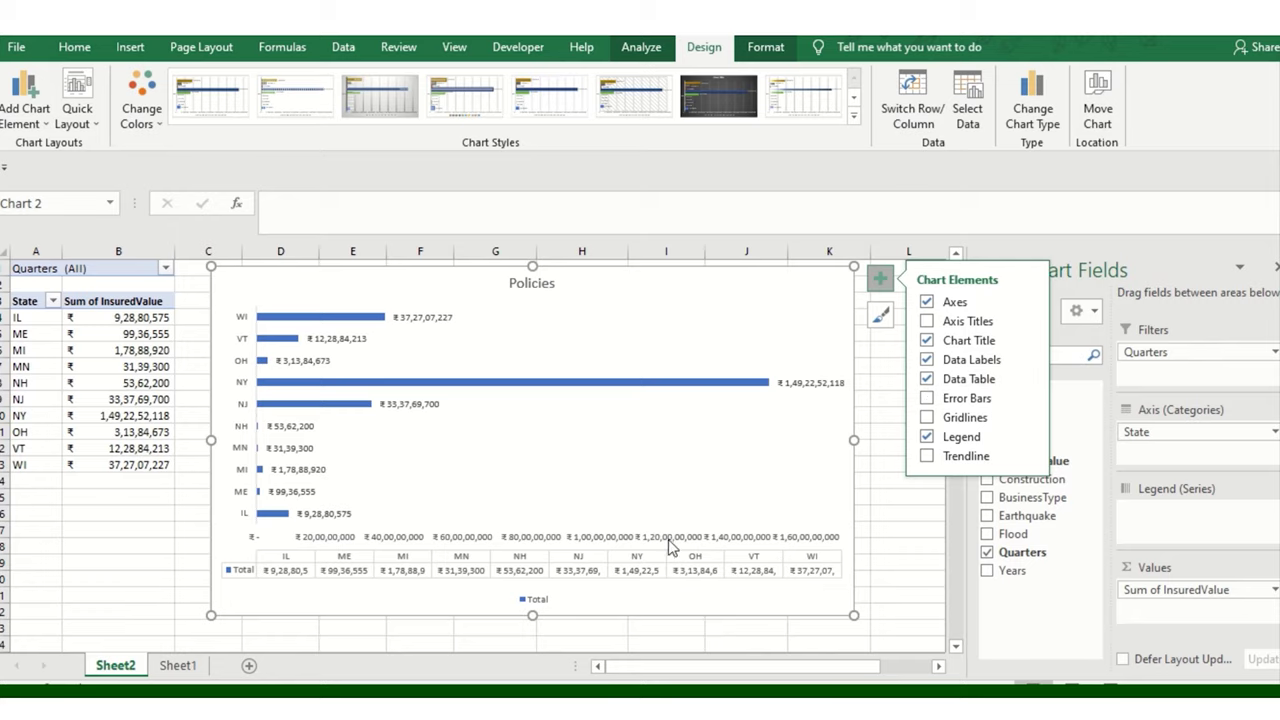
pyautogui.click(927, 379)
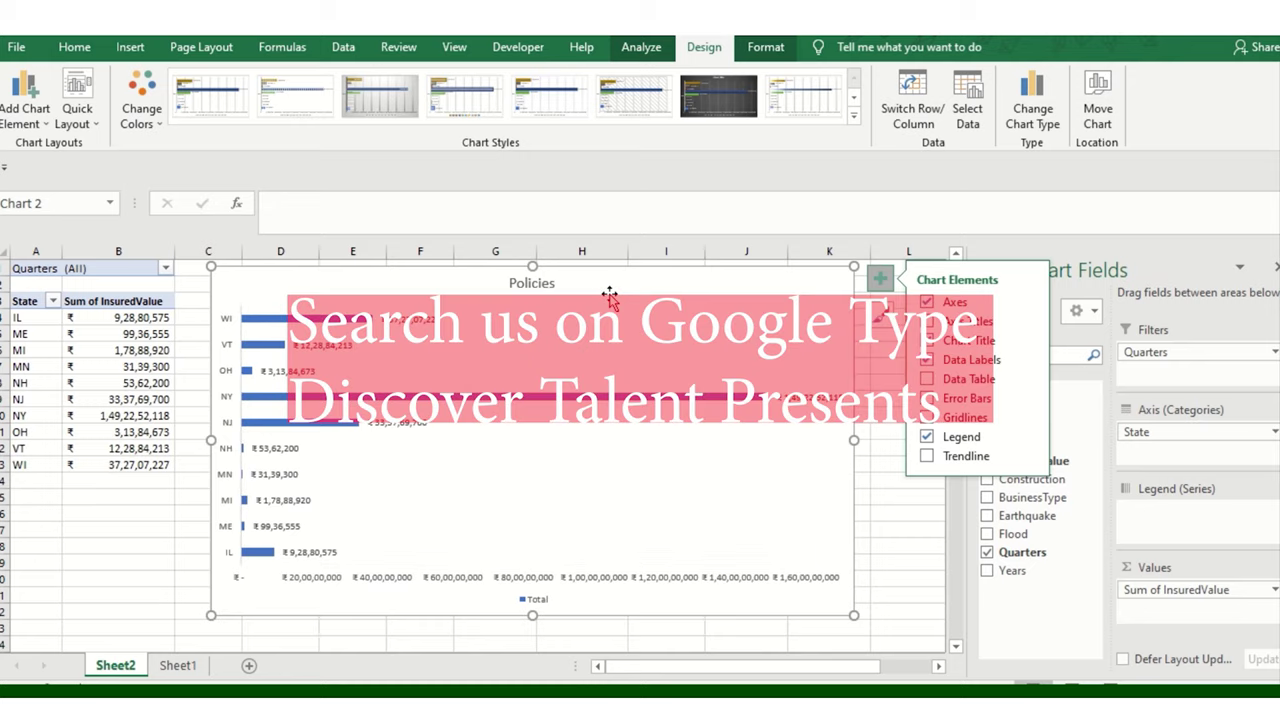
# - Recolour the Policies chart bars with the grey monochromatic palette, then show Quick Layout options
pyautogui.click(138, 120)
pyautogui.click(276, 178)
pyautogui.click(141, 110)
pyautogui.click(178, 200)
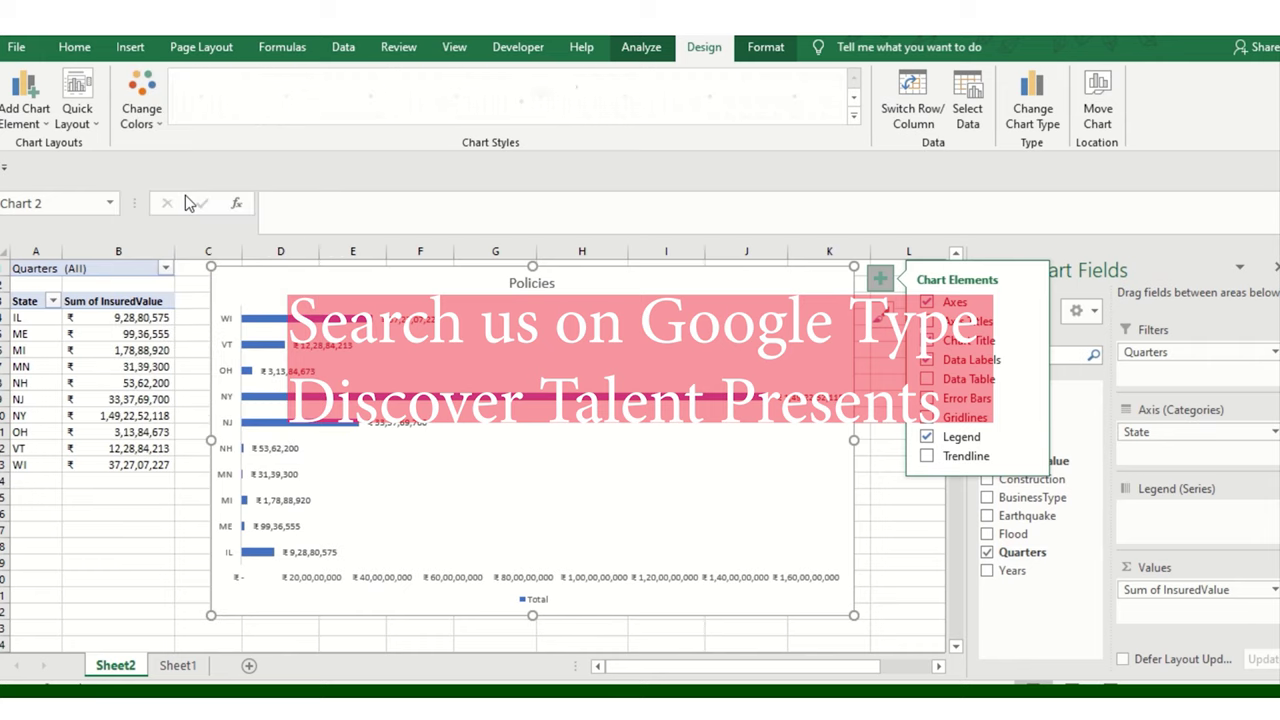
pyautogui.click(150, 122)
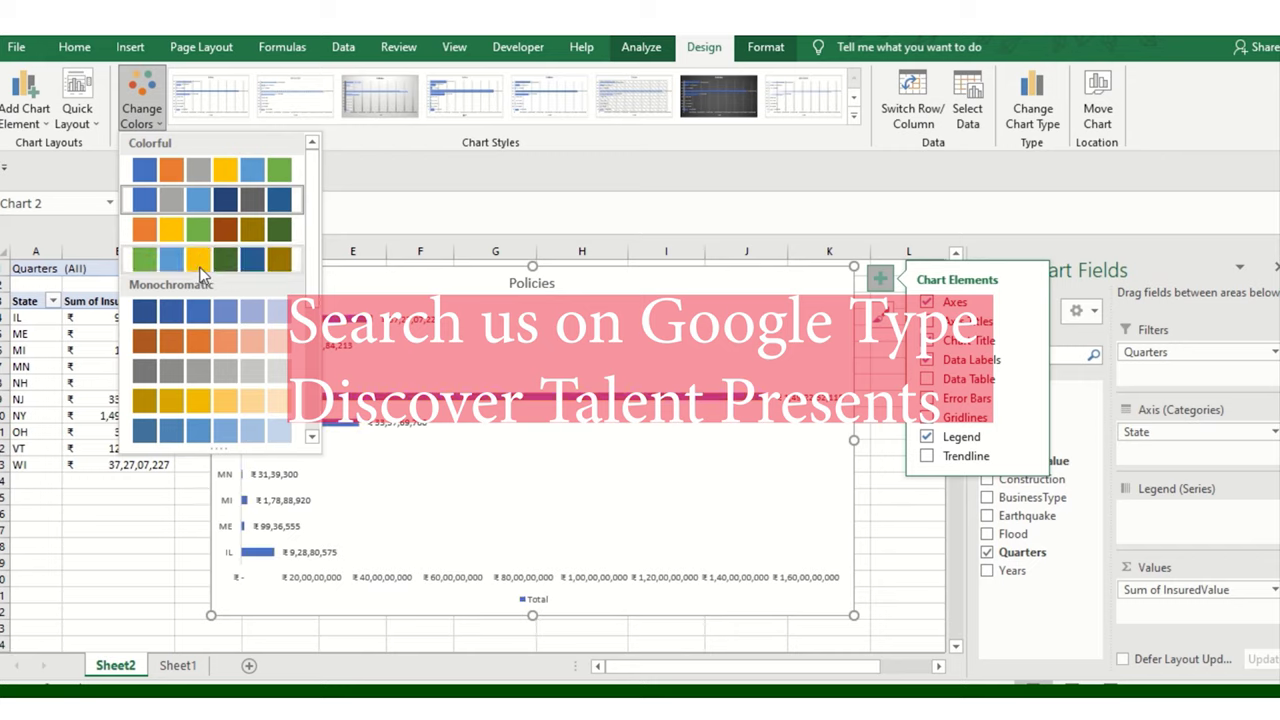
pyautogui.click(208, 368)
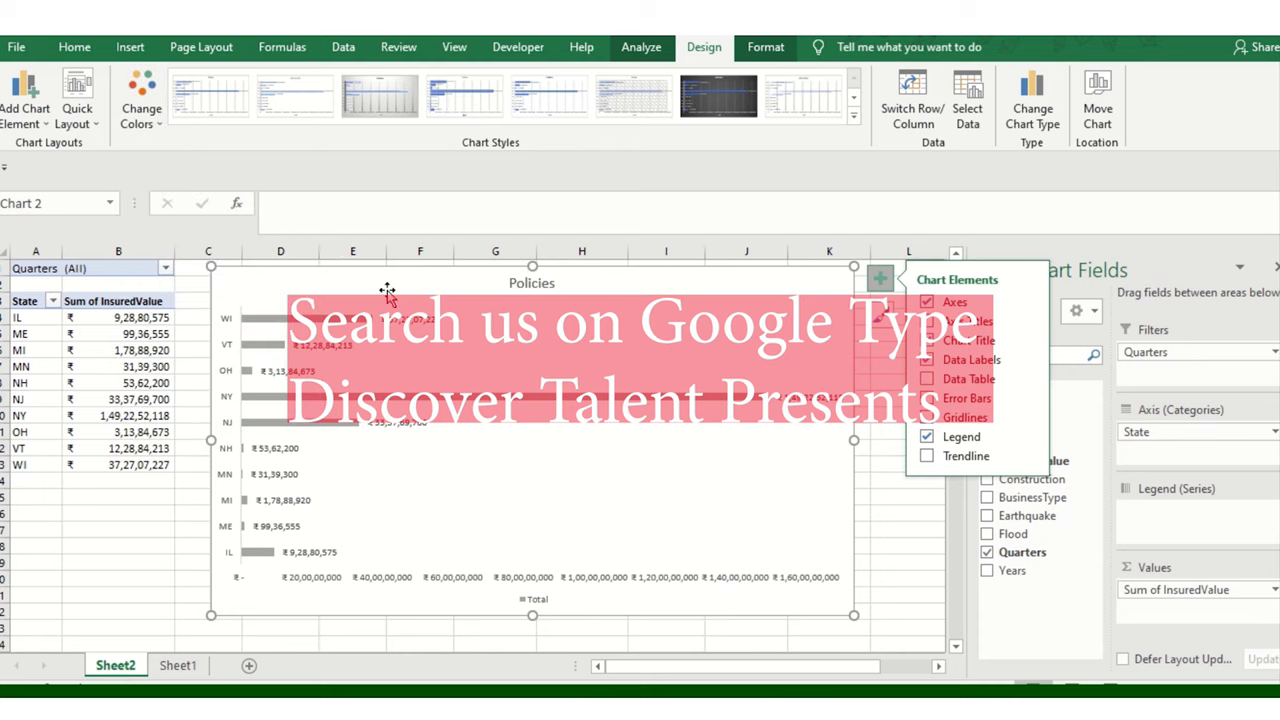
pyautogui.click(77, 100)
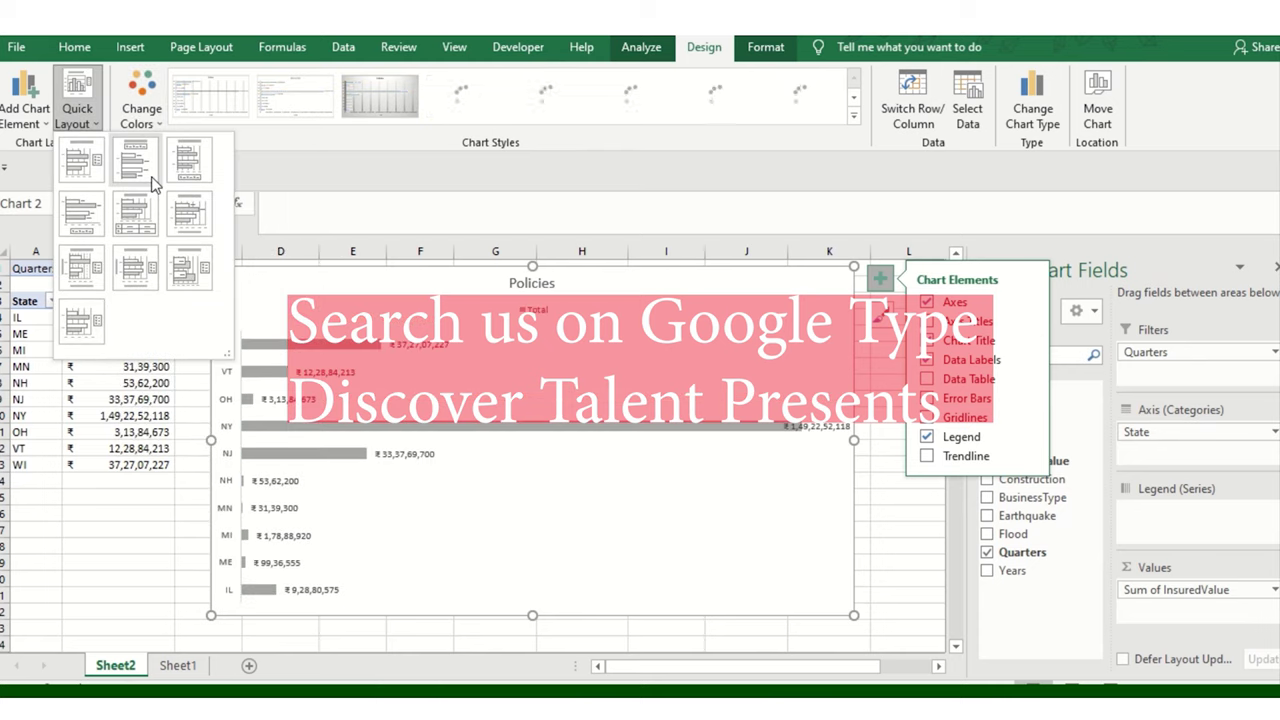